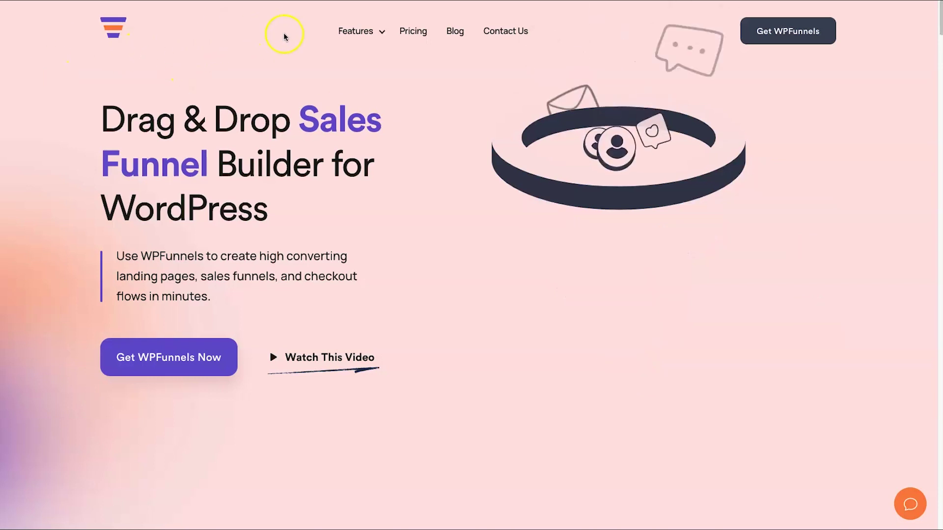
Review the feature overview and the sample funnel canvas on the WPFunnels homepage.
mouse_move(347, 33)
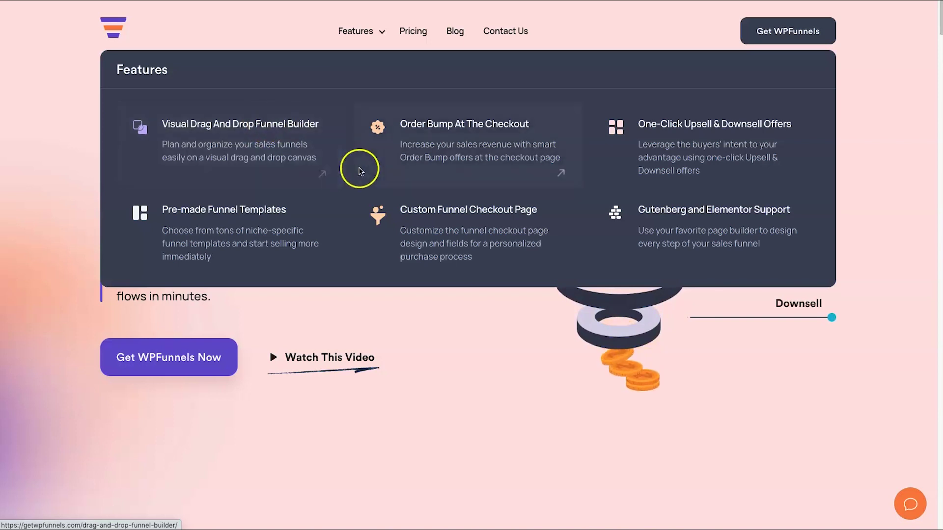
scroll(364, 196, down, 6)
scroll(368, 223, down, 5)
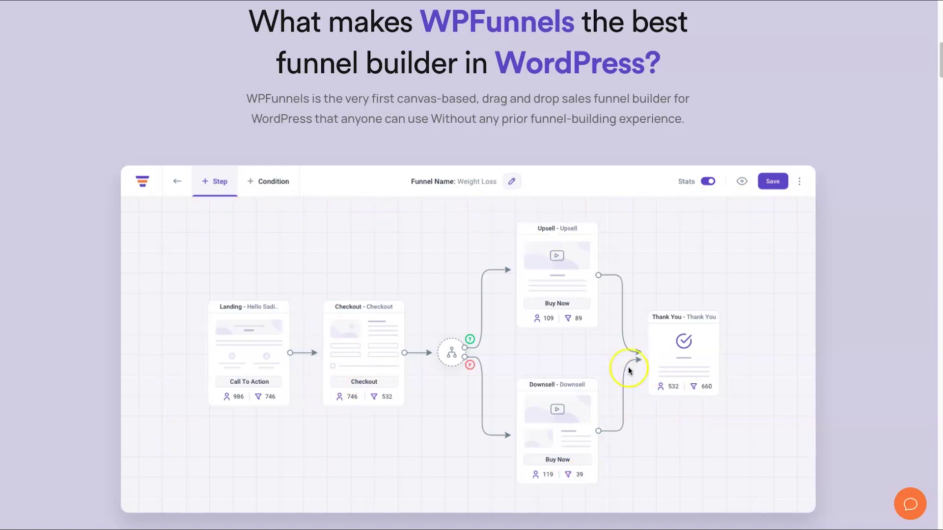
scroll(624, 372, up, 3)
scroll(623, 372, up, 10)
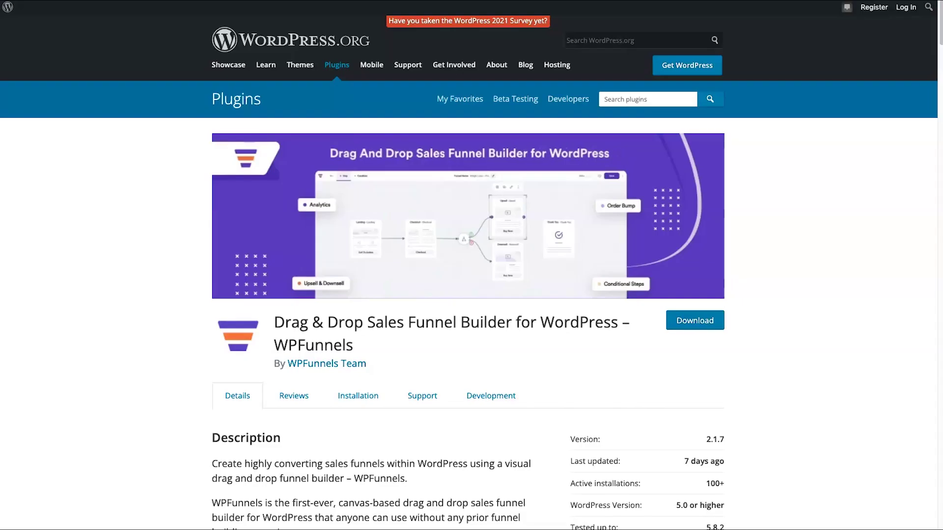
Read the WPFunnels plugin description on WordPress.org down to the feature list for a complete sales funnel solution.
scroll(407, 193, down, 15)
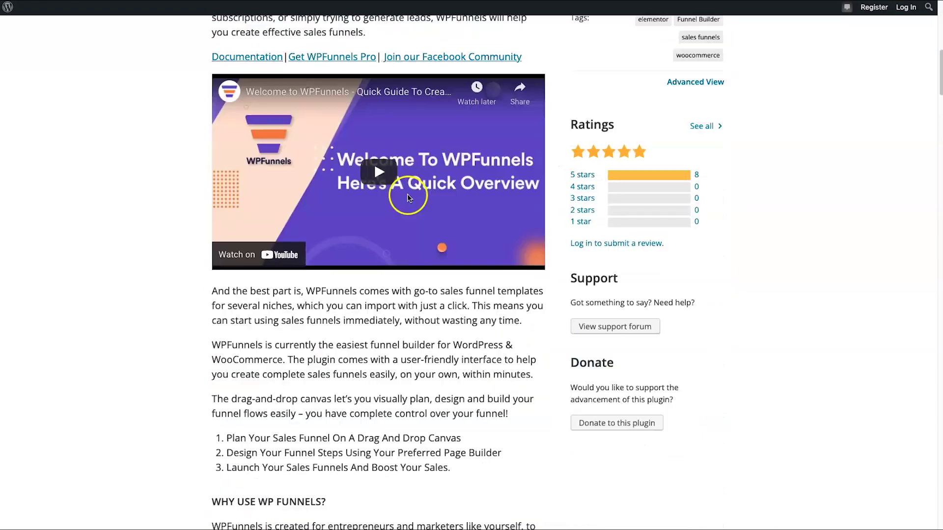
scroll(407, 196, down, 13)
scroll(392, 201, up, 5)
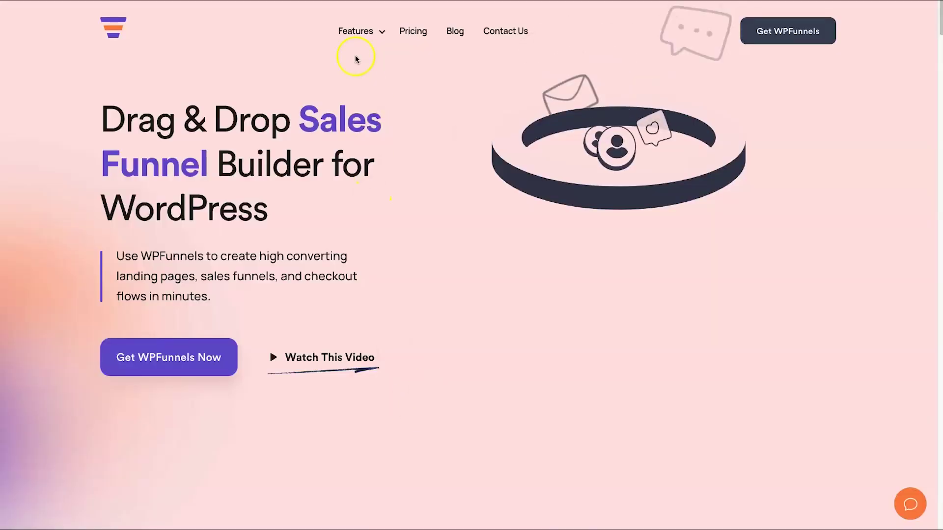
mouse_move(355, 31)
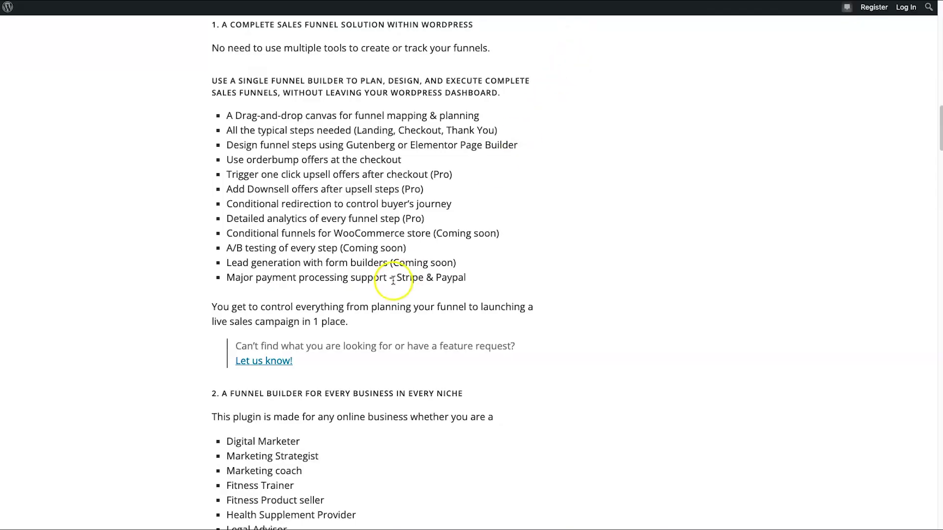
scroll(407, 298, down, 1)
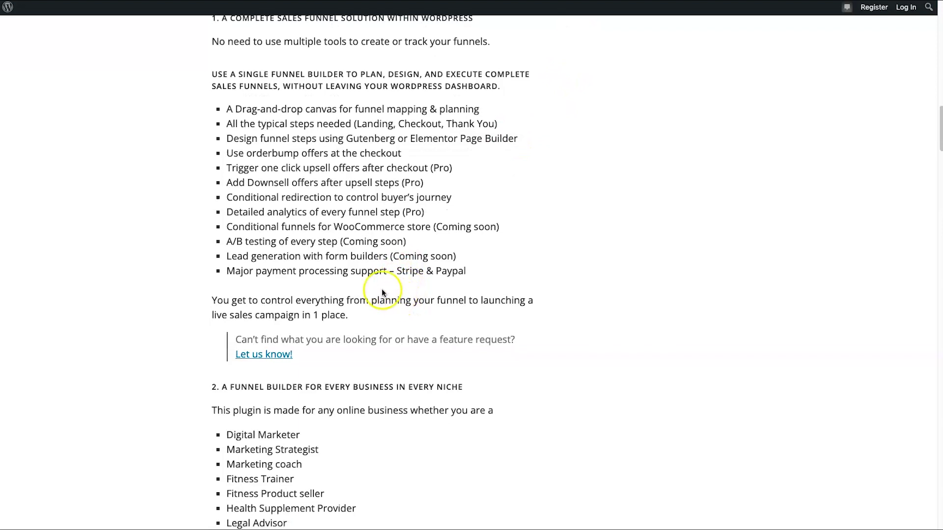
Examine the coming-soon entries for conditional WooCommerce funnels, A/B testing and lead generation with form builders, highlighting each one.
drag(225, 227, 416, 229)
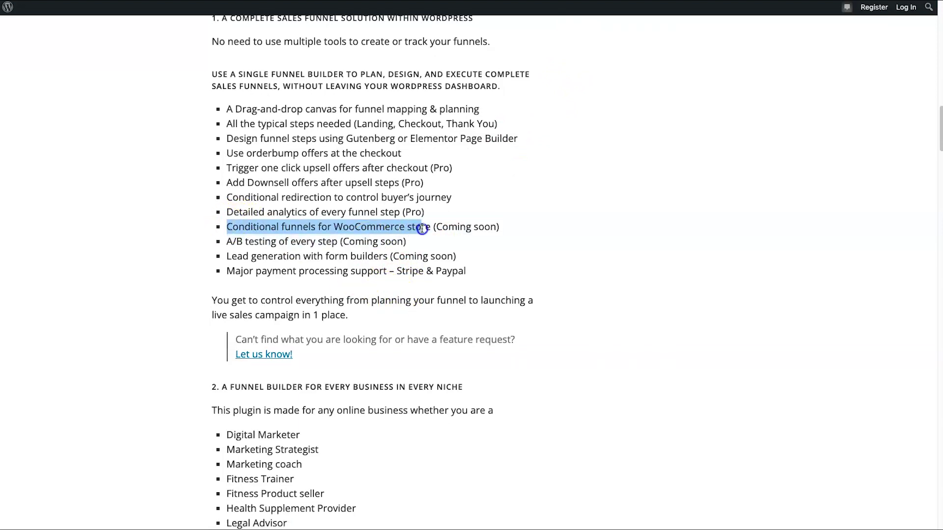
click(453, 230)
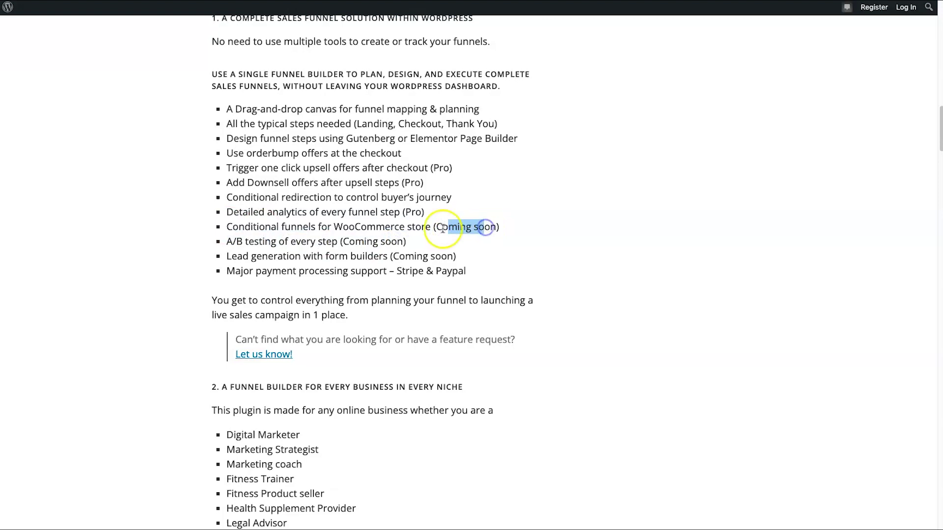
drag(226, 242, 344, 242)
click(347, 242)
drag(226, 256, 386, 253)
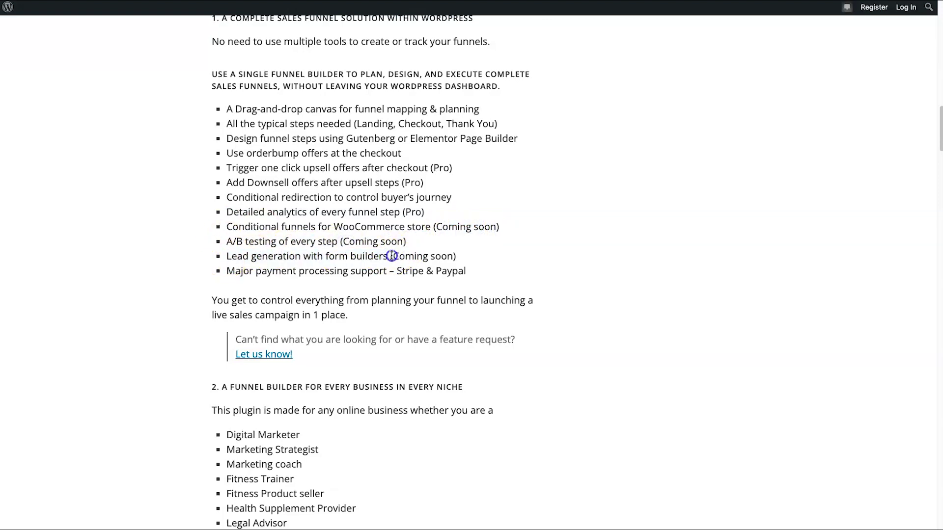
triple_click(392, 256)
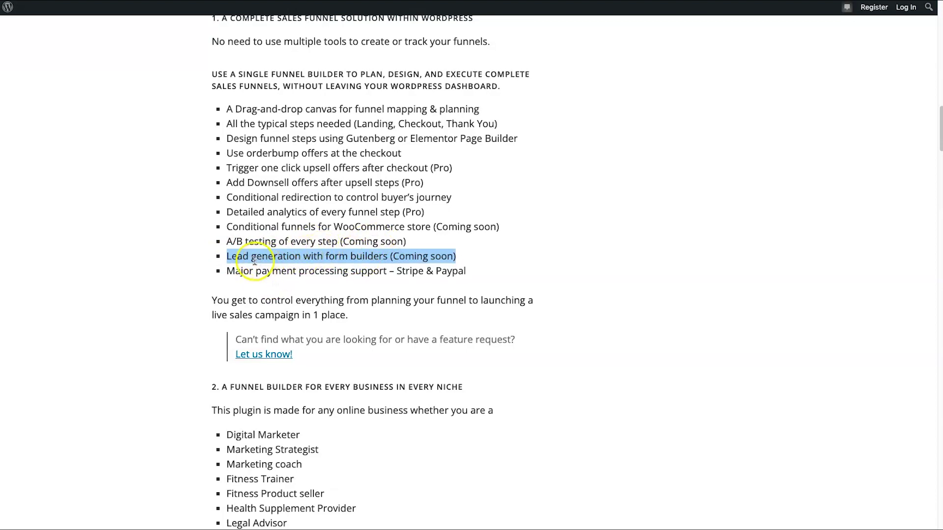
triple_click(224, 255)
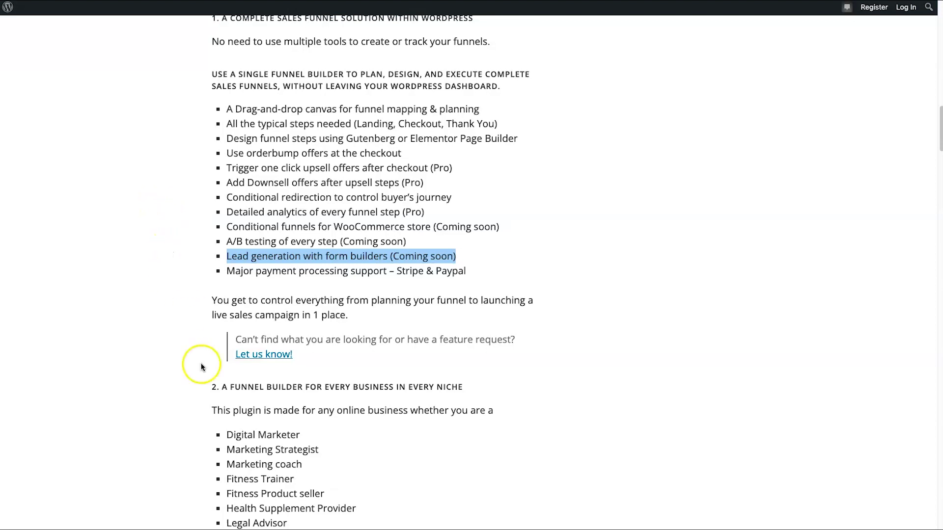
Go through the rest of the plugin description and examine the individual coming-soon entries in the Pro Features list.
scroll(344, 383, down, 10)
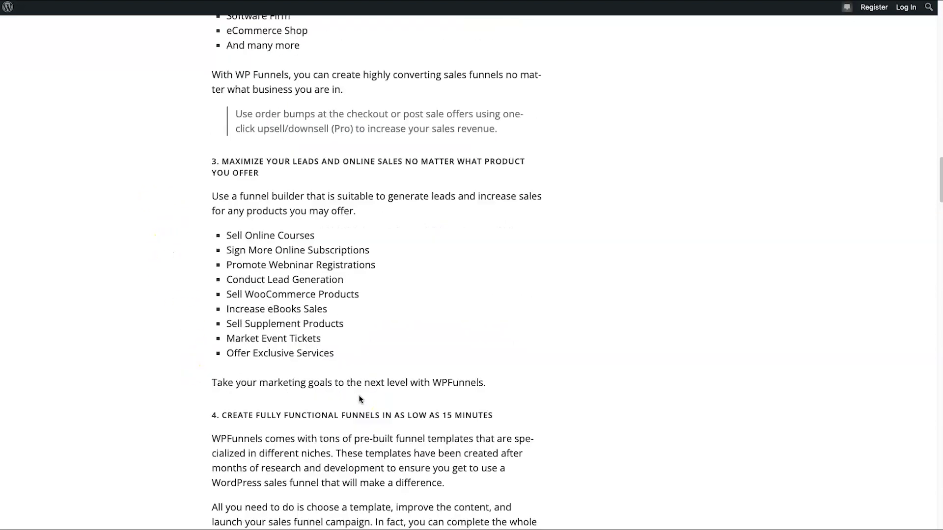
scroll(397, 368, down, 15)
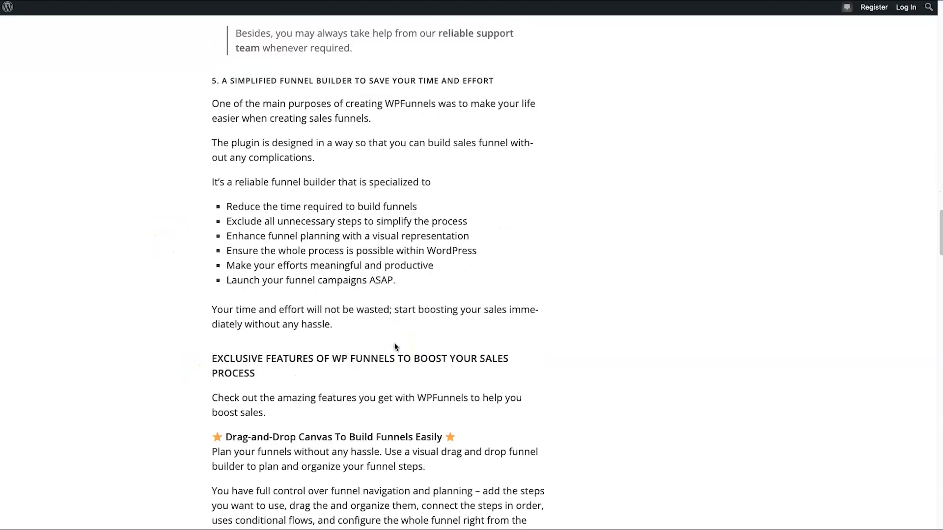
scroll(395, 347, down, 20)
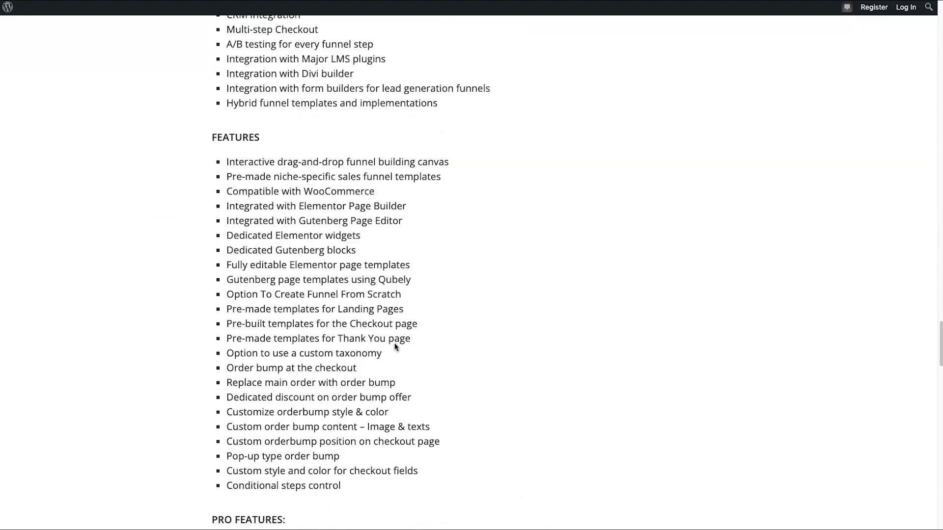
scroll(396, 347, down, 4)
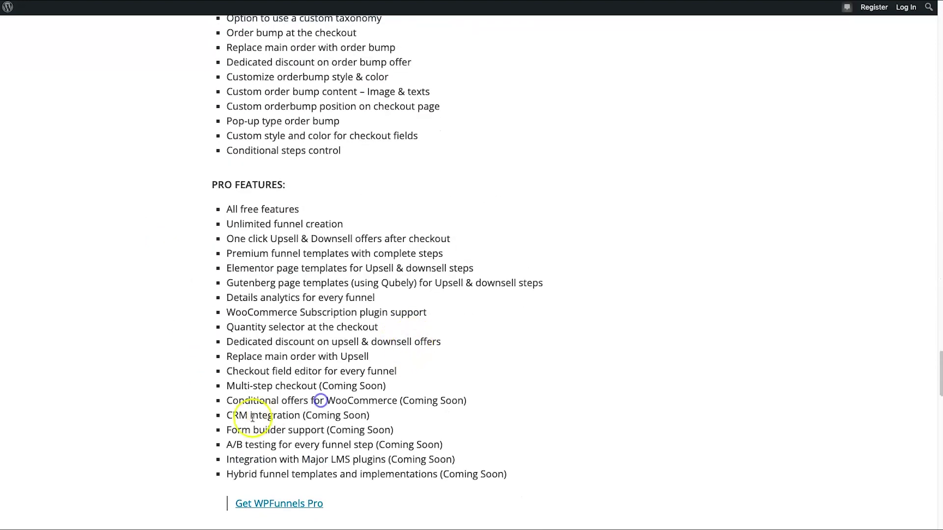
drag(233, 418, 414, 412)
click(290, 413)
click(416, 412)
drag(227, 386, 314, 383)
click(356, 400)
drag(249, 428, 381, 460)
click(224, 446)
click(316, 460)
click(385, 455)
triple_click(384, 454)
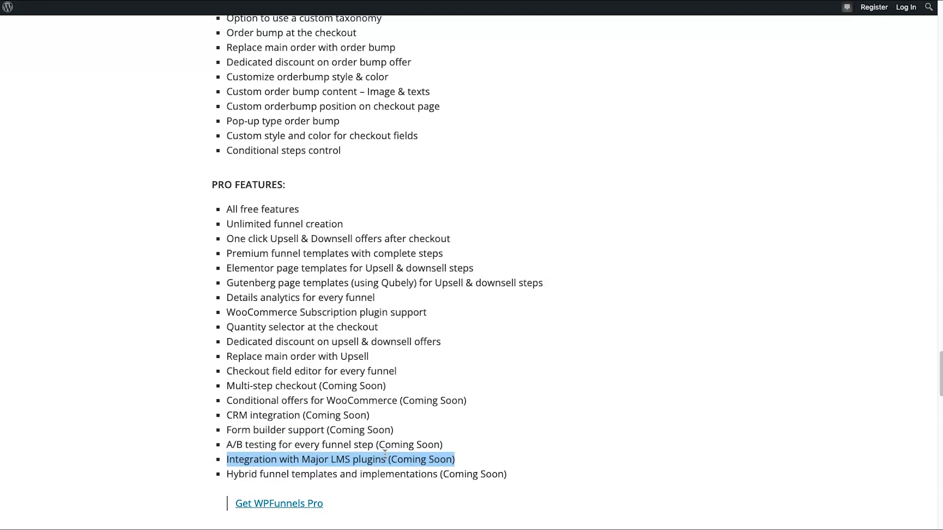
triple_click(295, 474)
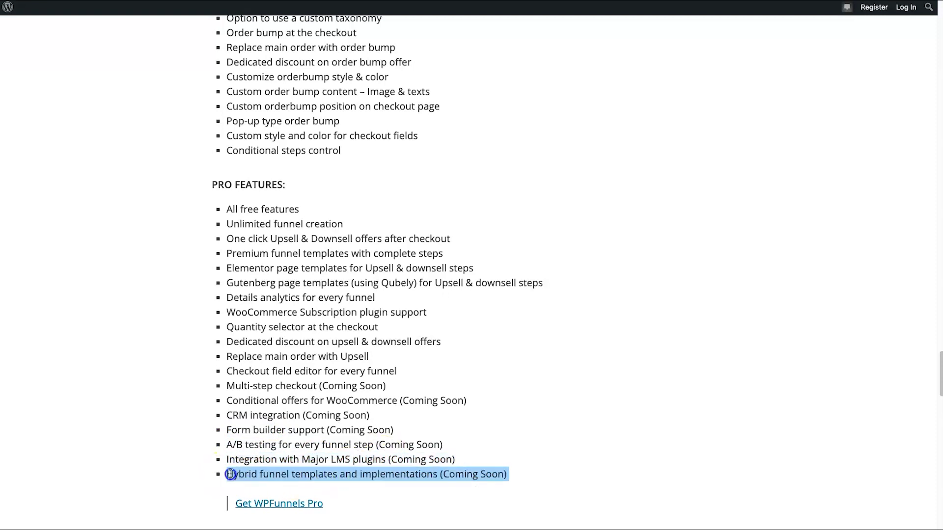
click(294, 473)
Highlight the Pro Features entries from Multi-step checkout to Hybrid funnel templates together, then clear the selection.
scroll(307, 467, down, 3)
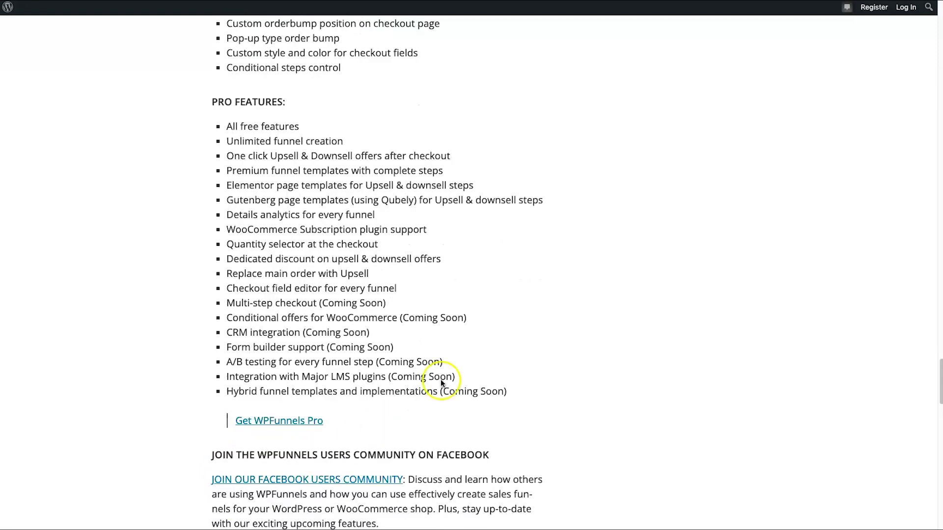
drag(453, 371, 243, 302)
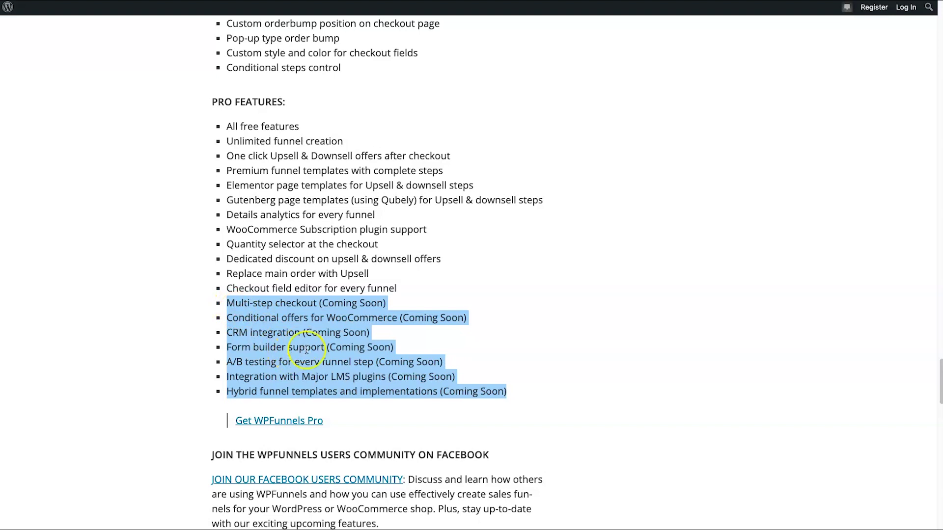
click(367, 449)
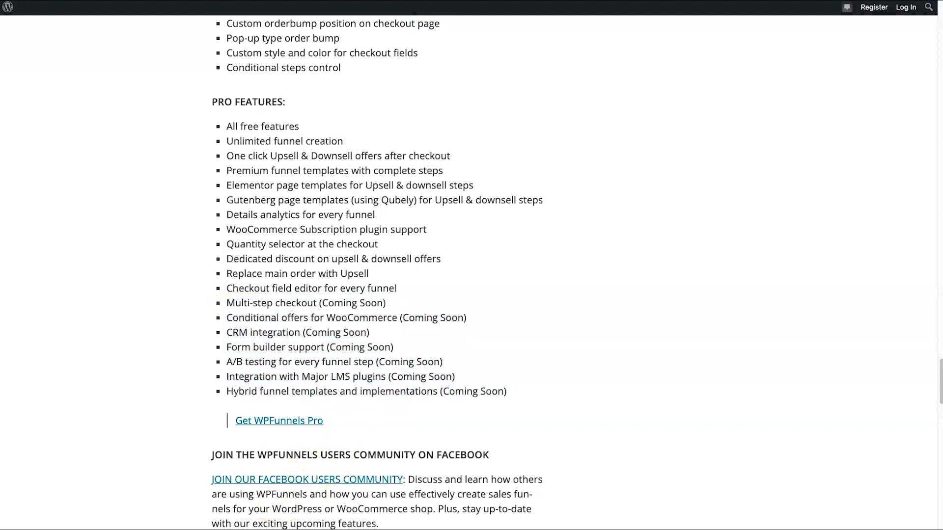
Return to the WPFunnels website and open its pricing page.
scroll(378, 265, up, 15)
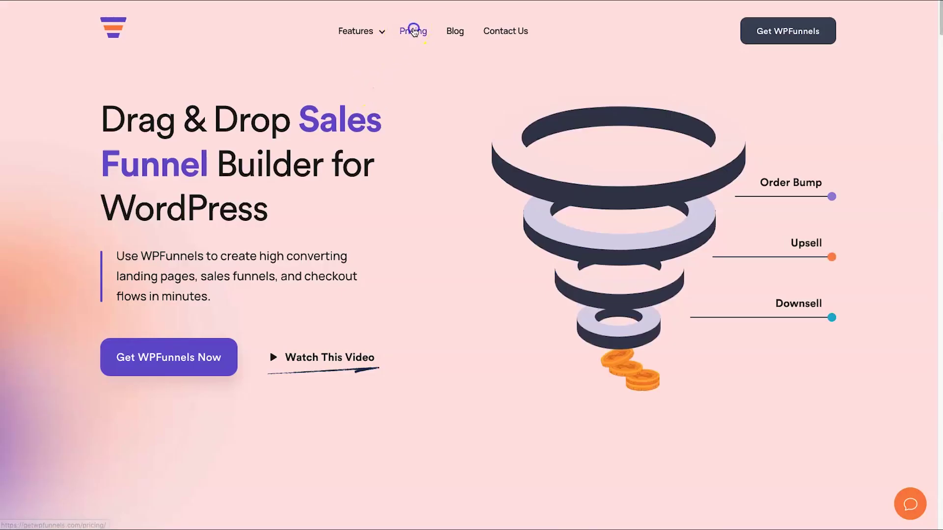
click(413, 32)
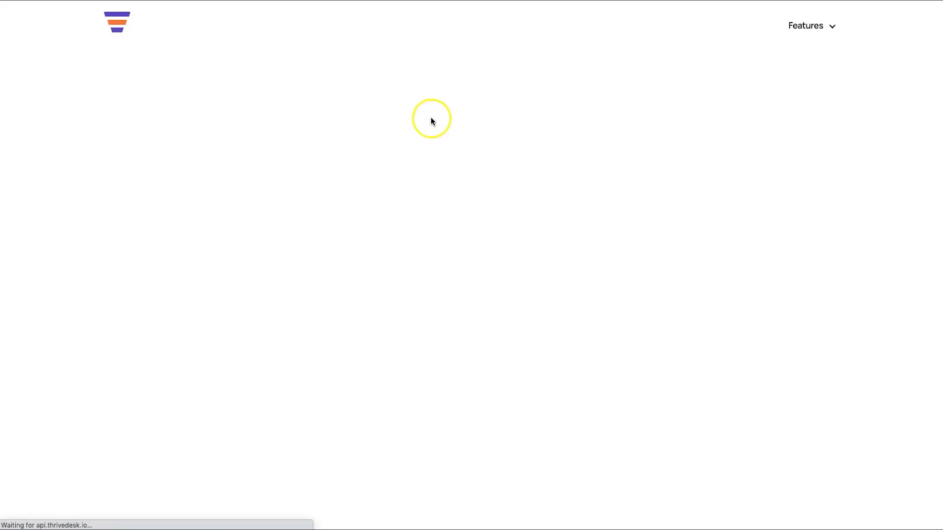
scroll(181, 282, down, 2)
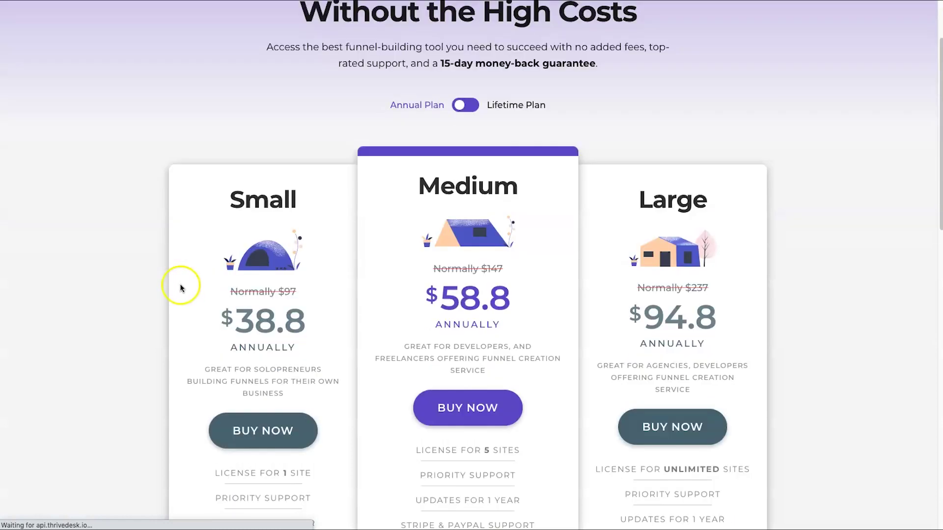
Examine the Annual Plan and Lifetime Plan billing options at the start of the pricing page.
scroll(182, 280, up, 2)
drag(358, 202, 543, 208)
click(550, 208)
scroll(550, 208, down, 1)
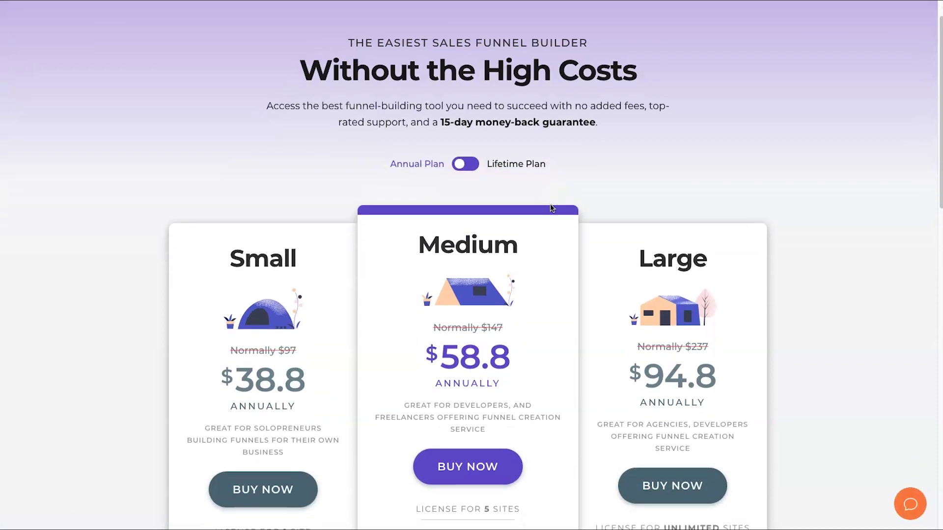
drag(491, 165, 581, 168)
click(582, 167)
scroll(585, 166, down, 1)
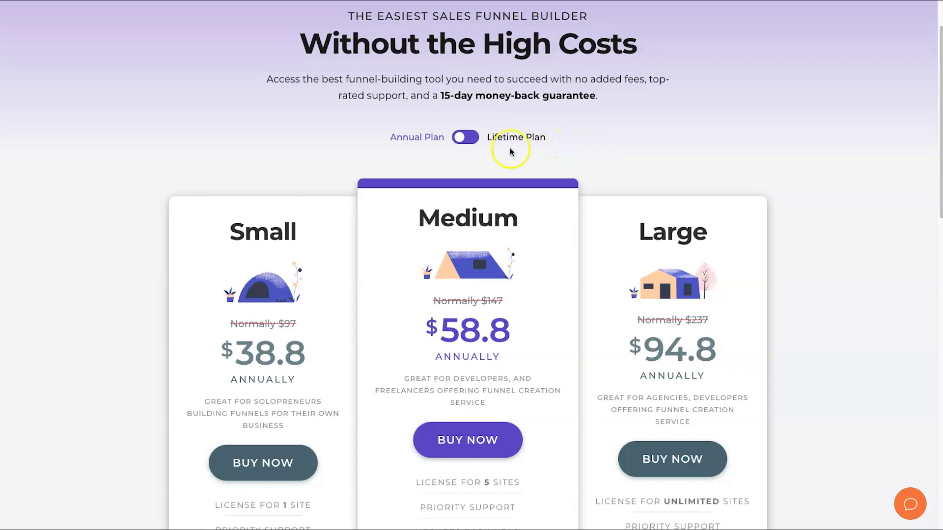
drag(508, 137, 548, 138)
click(551, 141)
scroll(550, 144, down, 1)
drag(387, 130, 428, 121)
click(423, 131)
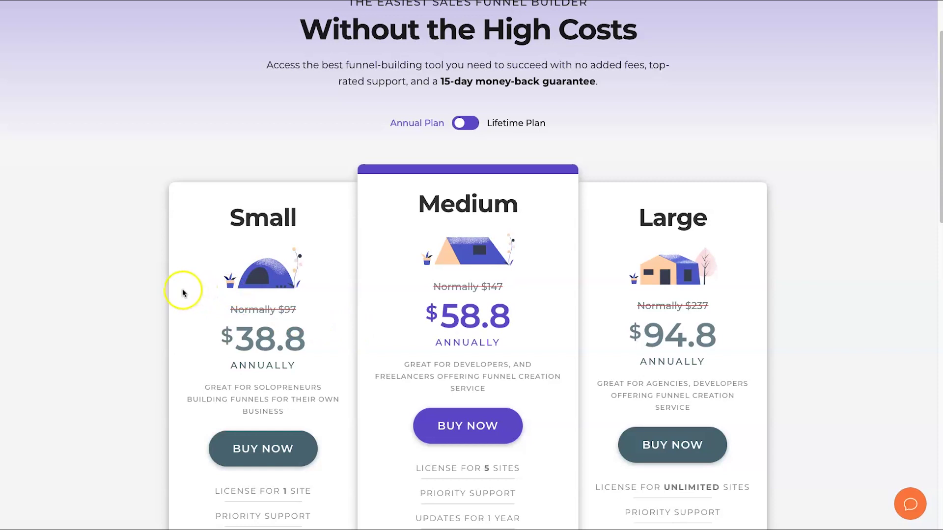
Compare the annual prices and site licences of the Small, Medium and Large plans.
scroll(182, 289, down, 1)
scroll(172, 295, down, 1)
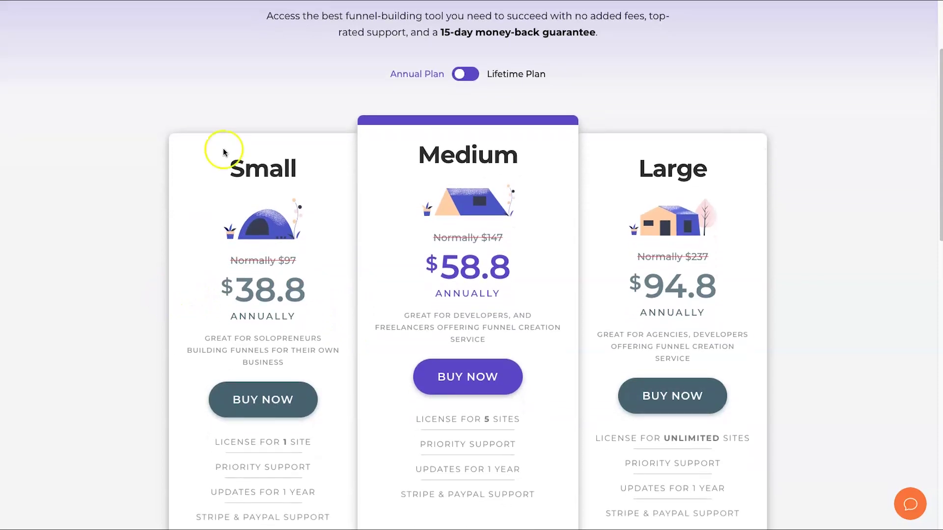
scroll(230, 177, down, 1)
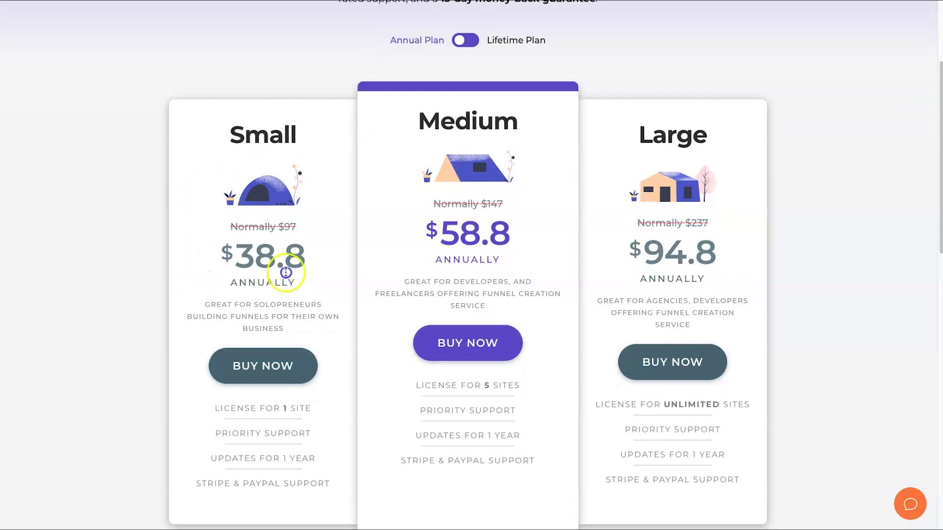
drag(226, 255, 314, 265)
click(317, 264)
drag(235, 410, 307, 406)
click(307, 402)
drag(432, 259, 552, 263)
drag(415, 386, 535, 381)
click(747, 257)
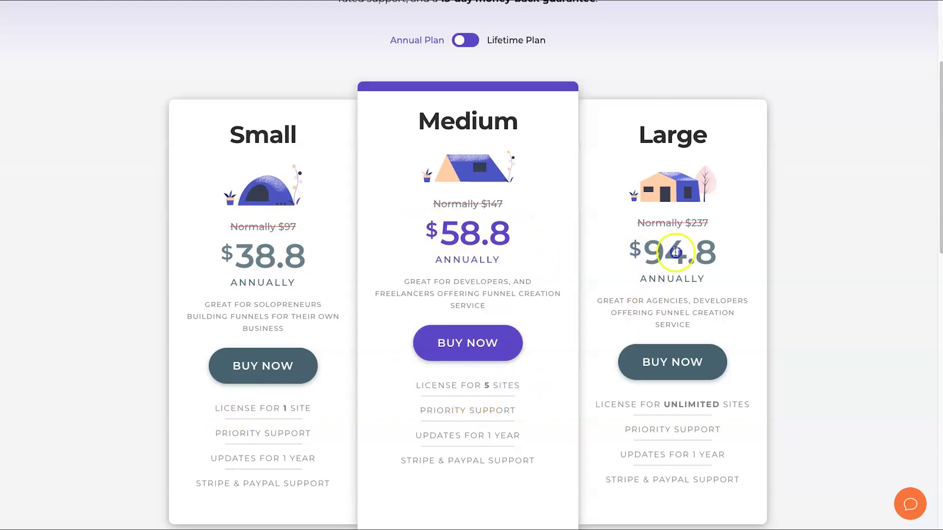
drag(631, 405, 746, 407)
click(750, 407)
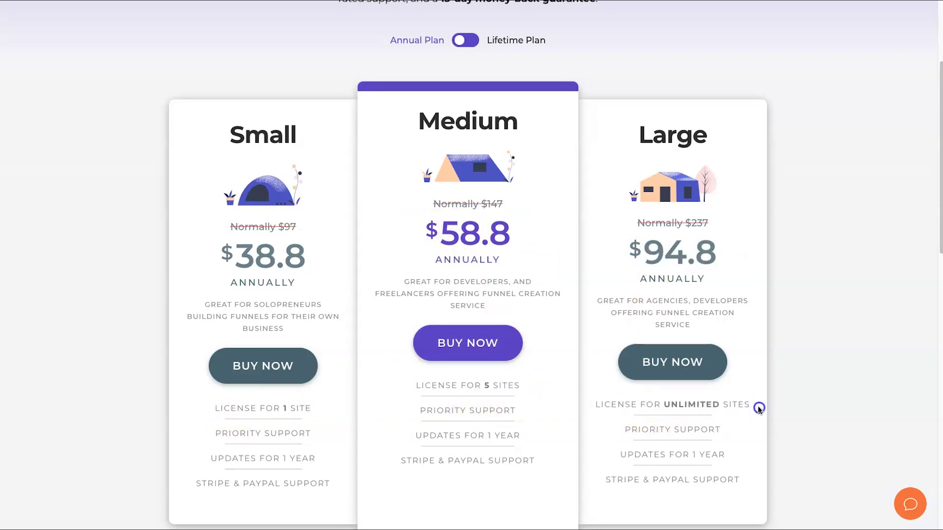
Look over the three plan cards again and highlight the Small plan's annual price.
scroll(447, 213, up, 3)
scroll(447, 213, down, 6)
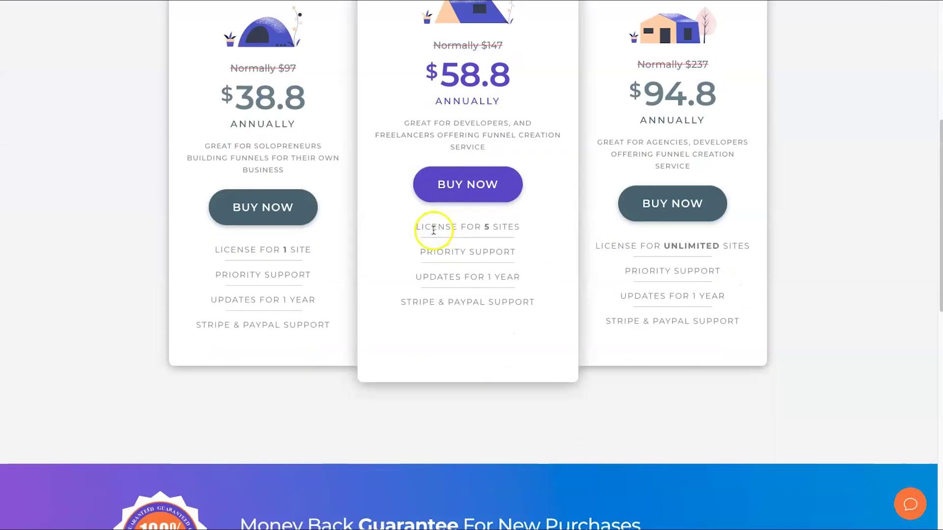
scroll(427, 227, up, 6)
scroll(316, 309, down, 2)
scroll(278, 318, down, 2)
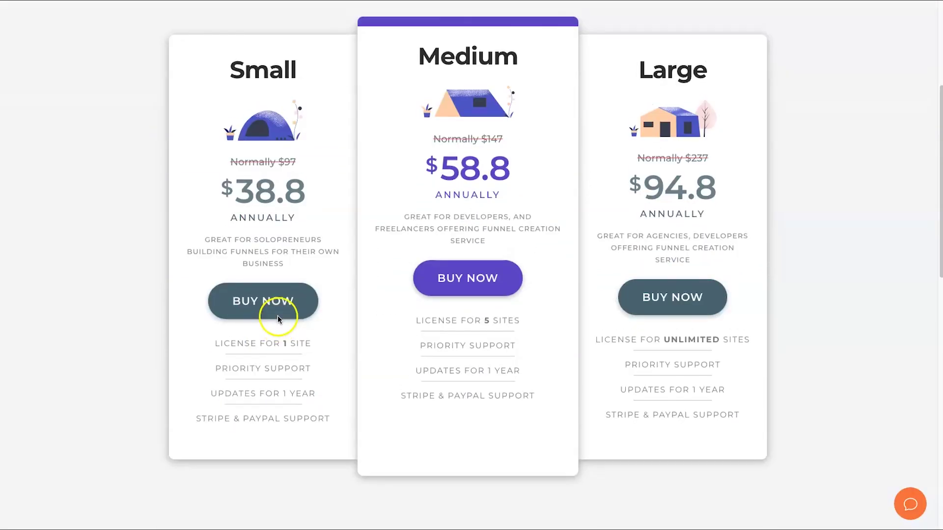
scroll(278, 312, up, 1)
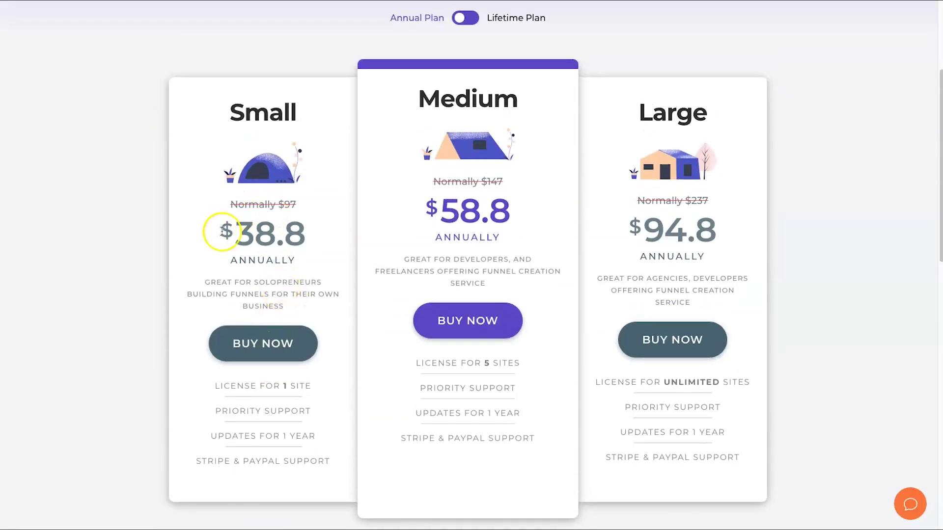
drag(246, 227, 302, 223)
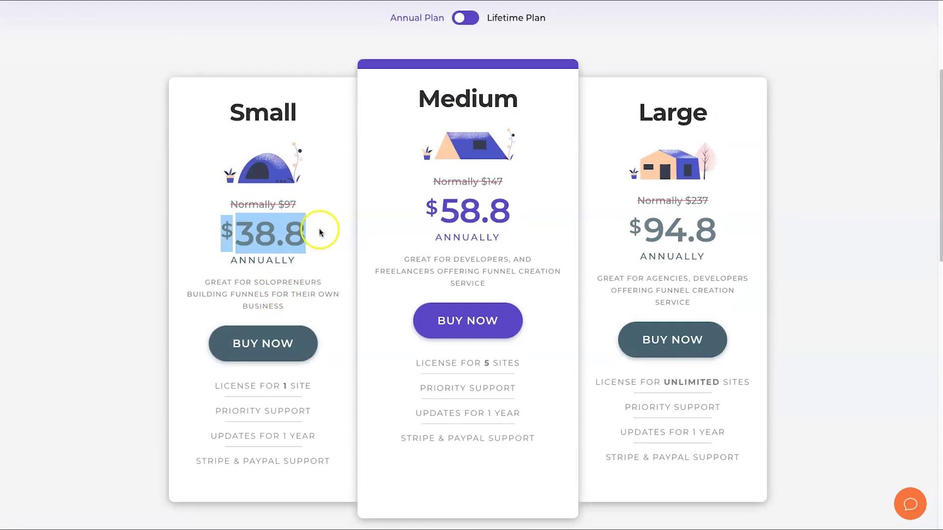
Clear the highlight on the Small plan's price and return to the start of the pricing page.
click(313, 221)
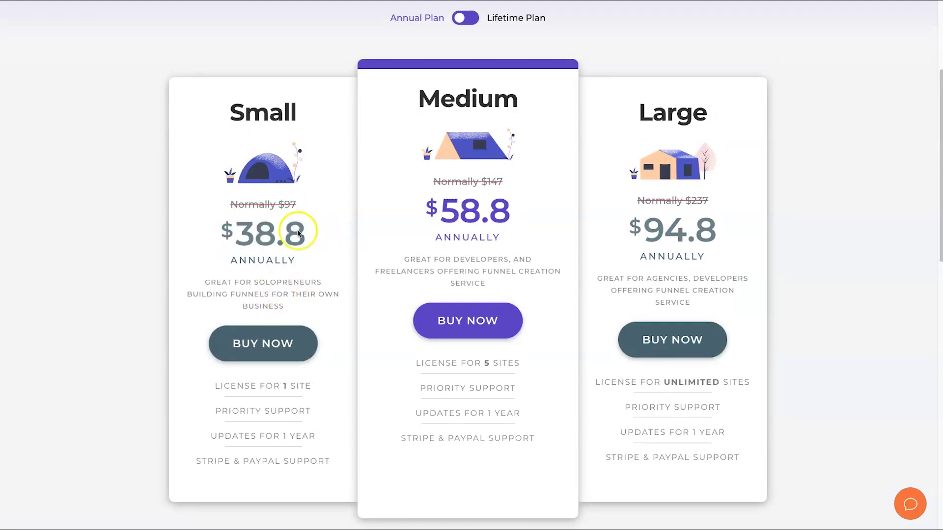
scroll(357, 228, up, 4)
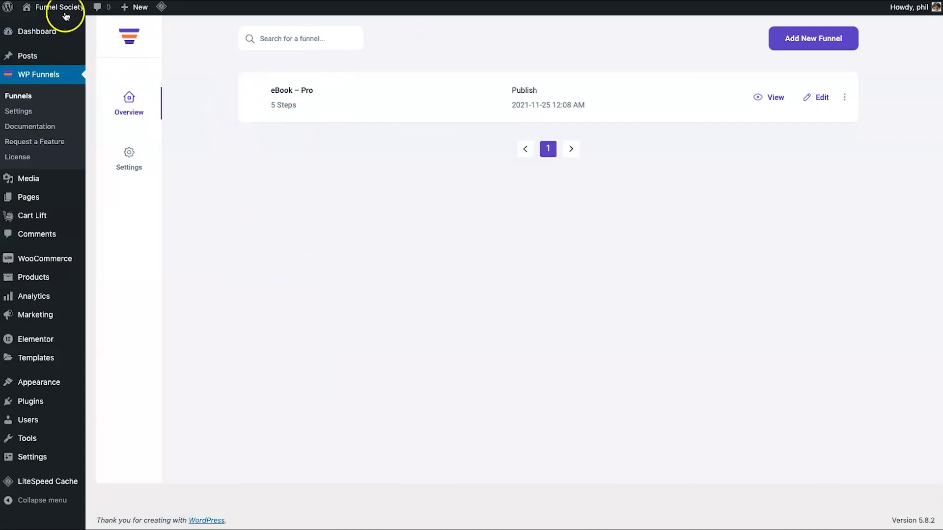
mouse_move(53, 7)
right_click(52, 25)
key(Escape)
click(53, 25)
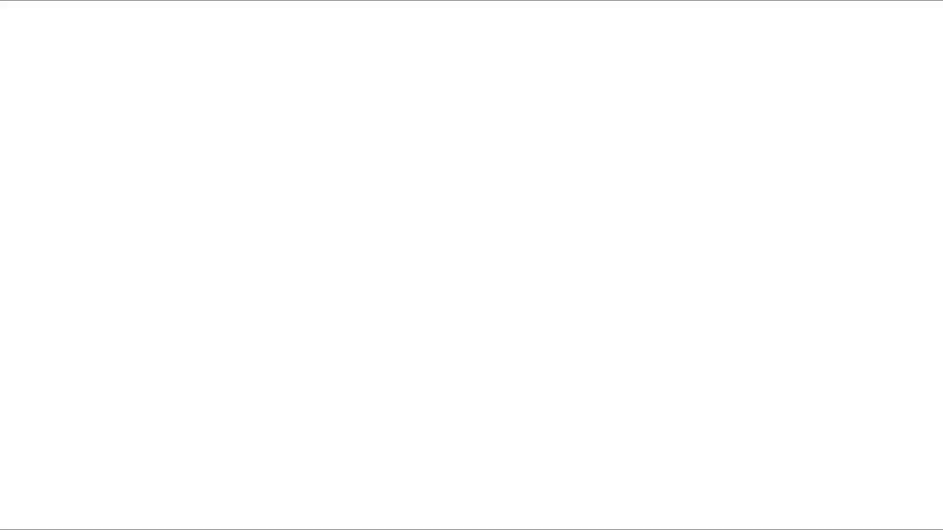
key(alt+Left)
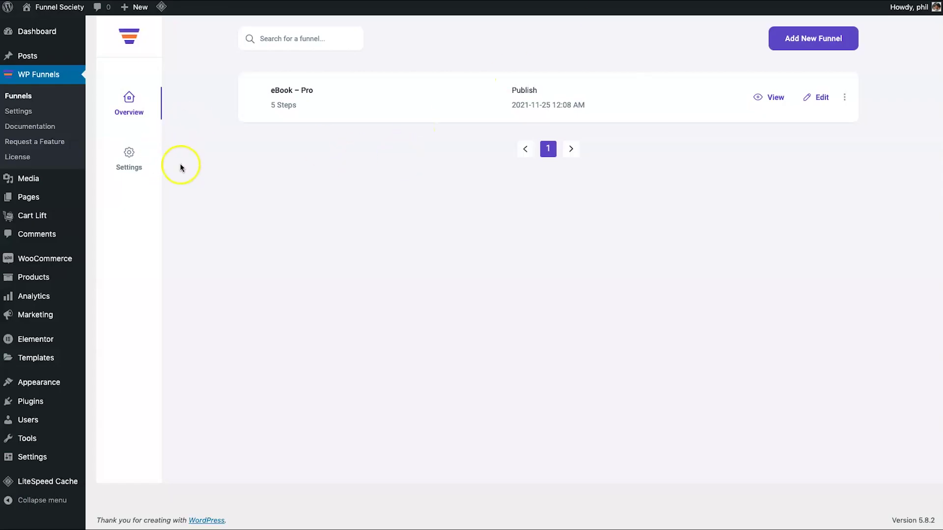
Open the eBook – Pro funnel from the WP Funnels overview and move its Thank You step closer to the Downsell step.
mouse_move(57, 259)
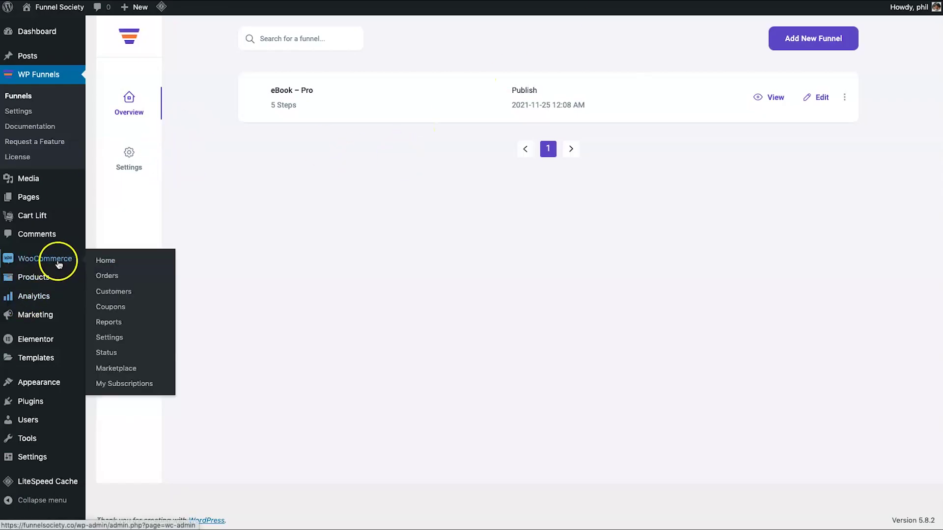
mouse_move(57, 220)
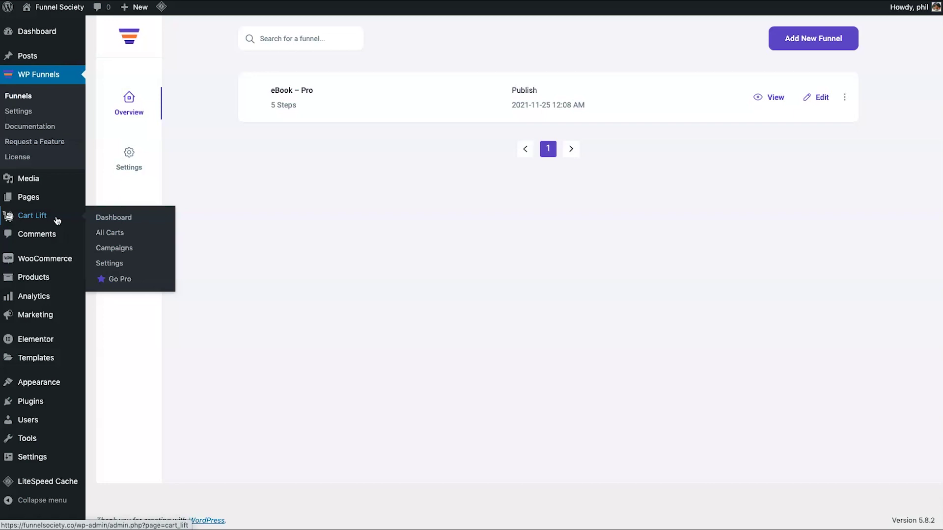
mouse_move(57, 259)
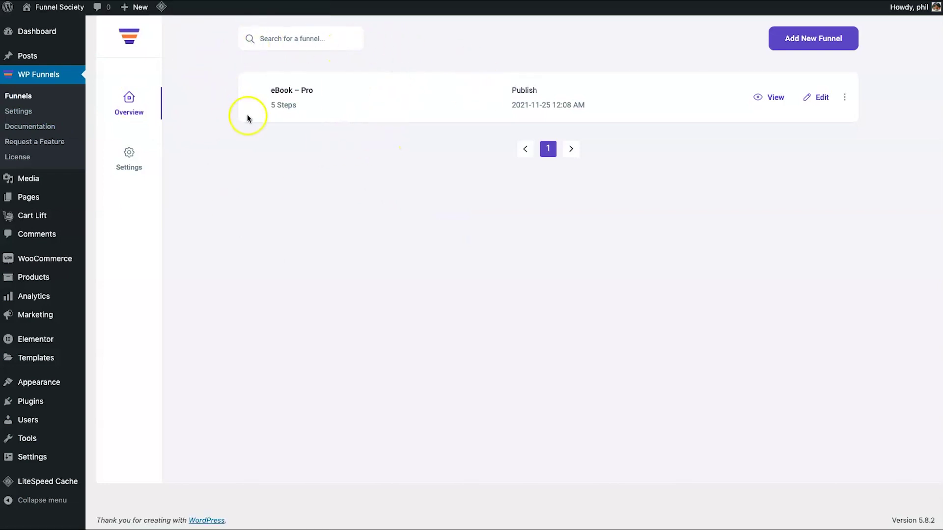
click(307, 91)
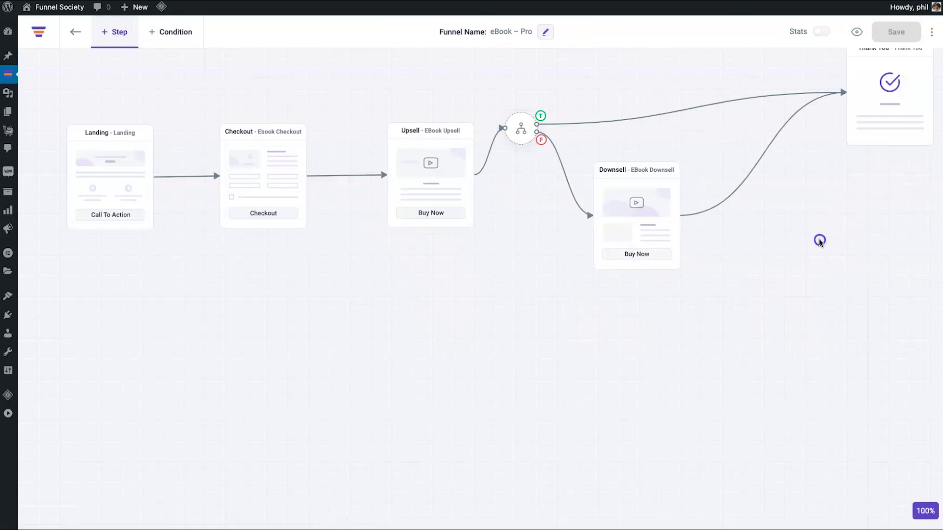
drag(877, 174, 755, 180)
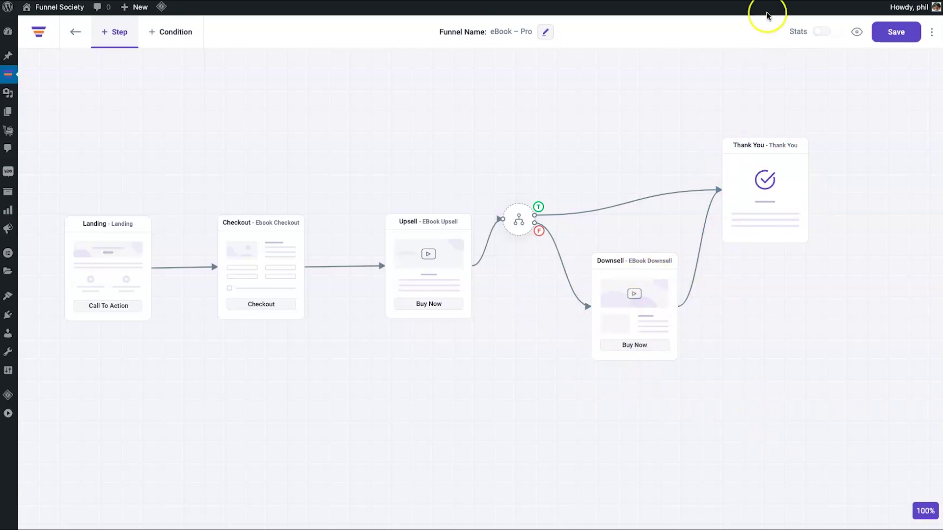
Turn on Stats for the eBook – Pro funnel and save the funnel.
click(821, 34)
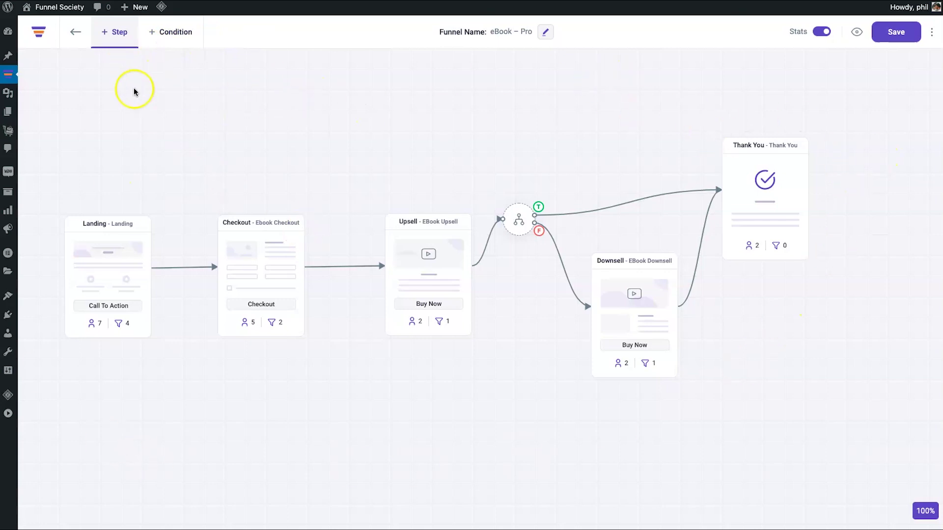
click(896, 32)
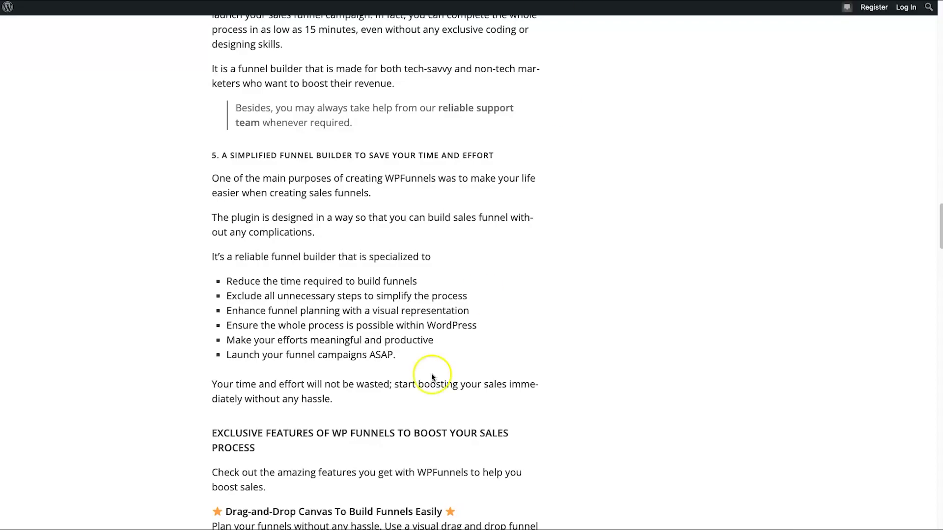
Switch to the plugin's WordPress.org description and examine its Pro and upcoming feature lists for form builder and lead generation support.
scroll(423, 383, down, 15)
scroll(406, 393, down, 10)
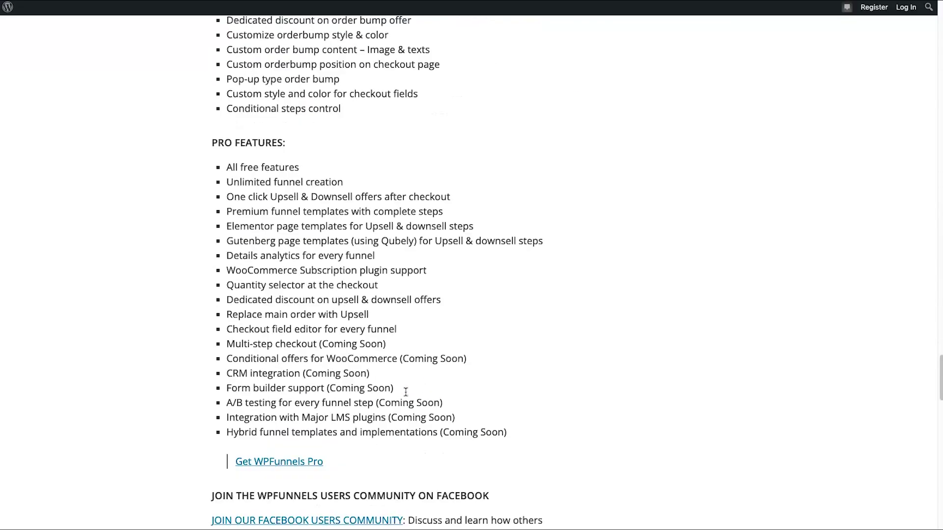
scroll(406, 393, up, 3)
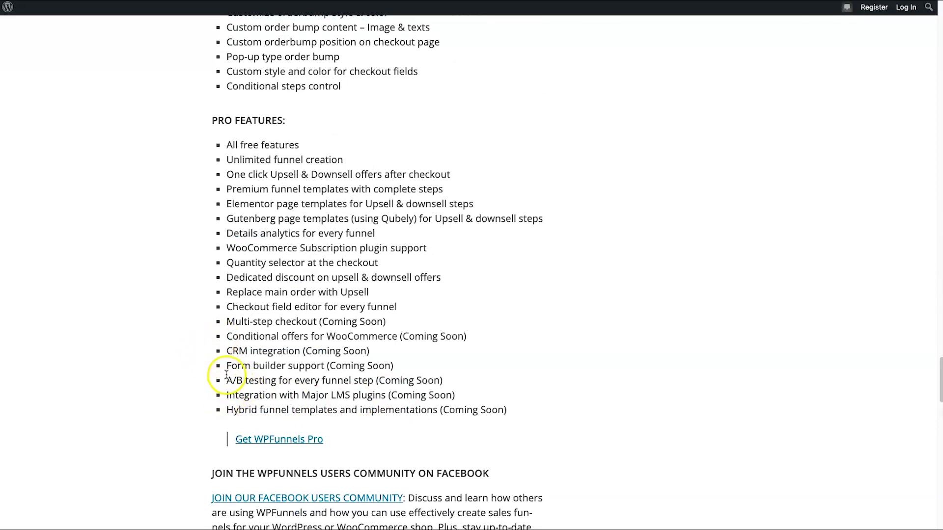
drag(227, 369, 390, 371)
scroll(409, 370, up, 20)
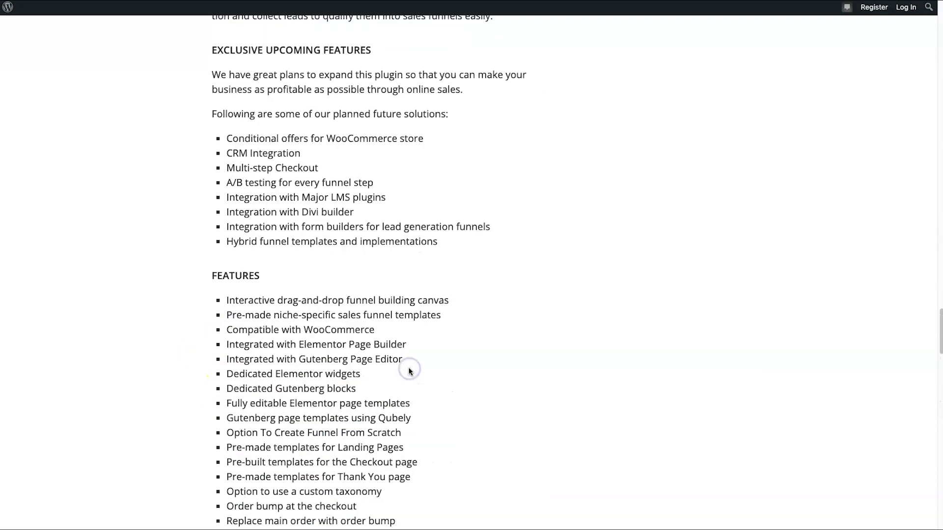
scroll(409, 371, up, 20)
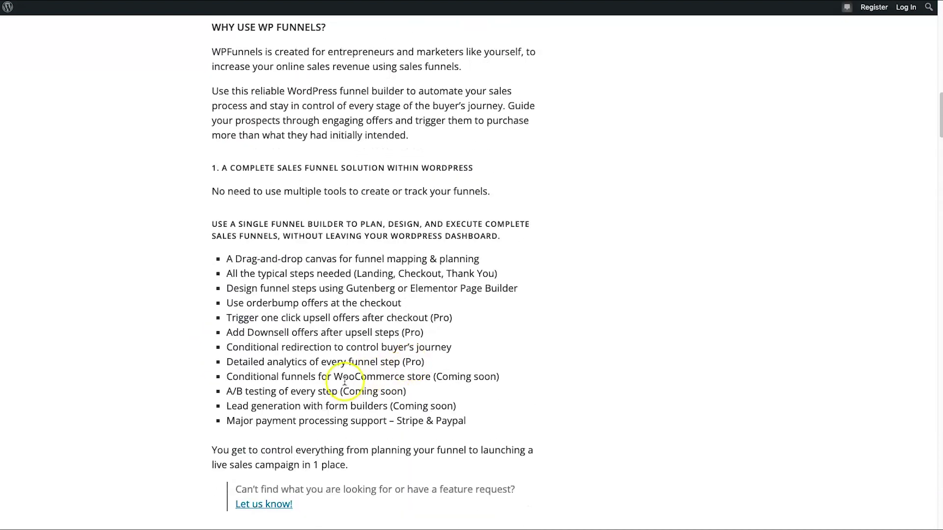
triple_click(303, 402)
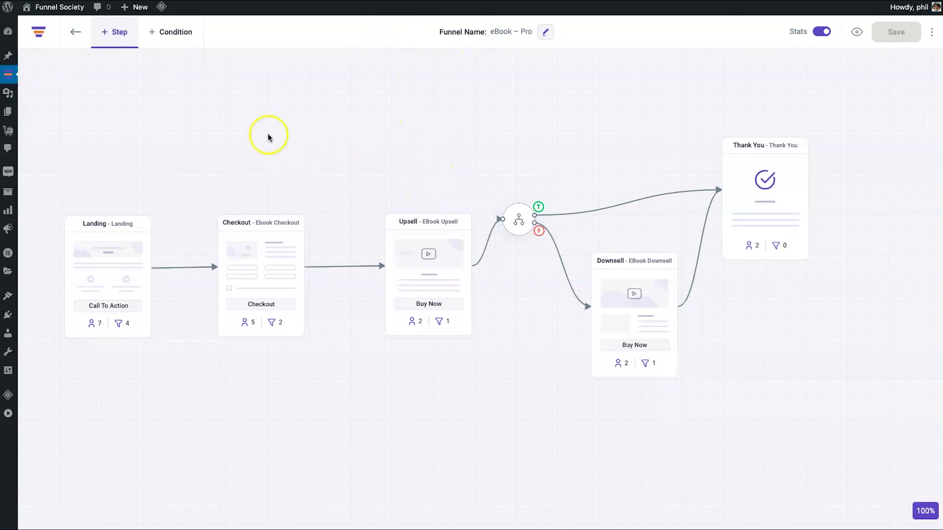
Return to the eBook – Pro funnel canvas and inspect the Landing, Checkout, Upsell and condition steps one by one.
click(100, 263)
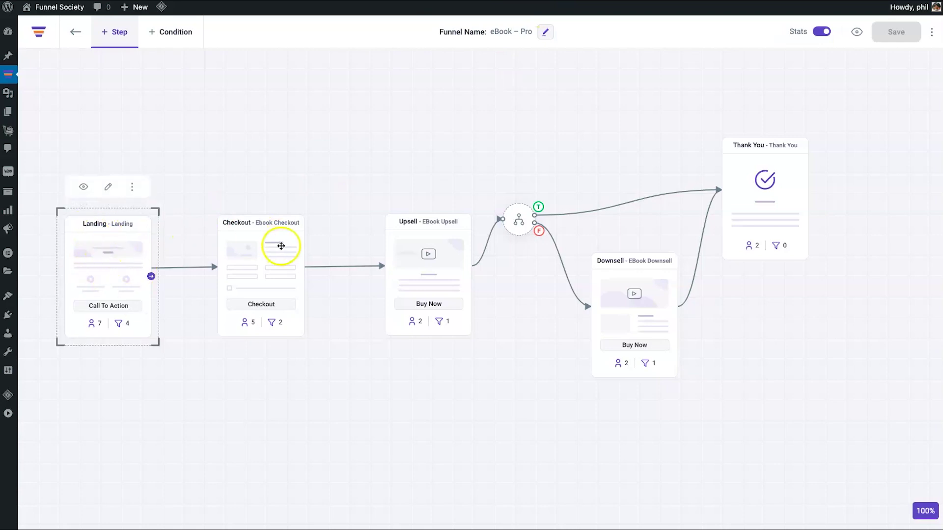
click(255, 267)
click(86, 275)
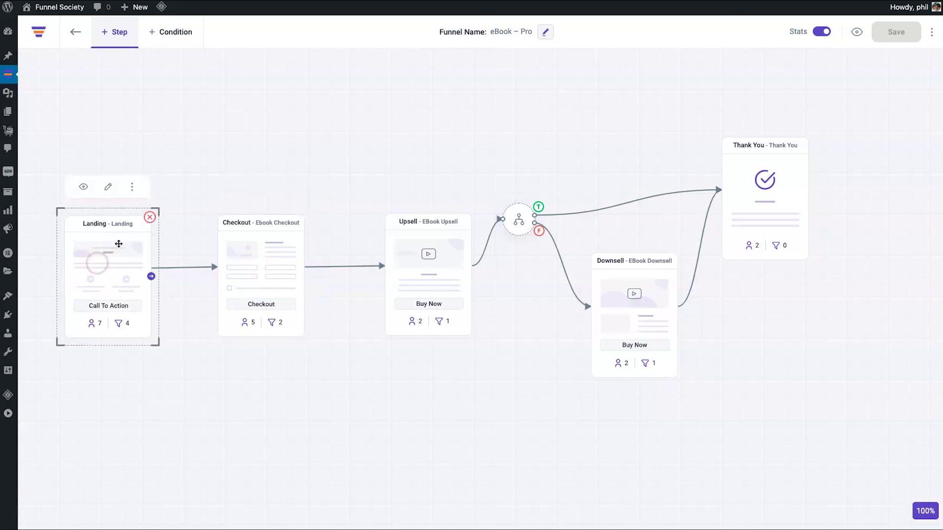
click(219, 186)
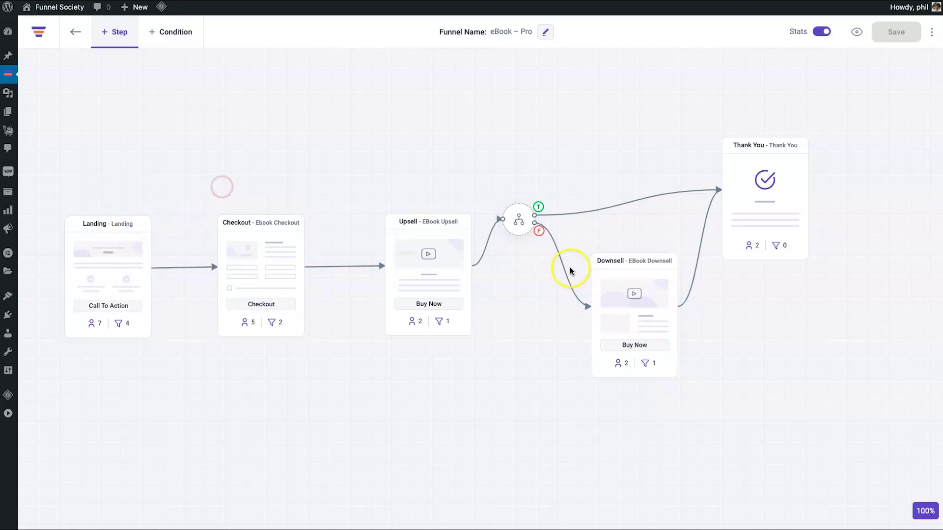
click(244, 265)
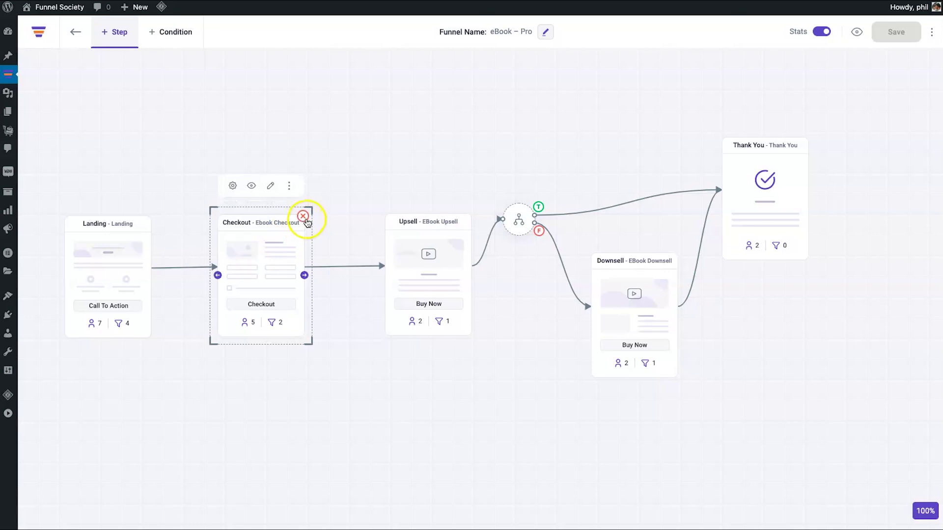
click(417, 259)
click(519, 219)
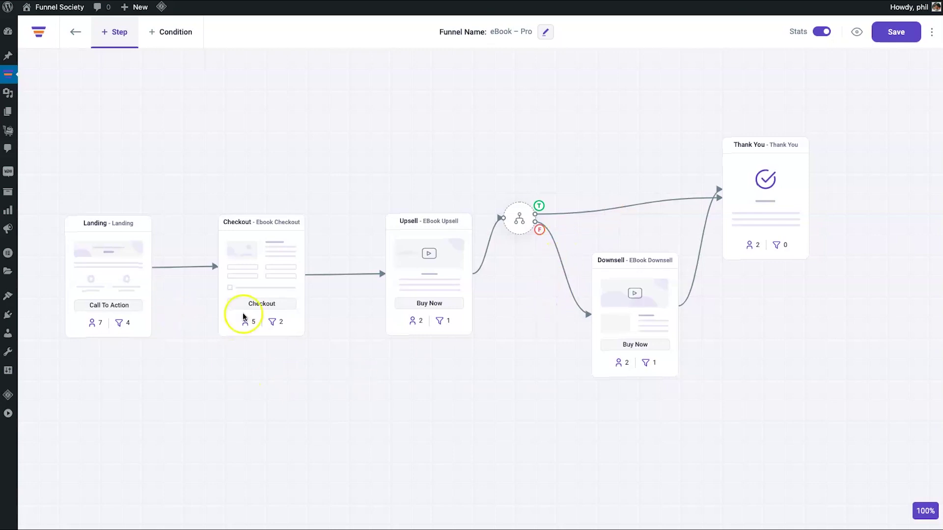
Preview the funnel's Landing step and look through the eBook landing page.
mouse_move(114, 252)
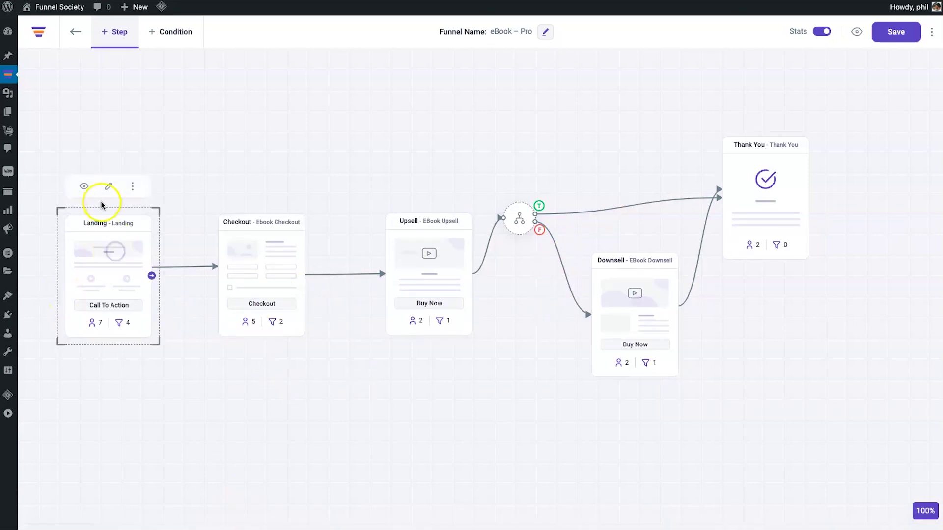
click(82, 188)
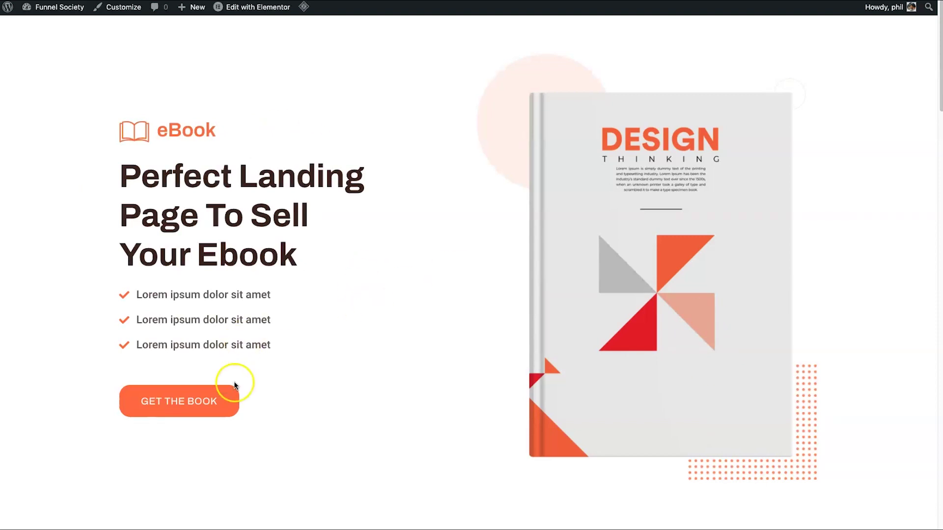
scroll(172, 298, down, 6)
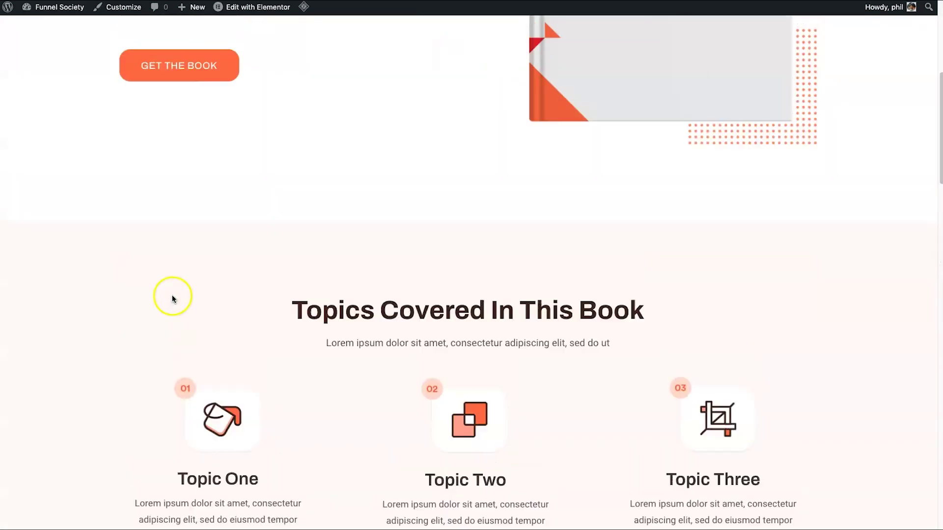
scroll(172, 298, up, 6)
Proceed from the landing page to the checkout with Get the Book and look over its billing and order sections.
click(165, 409)
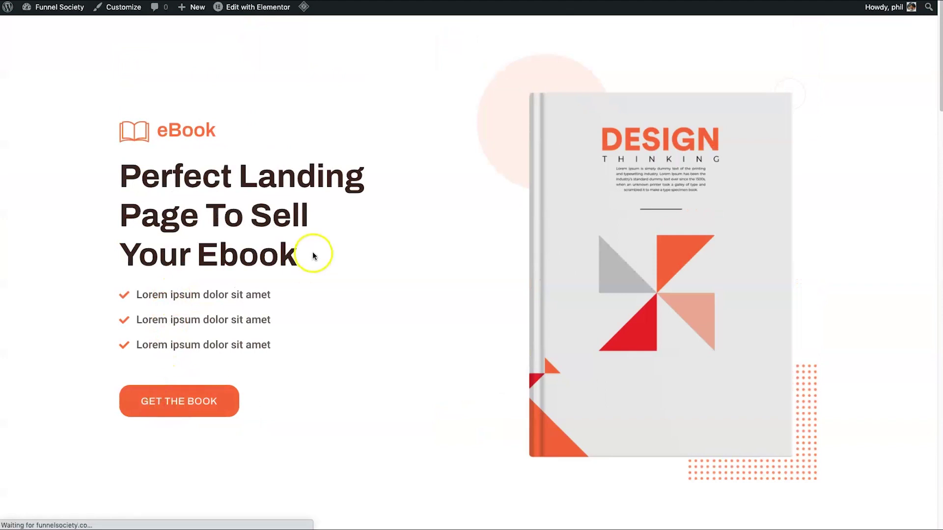
scroll(330, 233, down, 8)
scroll(331, 235, up, 5)
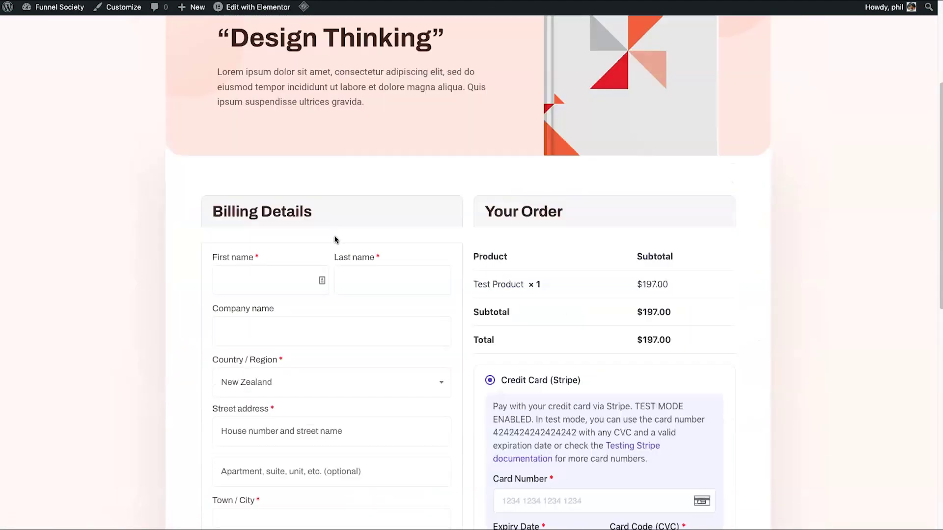
scroll(314, 207, up, 2)
Fill in the customer's billing details and the Stripe test card details, and place the order for the Test Product.
click(293, 166)
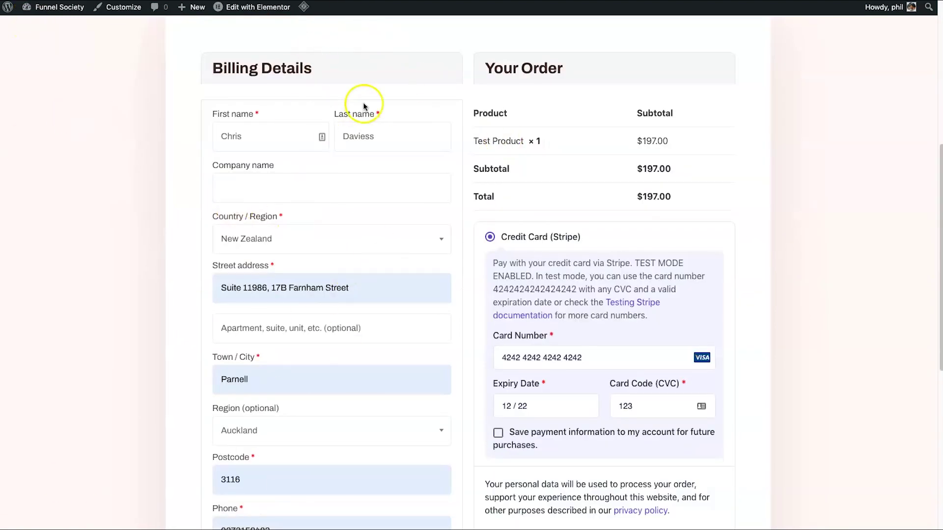
scroll(499, 235, down, 2)
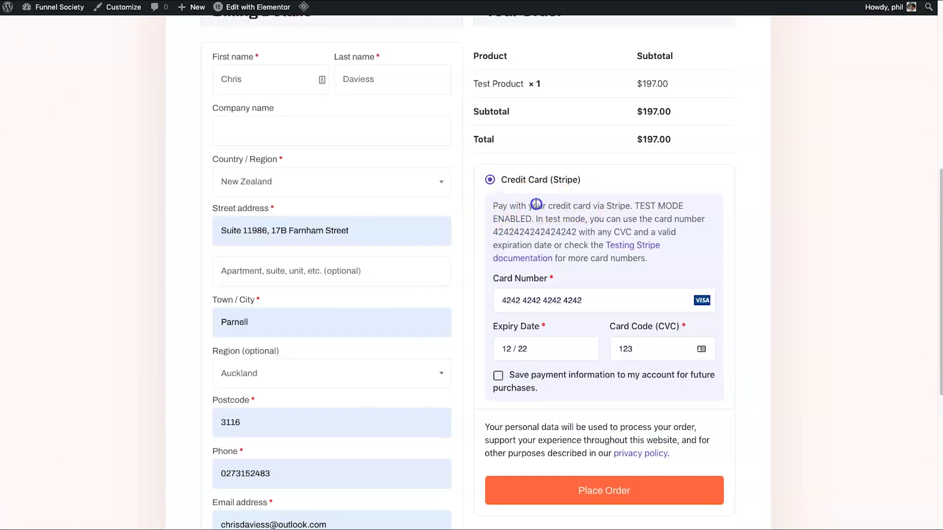
click(591, 491)
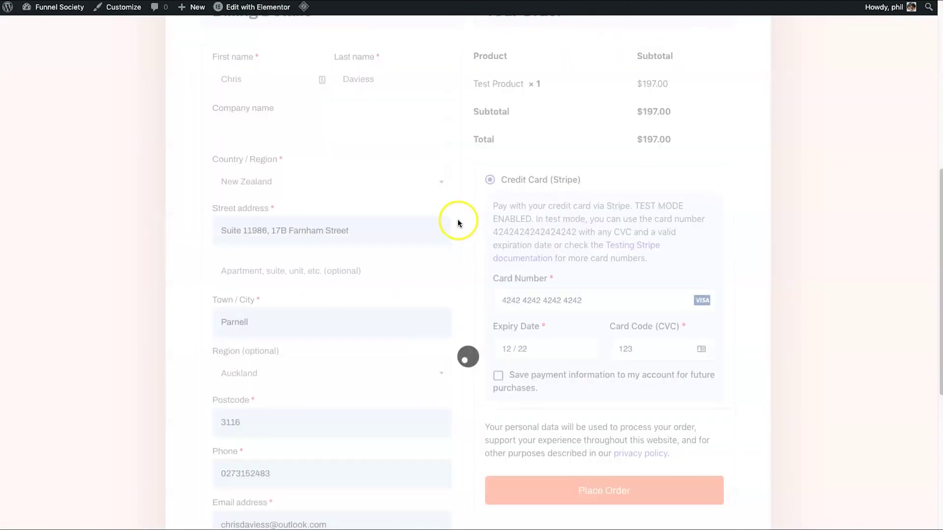
Examine the upsell page, highlighting its 50% discount headline and the Design Thinking price.
scroll(501, 344, down, 1)
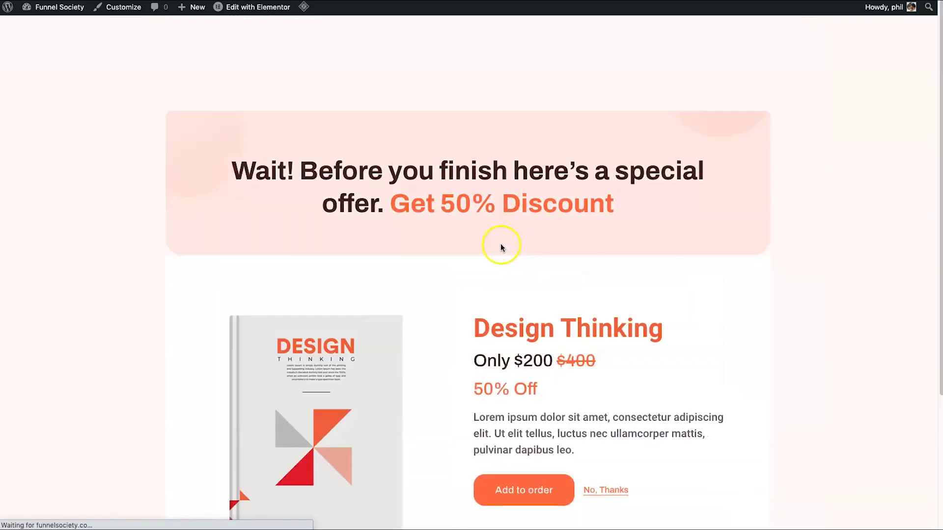
drag(240, 81, 677, 108)
click(472, 115)
drag(414, 115, 626, 131)
click(624, 112)
drag(373, 117, 644, 119)
click(644, 119)
drag(496, 268, 681, 279)
click(617, 280)
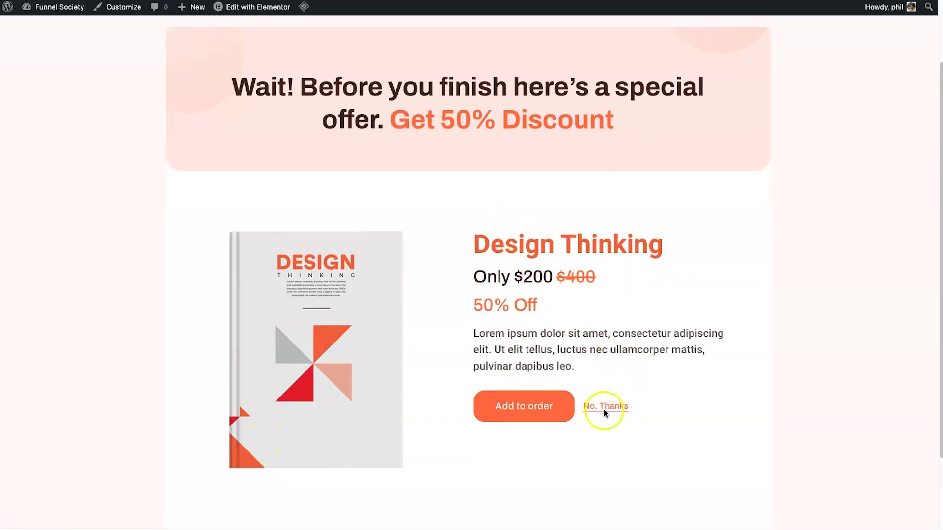
Decline the upsell offer and look over the downsell page's 80% discount headline and offer.
click(606, 412)
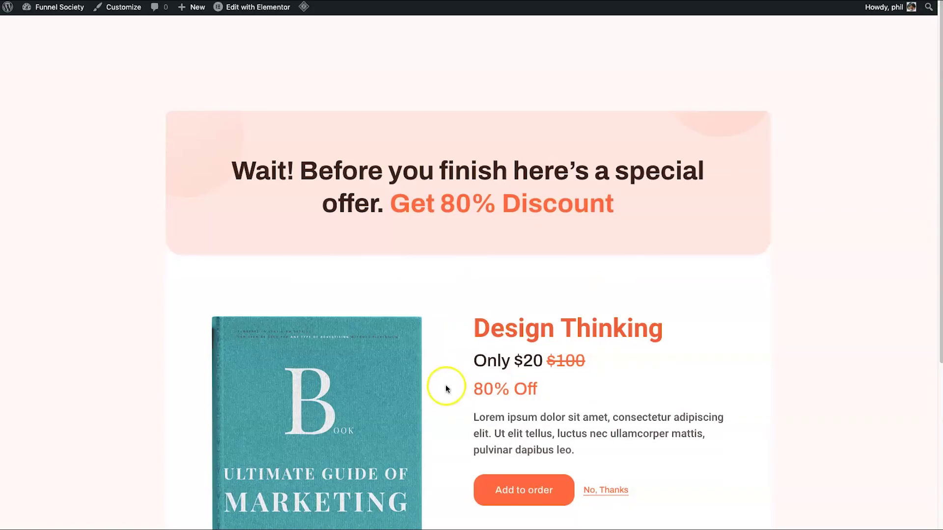
scroll(446, 384, down, 3)
scroll(434, 129, up, 1)
drag(303, 40, 581, 80)
click(581, 79)
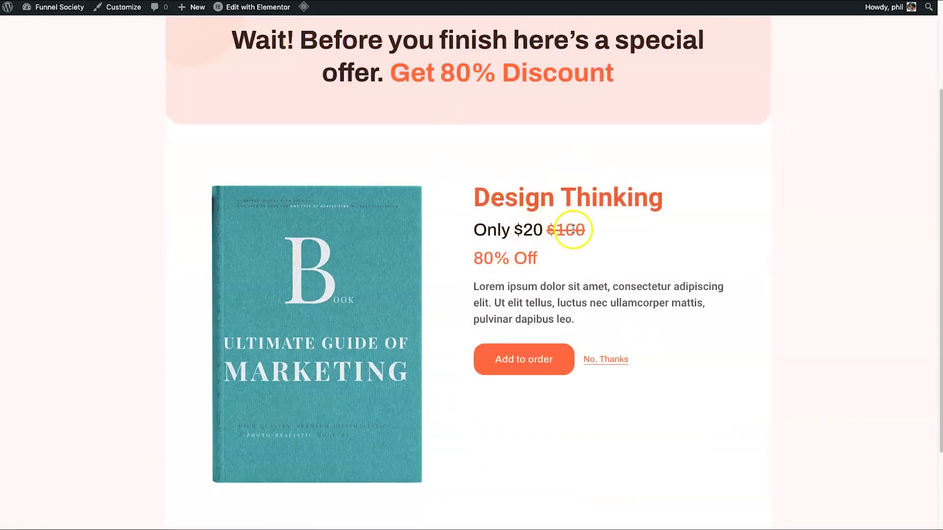
Add the downsell offer to the order and review the order details on the Thank You page.
click(541, 363)
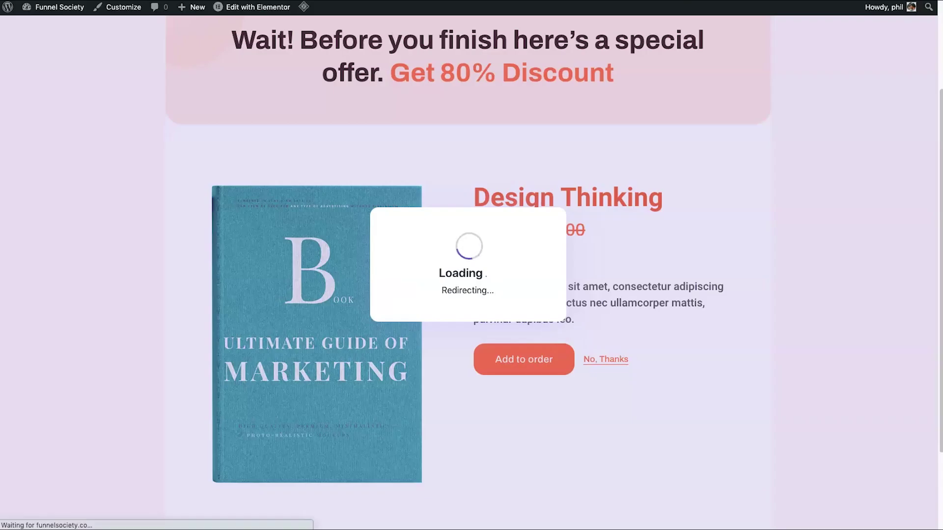
scroll(430, 270, down, 3)
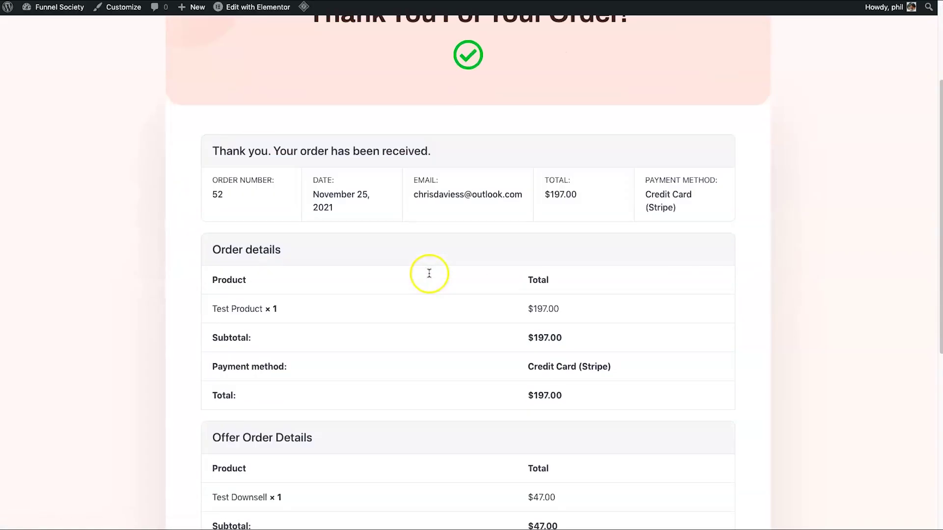
Review the product and offer order details, their totals and the billing address on the Thank You page.
scroll(431, 272, down, 2)
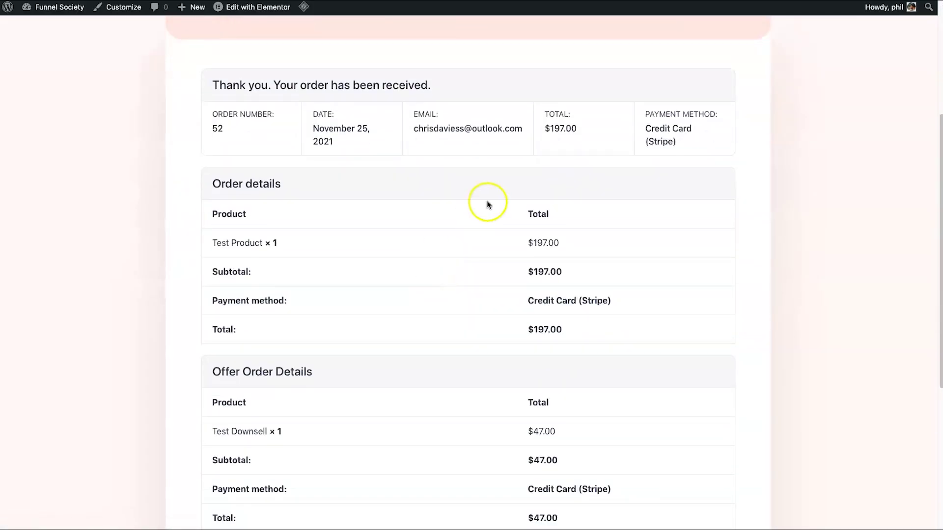
triple_click(584, 241)
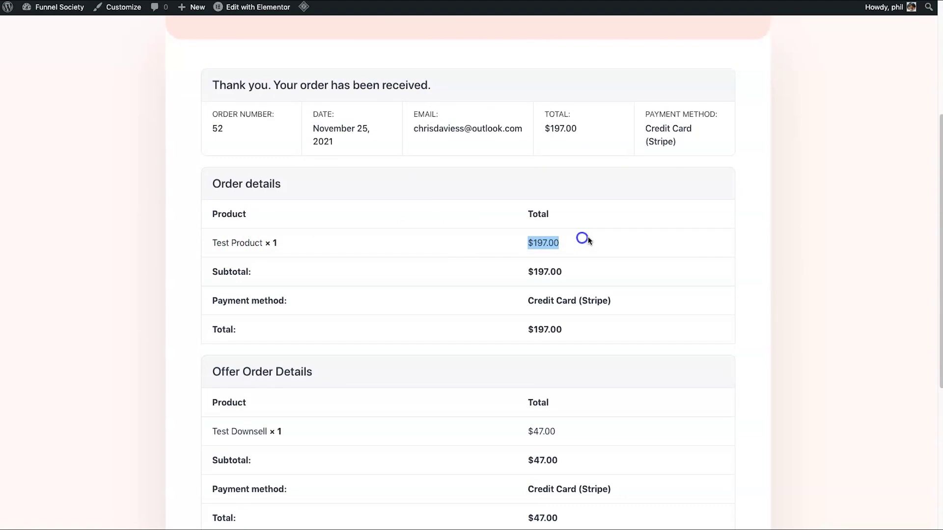
click(479, 340)
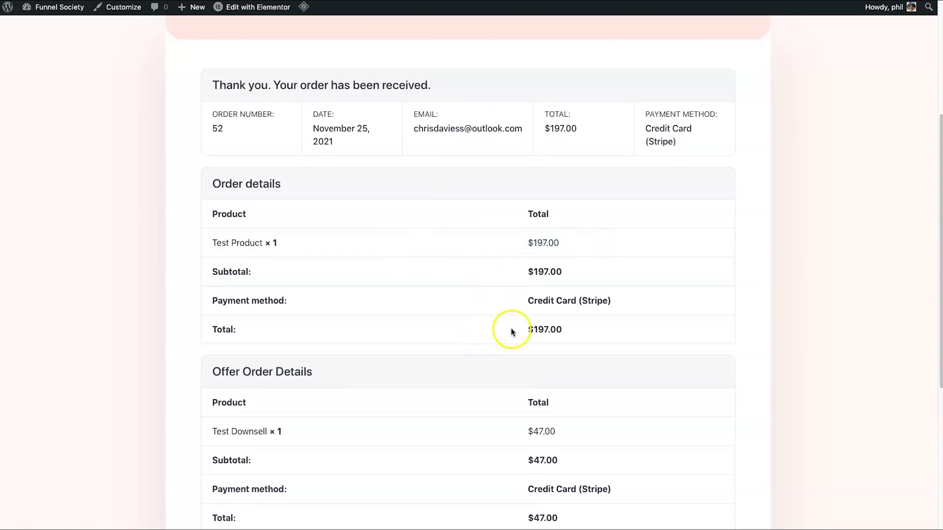
click(591, 334)
scroll(564, 354, down, 3)
triple_click(570, 356)
click(569, 357)
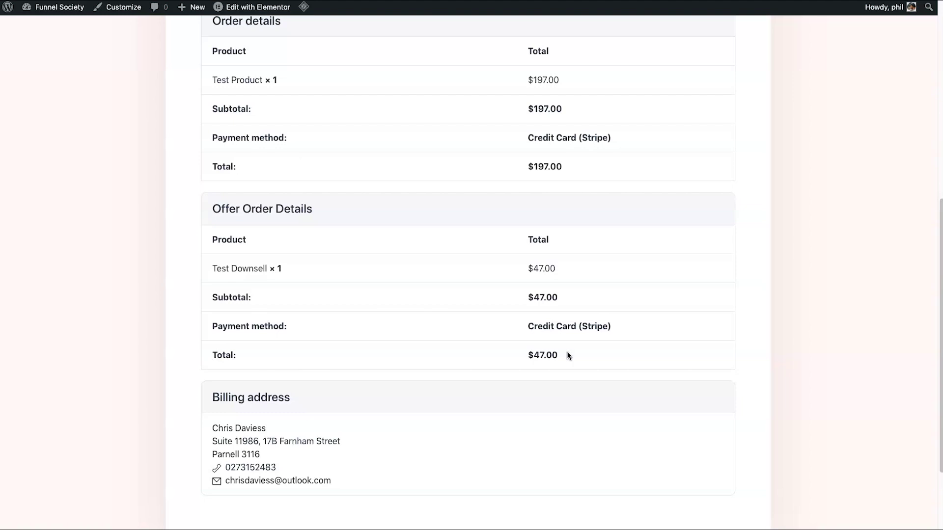
click(552, 326)
scroll(546, 328, down, 2)
scroll(544, 328, up, 6)
scroll(545, 329, up, 2)
scroll(556, 307, up, 2)
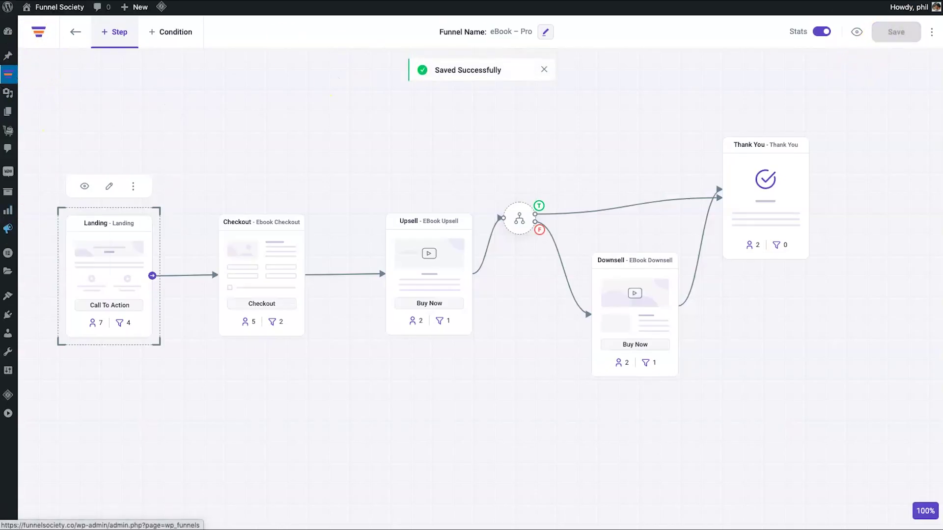
Open the WP Funnels funnel list and delete the eBook – Pro funnel.
mouse_move(9, 76)
click(44, 94)
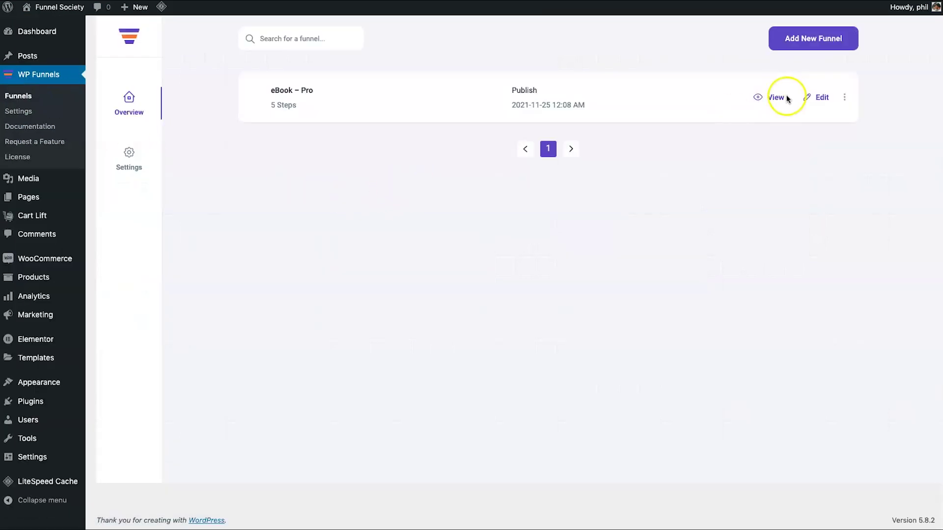
click(845, 98)
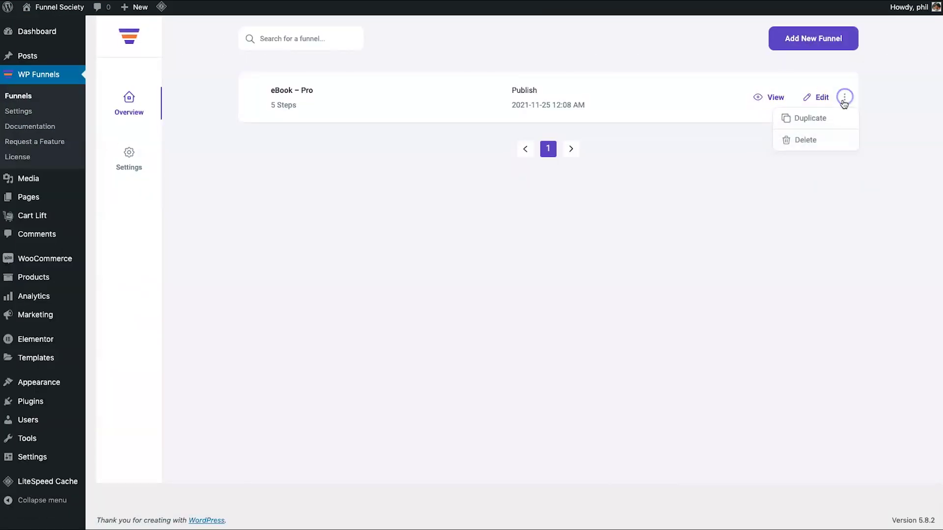
click(806, 139)
click(565, 48)
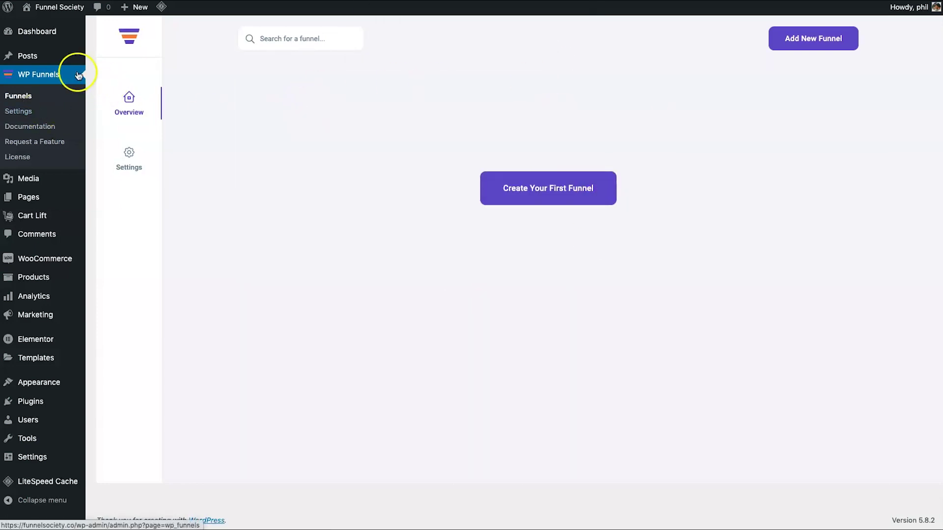
Start creating the first funnel and browse the available funnel templates.
mouse_move(59, 262)
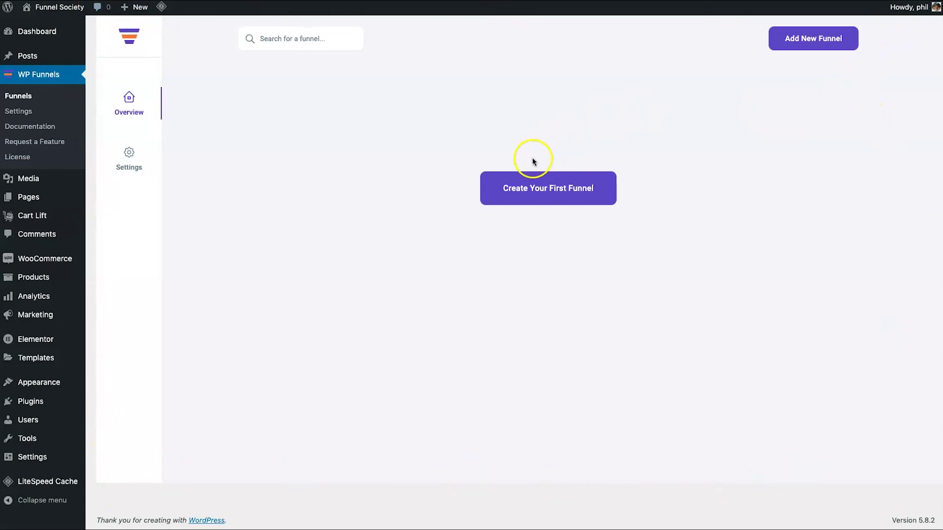
click(543, 194)
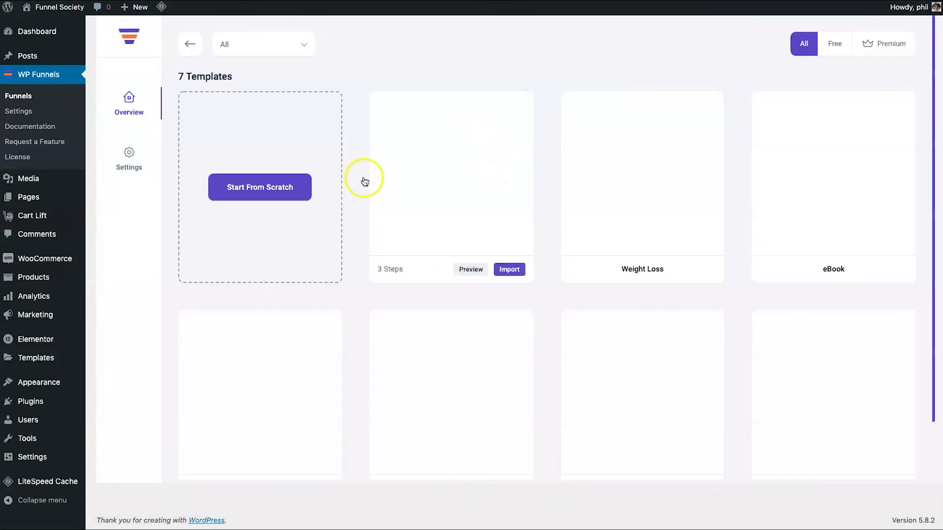
scroll(502, 201, down, 2)
scroll(503, 204, up, 2)
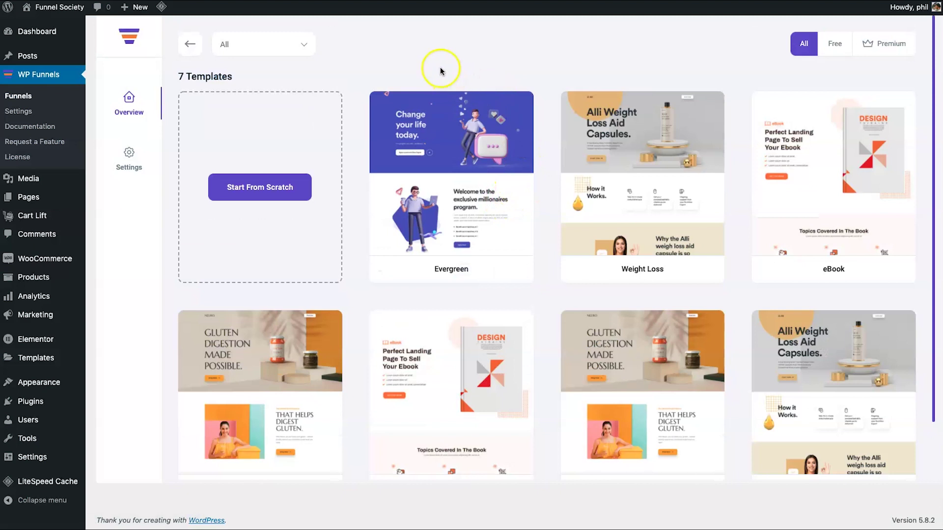
scroll(440, 78, down, 2)
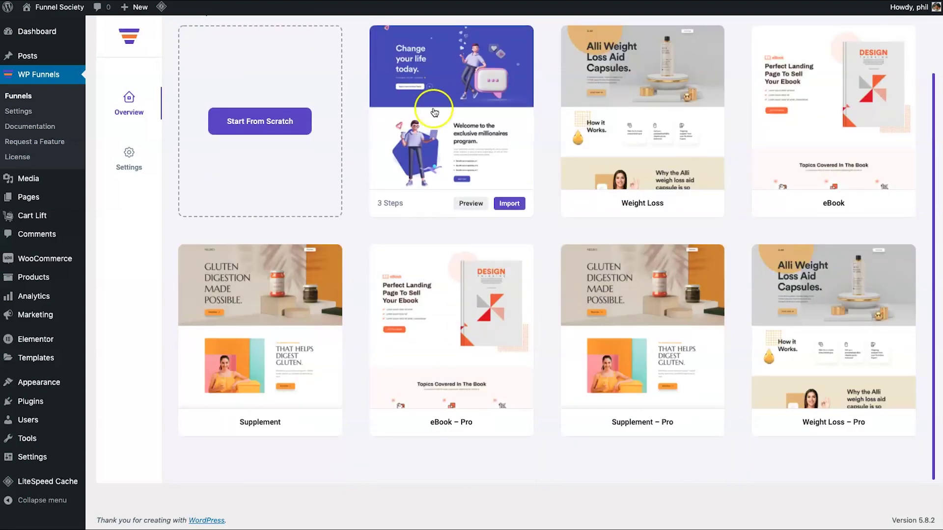
scroll(538, 381, up, 1)
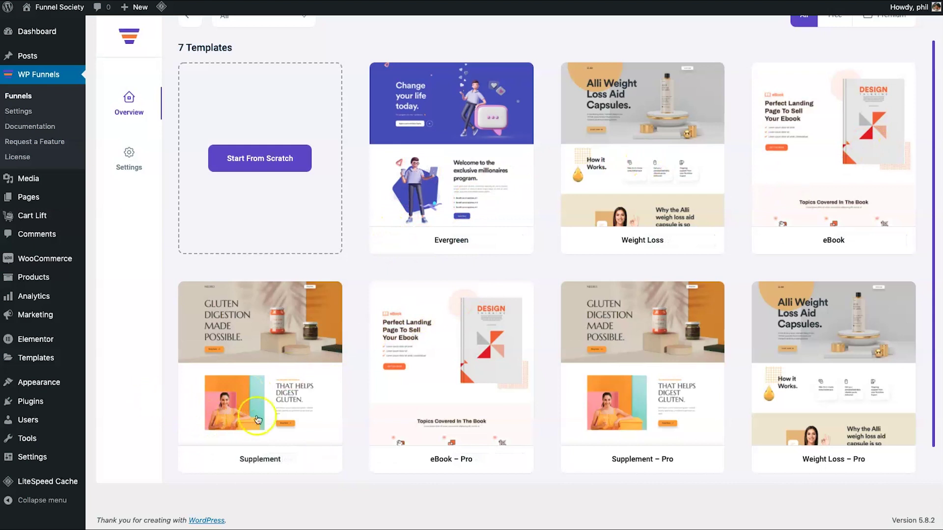
Look over the pages included in the Supplement and eBook – Pro templates, returning to the template library after each.
click(282, 375)
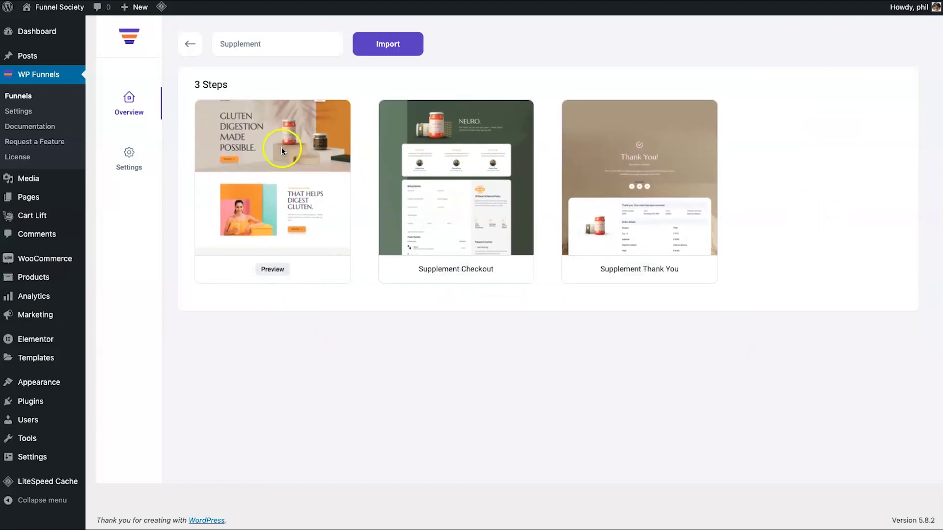
click(190, 47)
scroll(422, 304, down, 1)
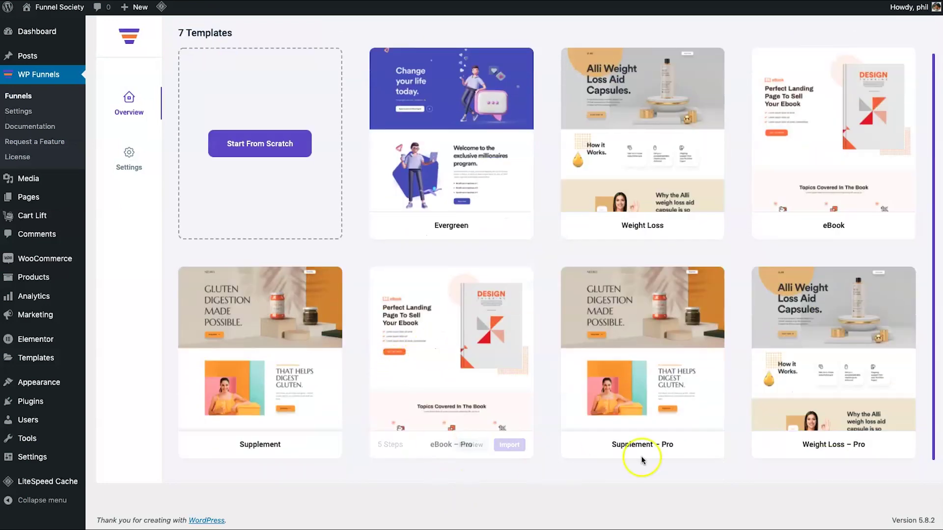
click(439, 325)
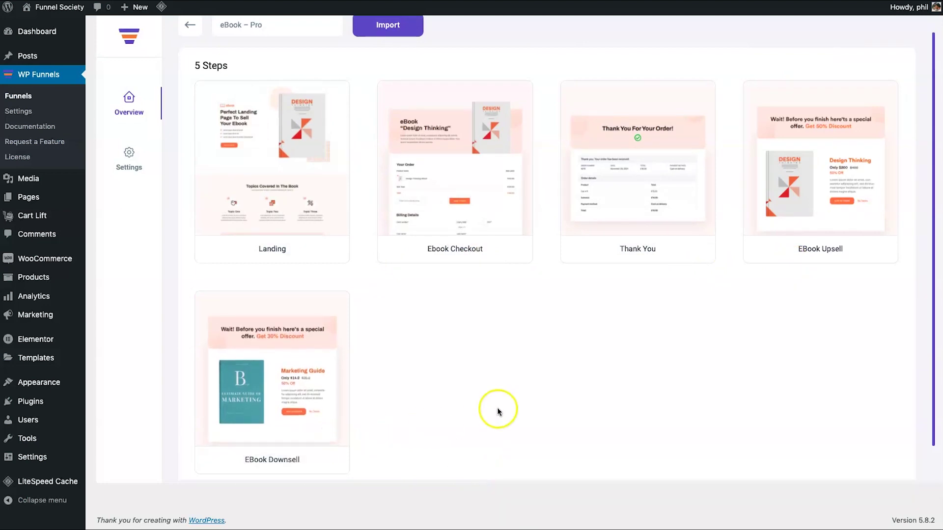
scroll(517, 367, up, 1)
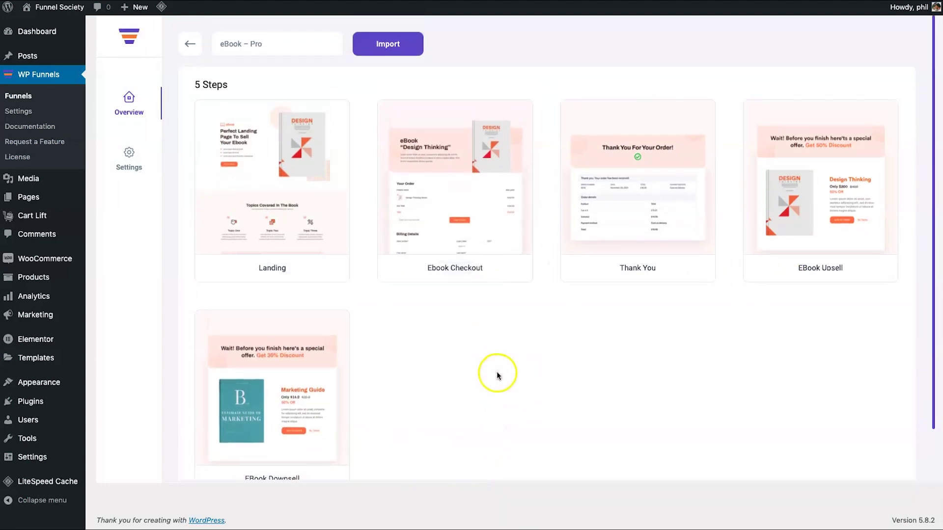
click(190, 43)
scroll(391, 284, down, 2)
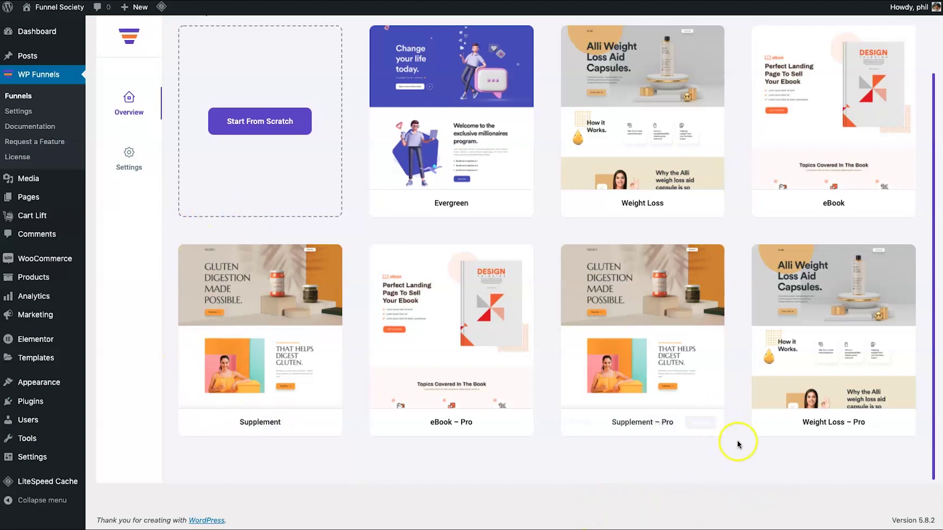
Import the eBook – Pro template as a funnel named Information Product Funnel.
mouse_move(459, 294)
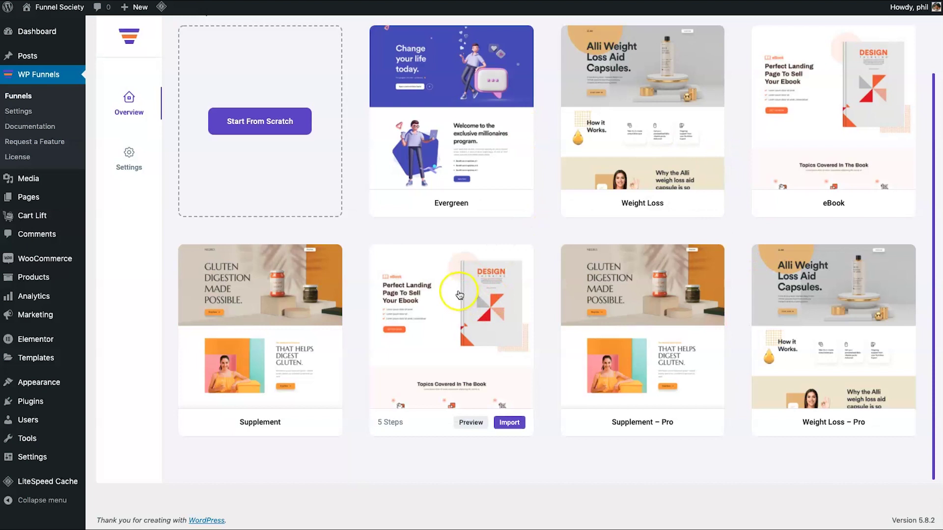
click(443, 316)
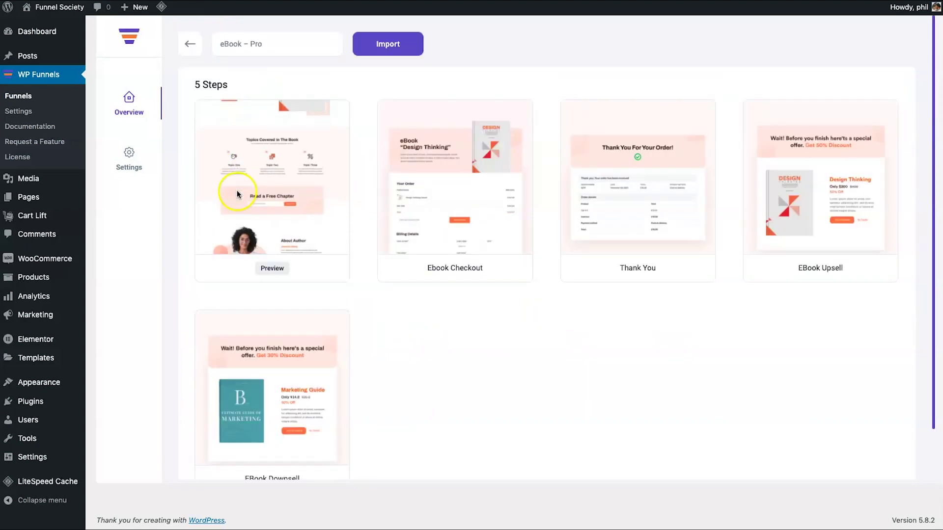
triple_click(280, 37)
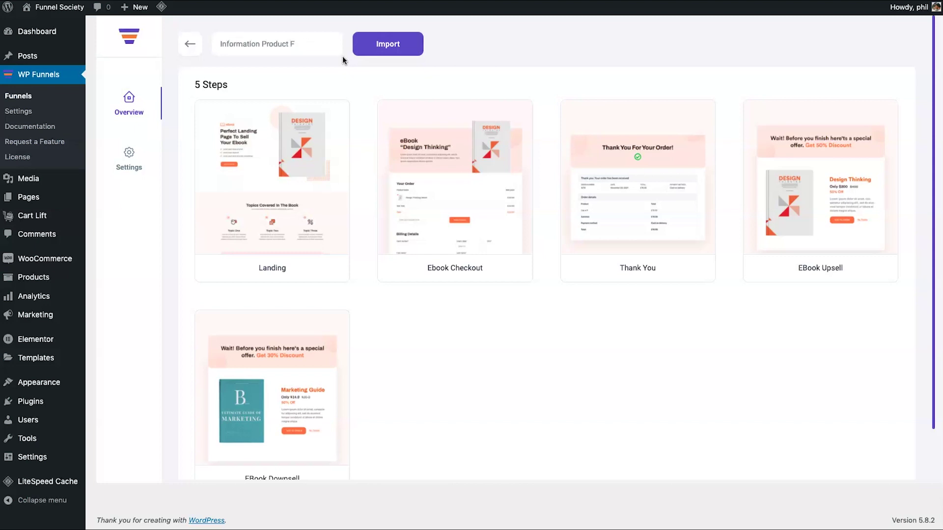
click(372, 35)
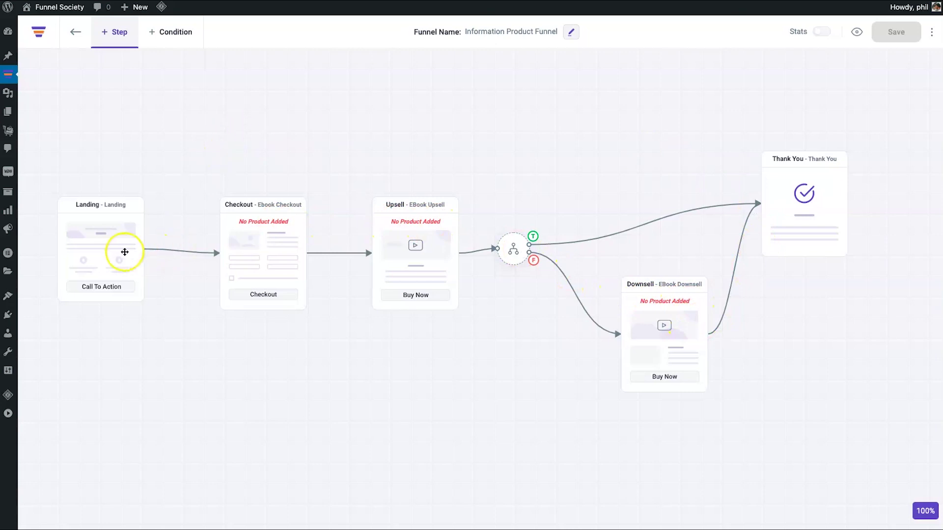
Open the Landing step's name and URL settings and try changing its URL slug to info.
drag(98, 234, 103, 235)
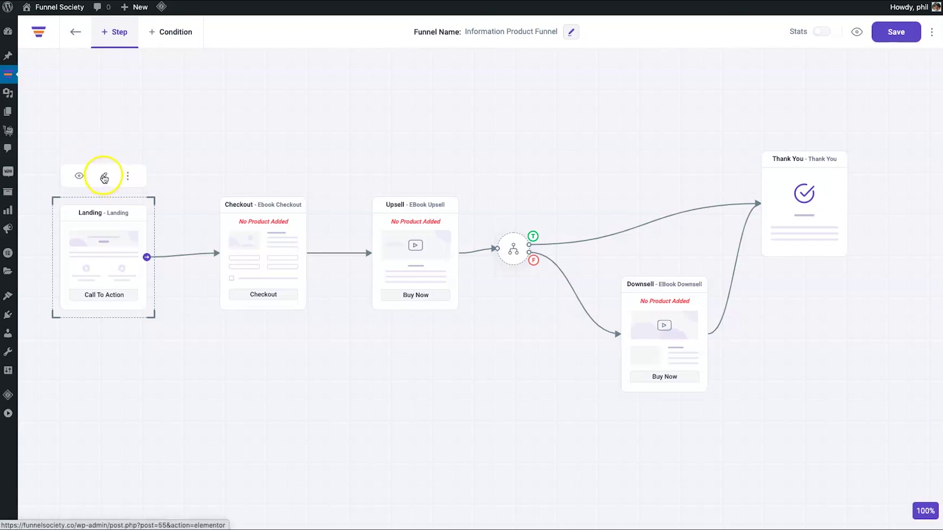
click(128, 175)
double_click(185, 191)
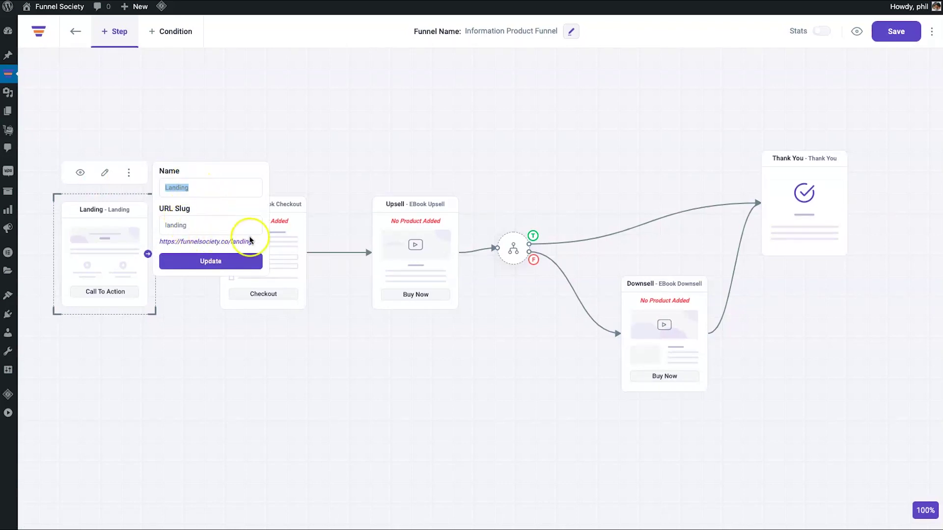
double_click(215, 226)
text(info)
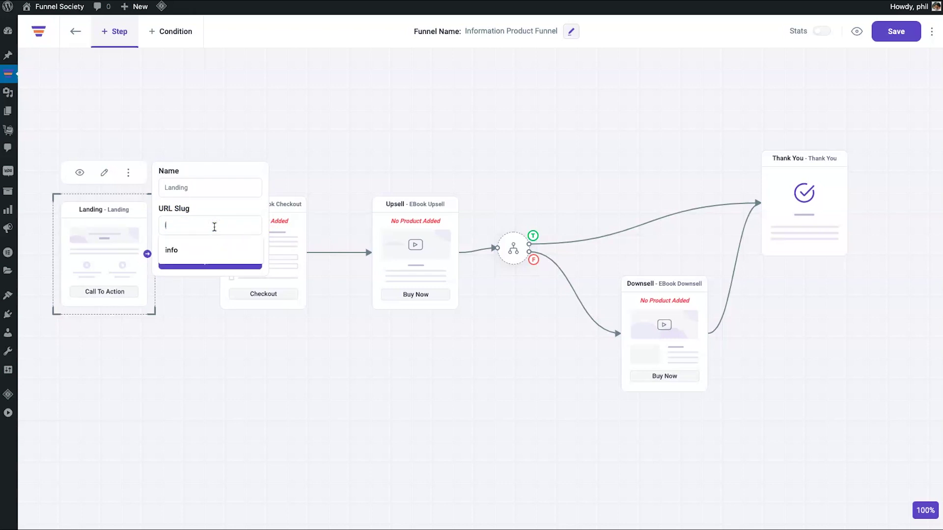
key(BackSpace)
key(BackSpace)
key(BackSpace)
key(BackSpace)
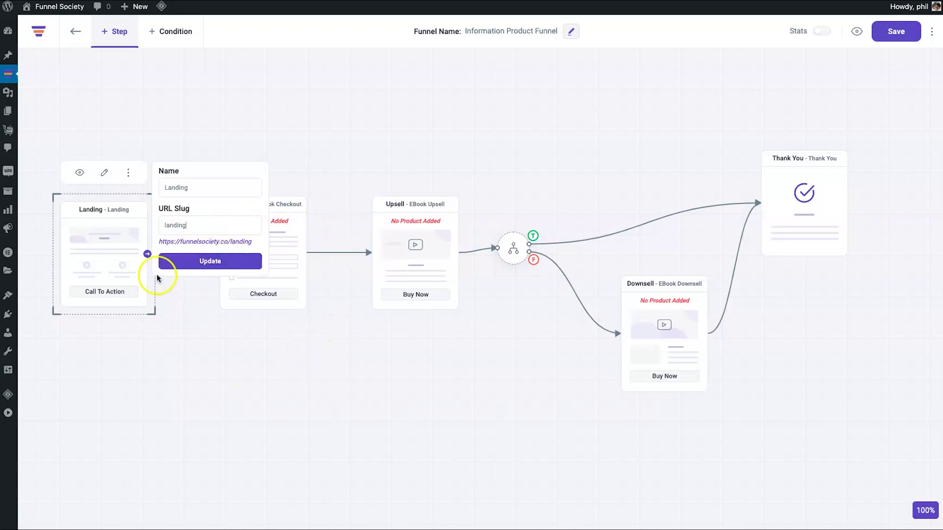
click(249, 359)
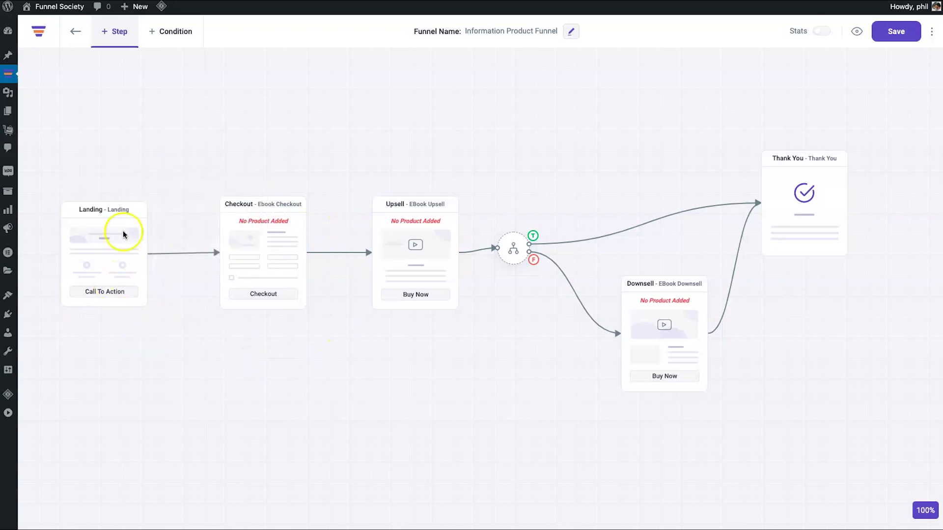
Open the funnel's Landing page for editing in Elementor.
mouse_move(93, 230)
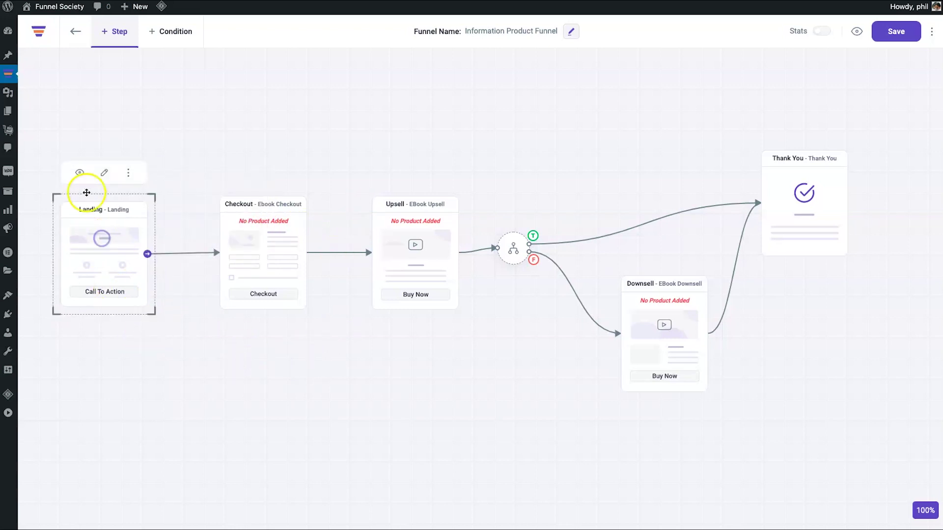
click(106, 174)
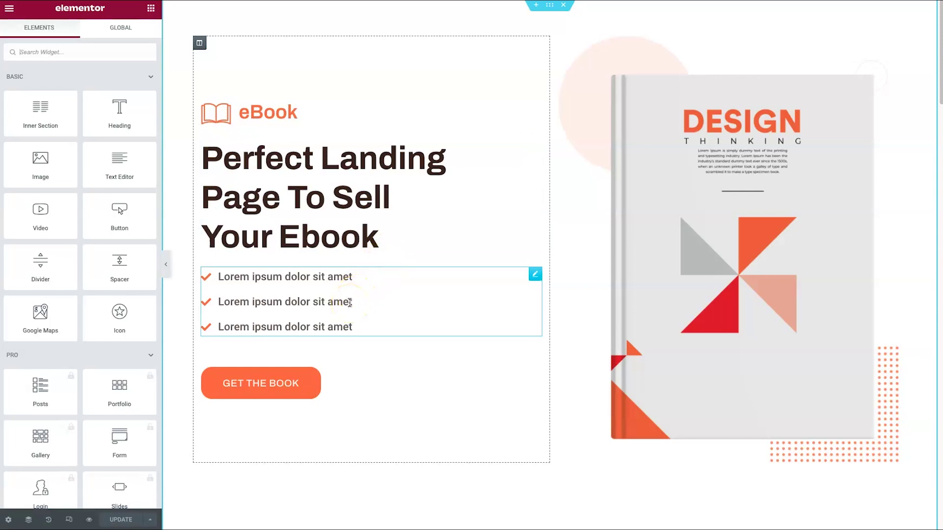
scroll(236, 324, down, 1)
scroll(111, 298, down, 1)
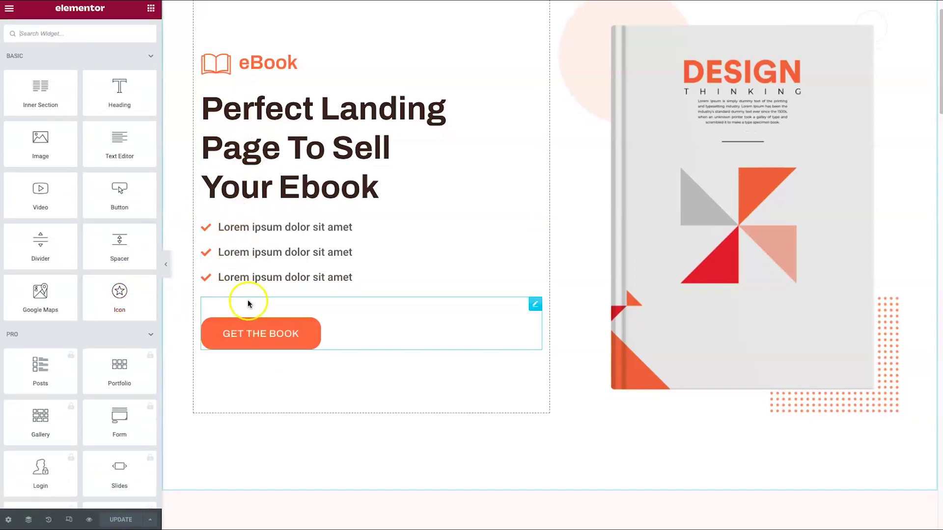
Examine the GET THE BOOK button's next-step type and content settings.
click(252, 330)
click(82, 134)
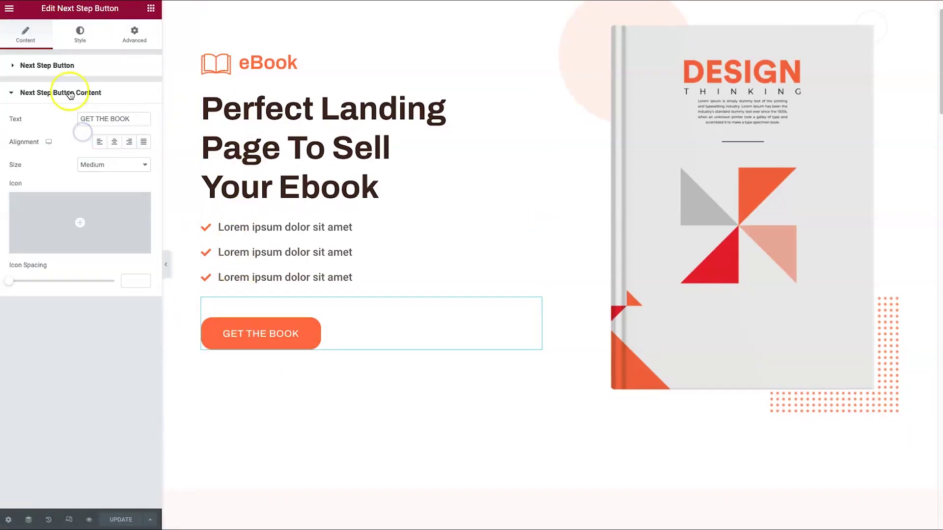
click(72, 65)
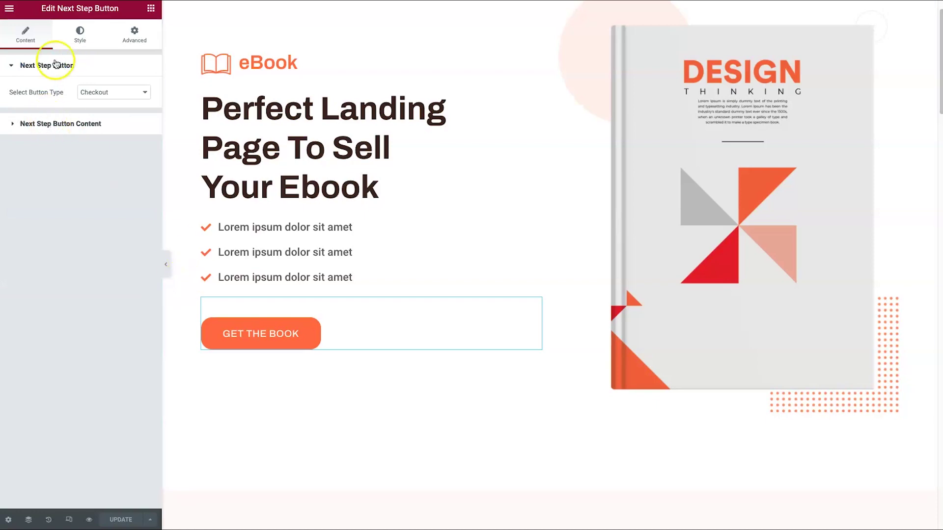
click(75, 124)
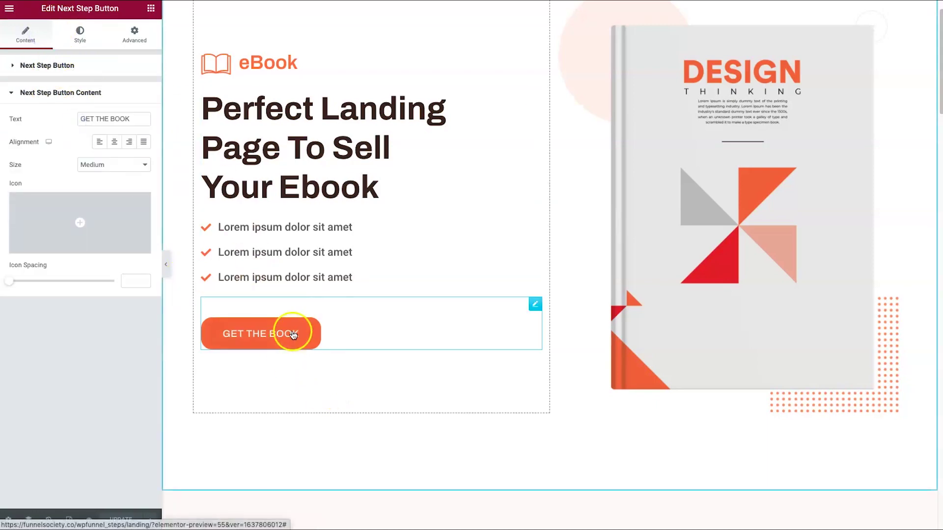
Find the BUY NOW button in the Get It Now section and view its next-step type setting.
scroll(293, 333, down, 8)
scroll(290, 293, down, 20)
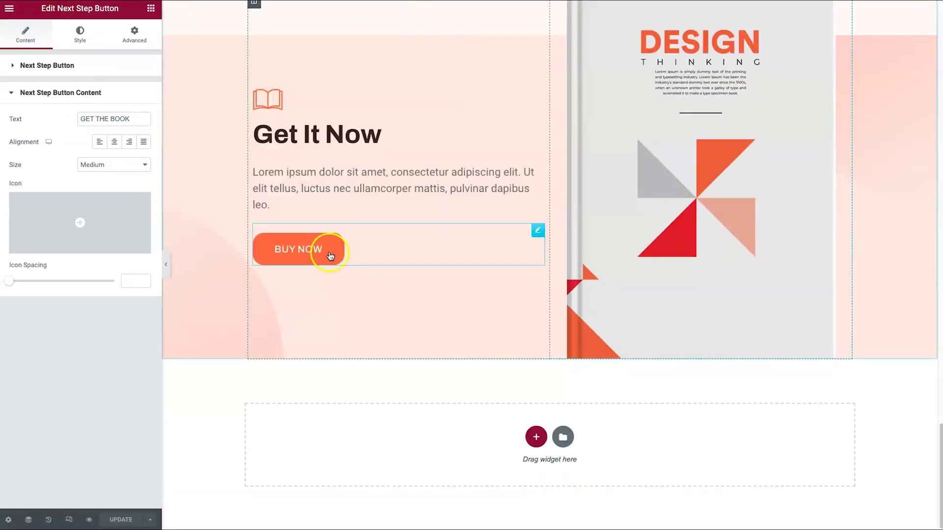
click(330, 256)
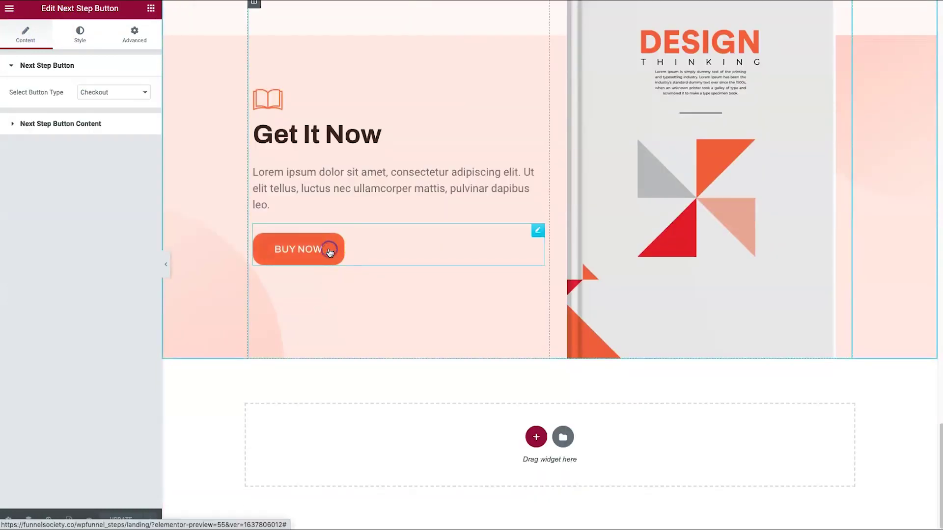
Return to the landing page's hero section and browse the available Elementor widgets.
scroll(471, 324, up, 20)
scroll(437, 187, up, 2)
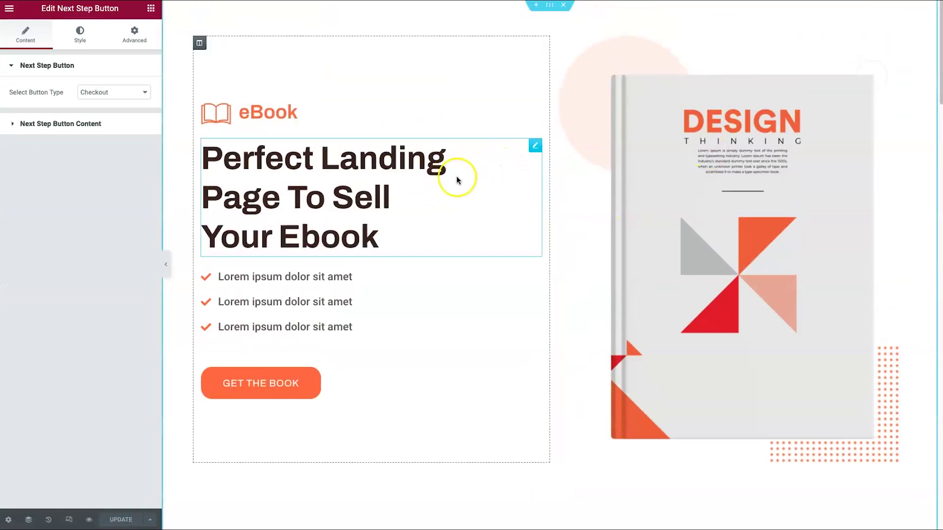
click(151, 8)
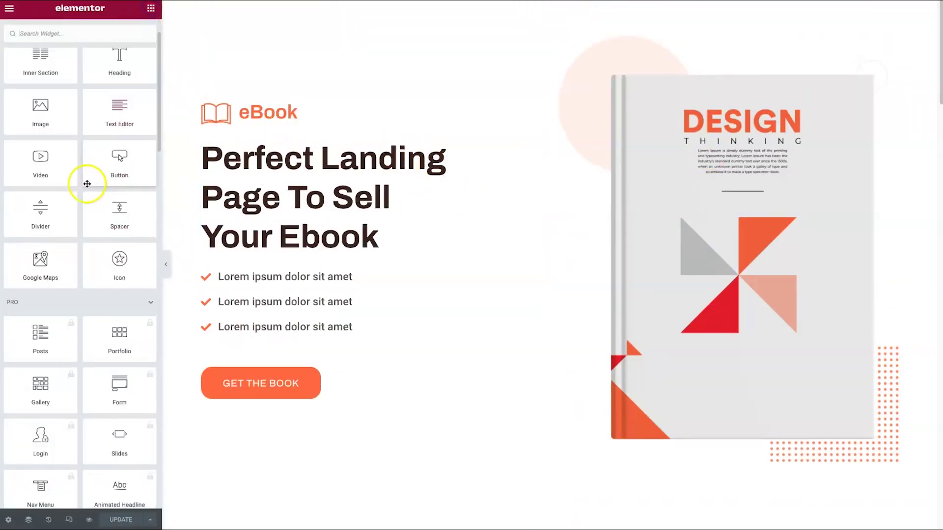
scroll(84, 185, down, 15)
scroll(77, 235, up, 15)
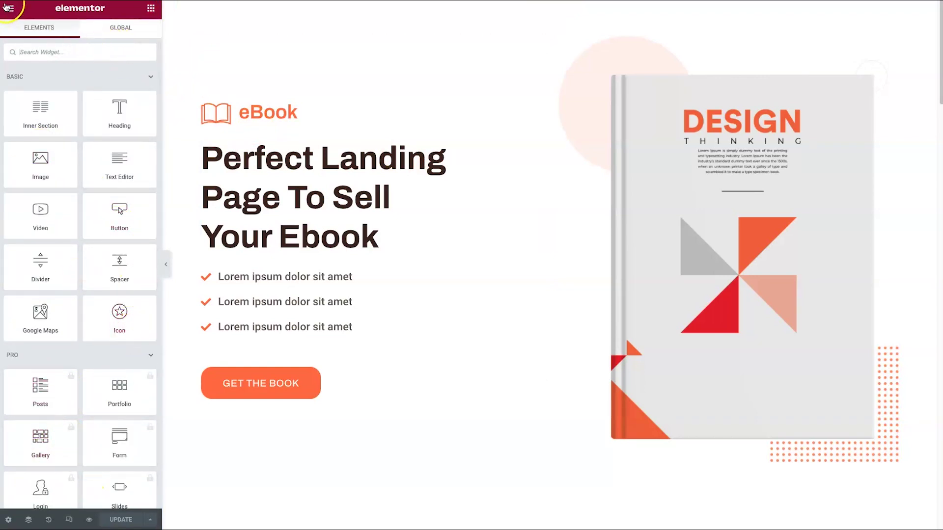
Exit Elementor to the dashboard and open the Information Product Funnel from the WP Funnels list.
click(9, 8)
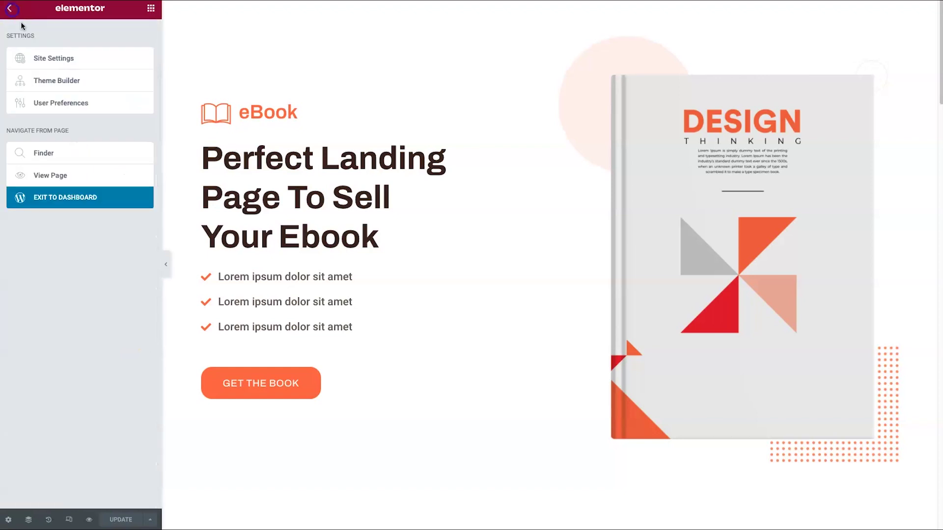
click(83, 198)
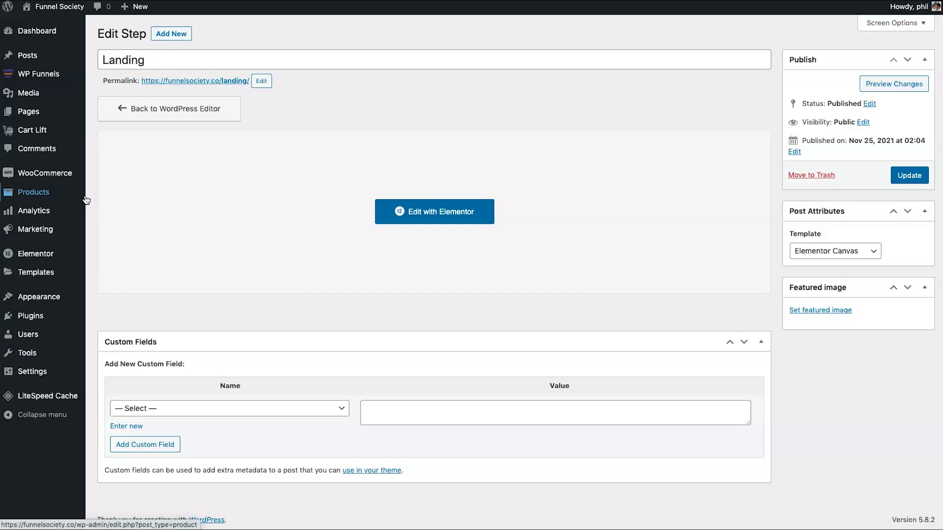
click(114, 112)
mouse_move(72, 78)
click(111, 80)
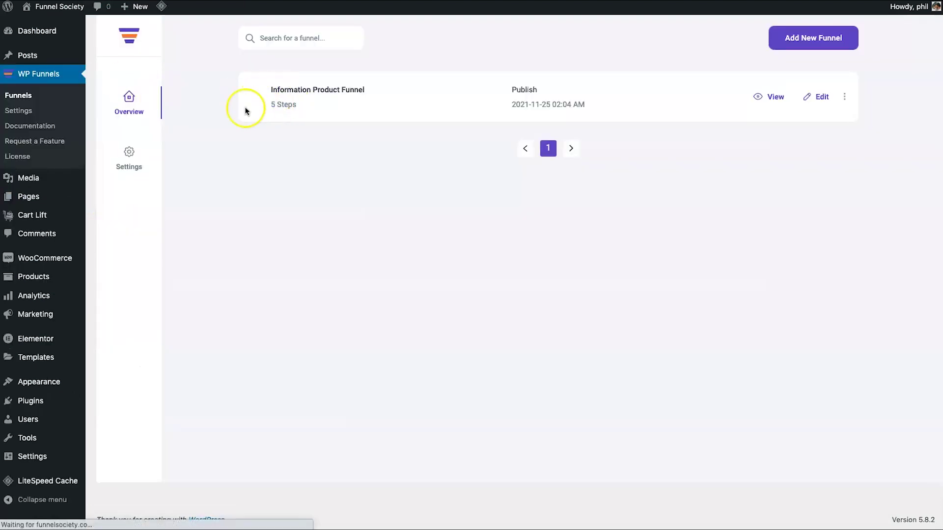
click(348, 95)
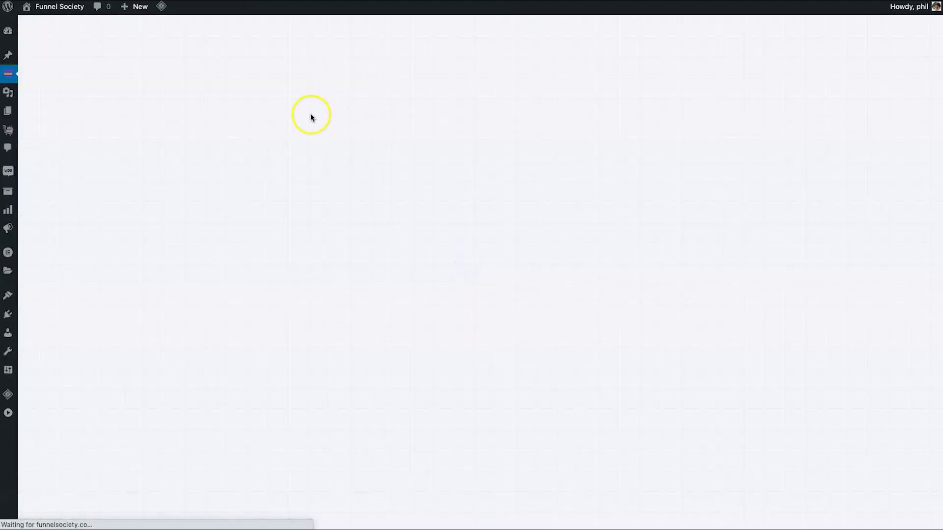
Open the settings of the funnel's Ebook Checkout step.
click(263, 166)
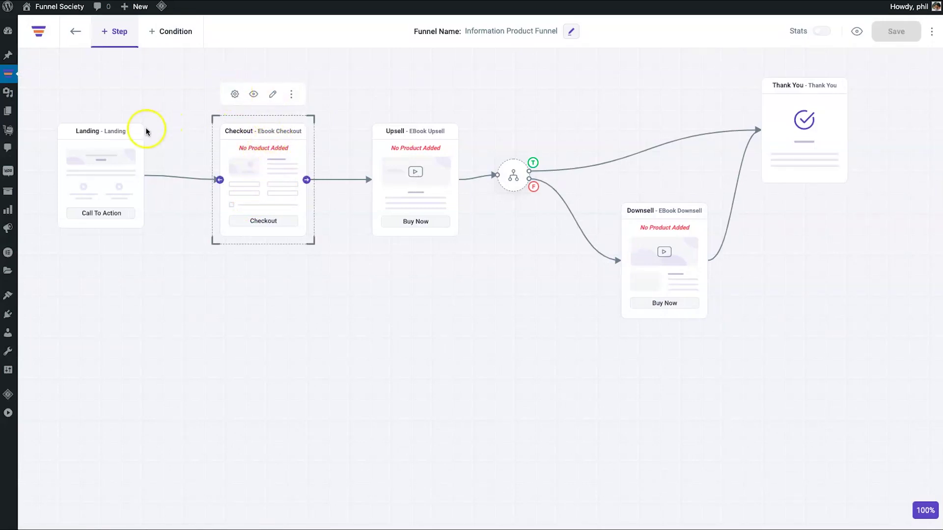
click(127, 158)
click(265, 169)
click(235, 97)
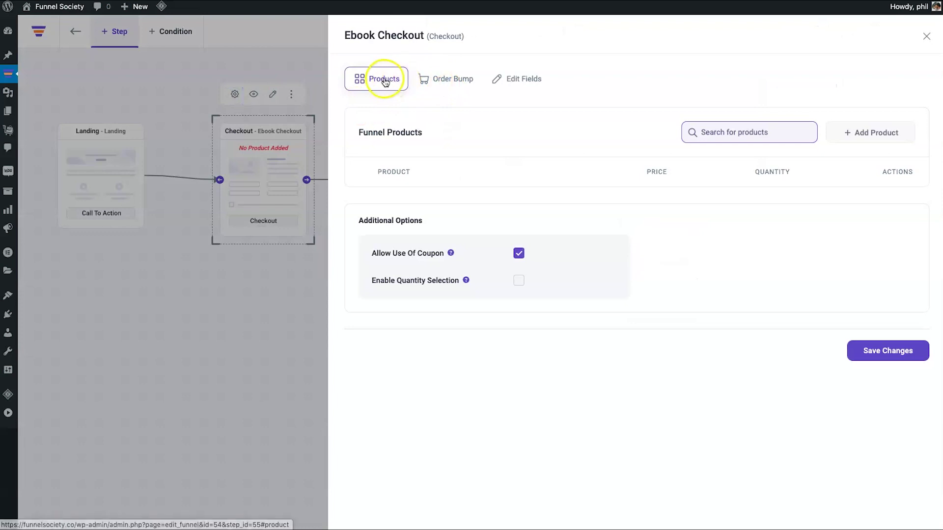
Look through the checkout's order bump and field settings, and disable Allow Use Of Coupon in its product options.
drag(380, 353, 381, 375)
click(400, 381)
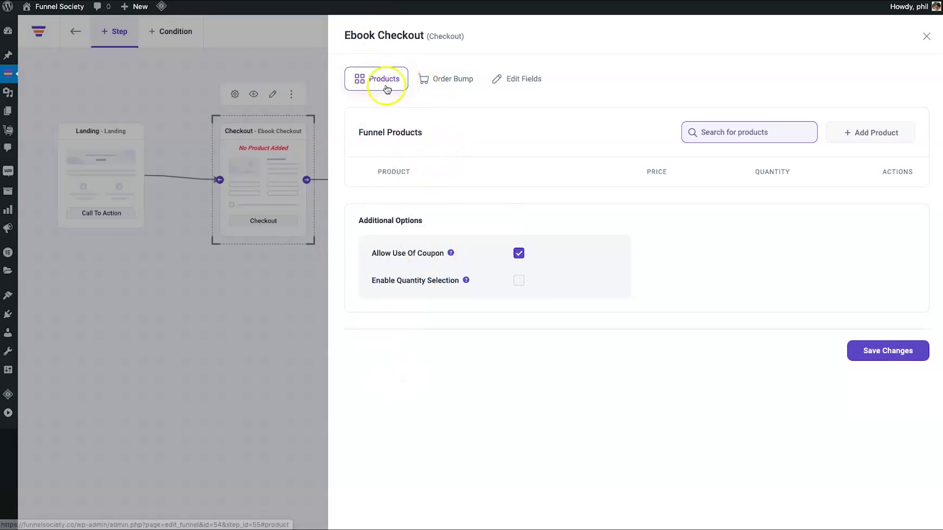
click(444, 79)
click(524, 83)
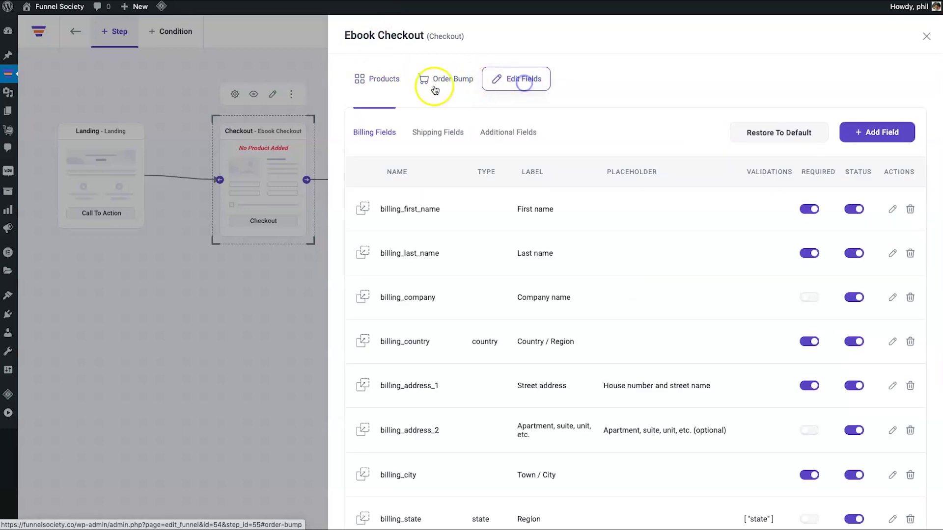
click(384, 82)
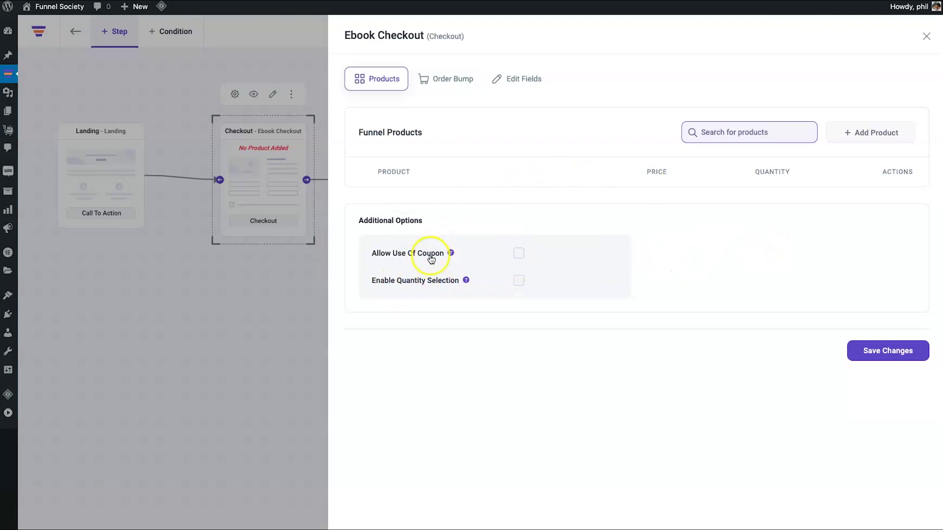
Disable the company name and both street address fields in the checkout's billing fields, and make the street address optional.
click(517, 95)
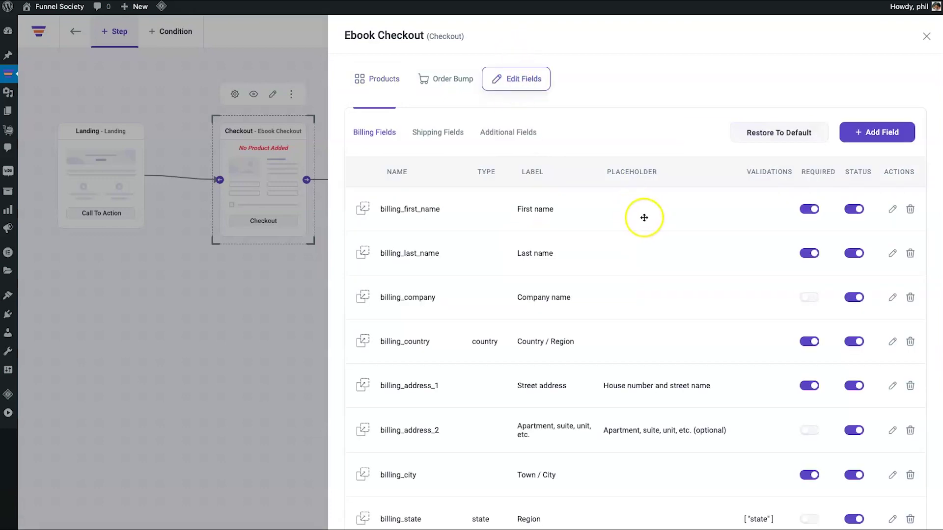
scroll(671, 270, down, 1)
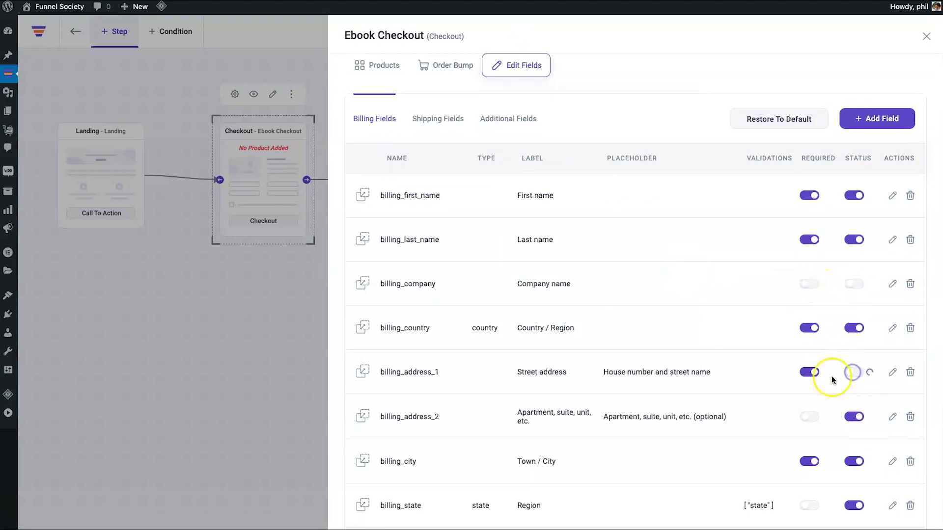
scroll(845, 428, down, 1)
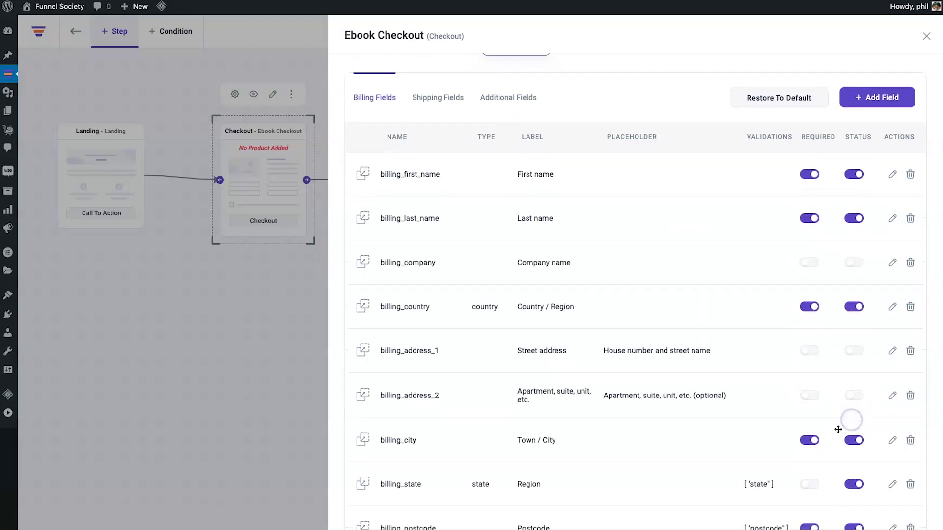
Make the city billing field optional and disable the city, region and postcode fields.
click(809, 441)
click(852, 442)
click(852, 486)
click(854, 525)
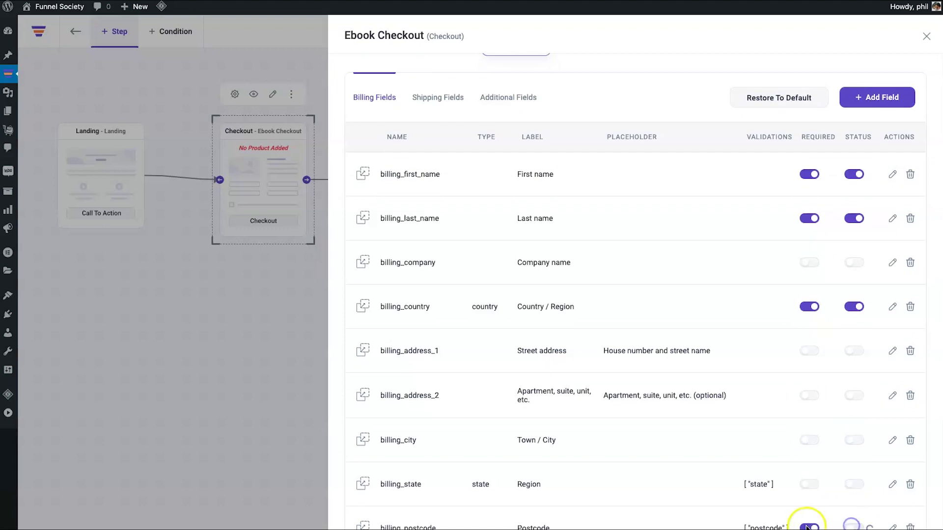
Make the phone billing field optional, disable it, and review the full billing field list.
scroll(709, 359, down, 5)
click(809, 418)
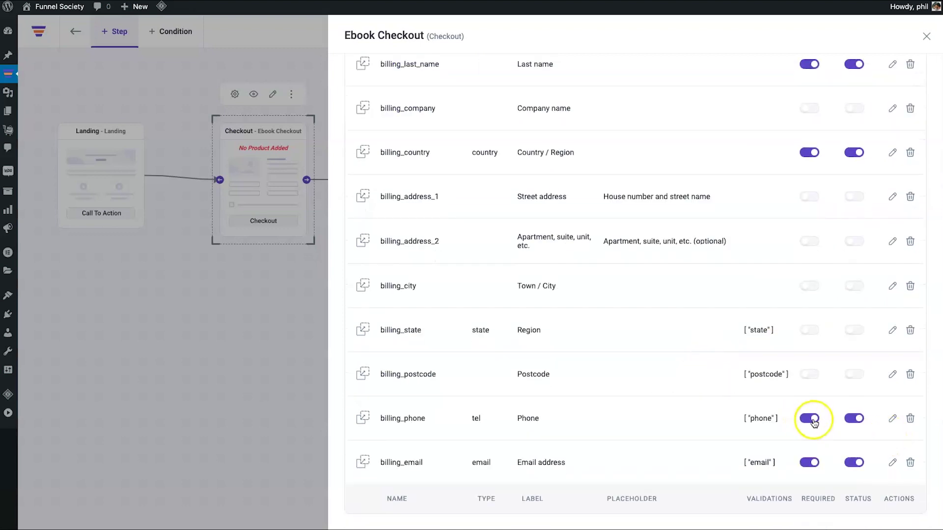
click(808, 462)
click(854, 418)
scroll(707, 361, up, 5)
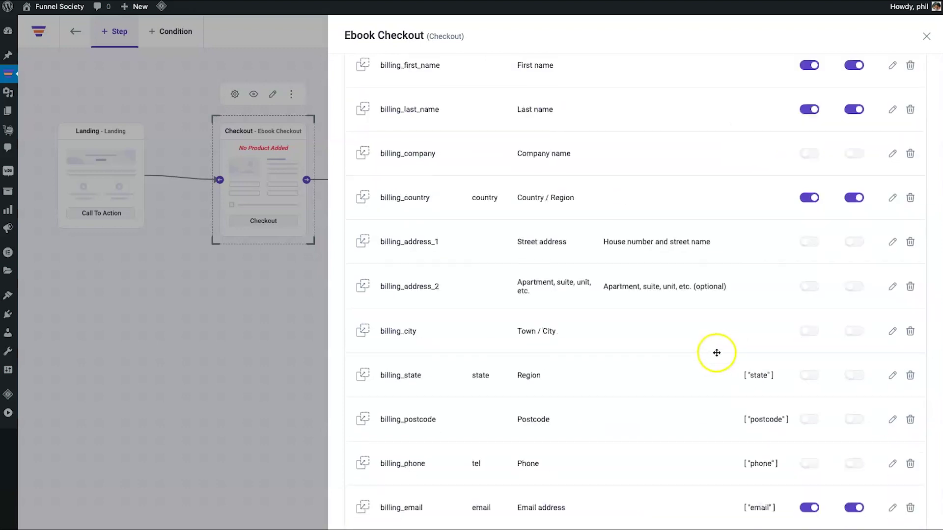
scroll(716, 353, down, 2)
scroll(575, 200, down, 2)
scroll(604, 344, down, 1)
scroll(685, 430, up, 4)
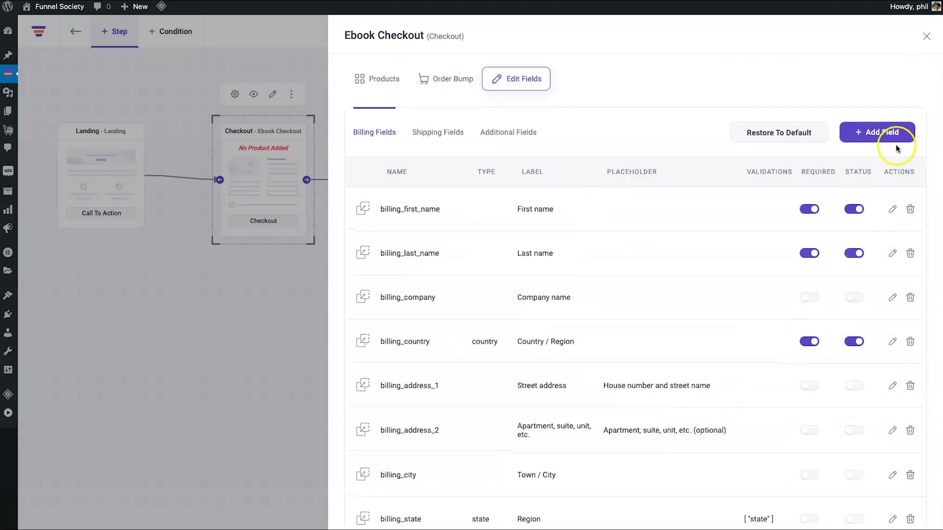
Add Test Product to the checkout's funnel products, save the changes and close the step's settings.
click(410, 87)
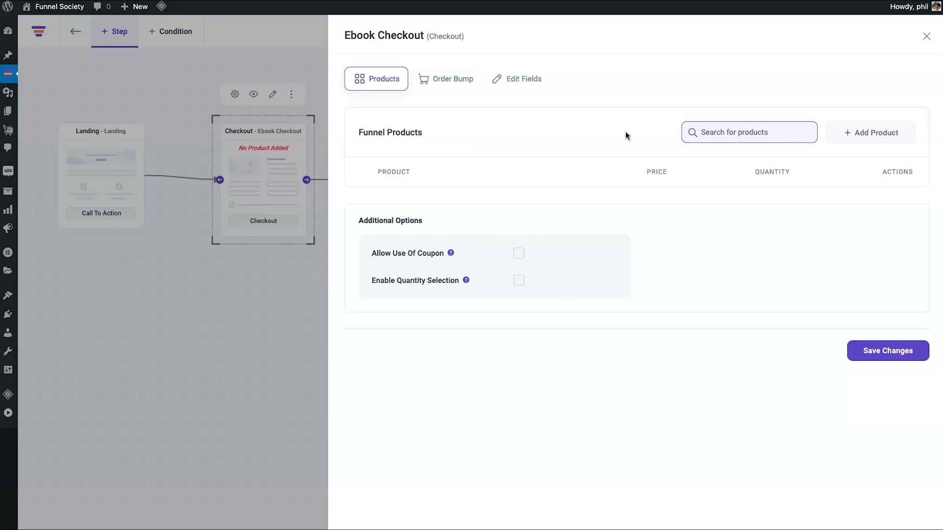
mouse_move(74, 231)
click(772, 132)
text(test)
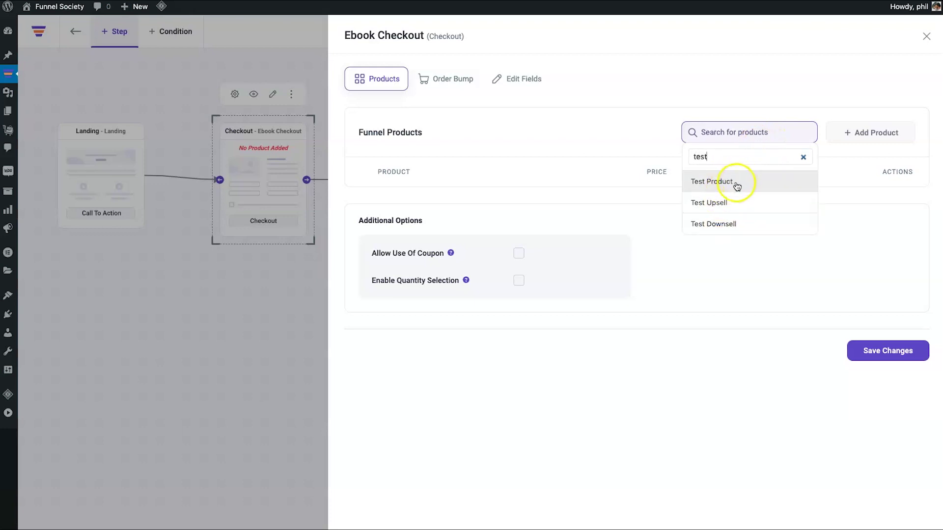
click(737, 186)
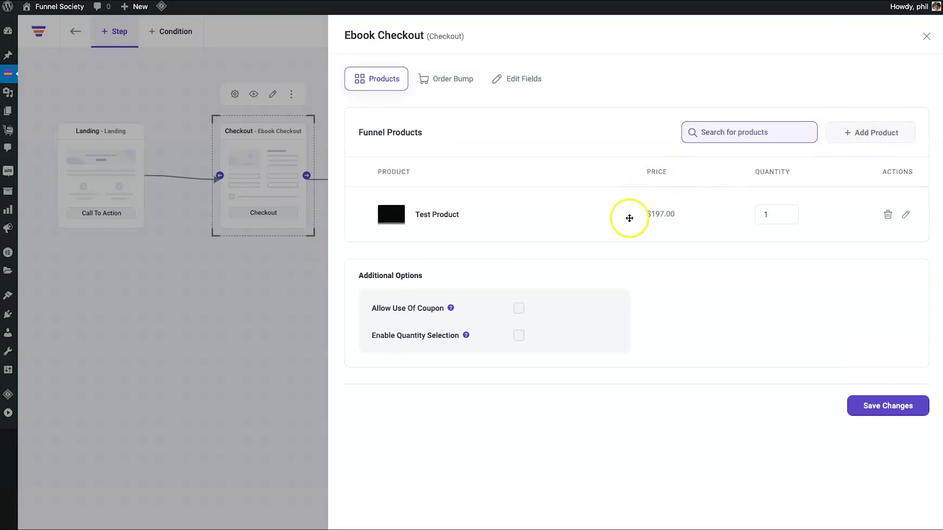
click(669, 211)
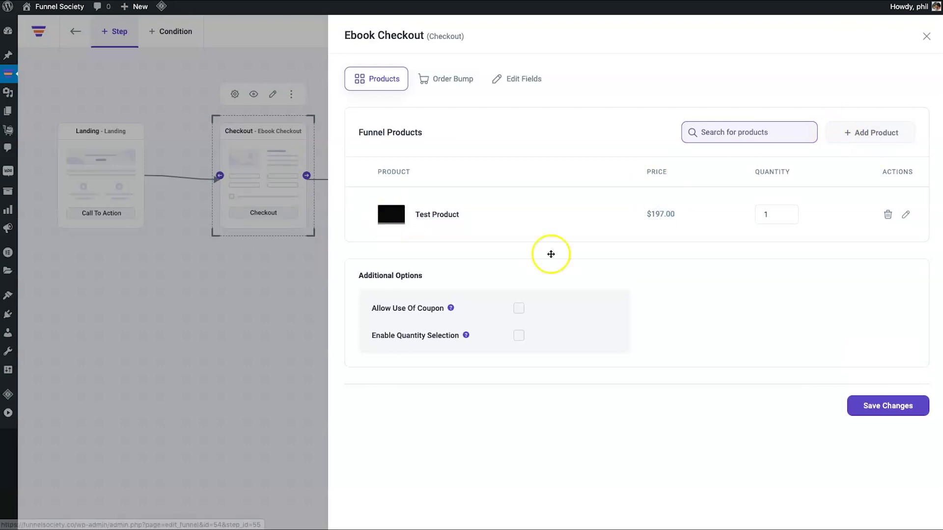
click(867, 404)
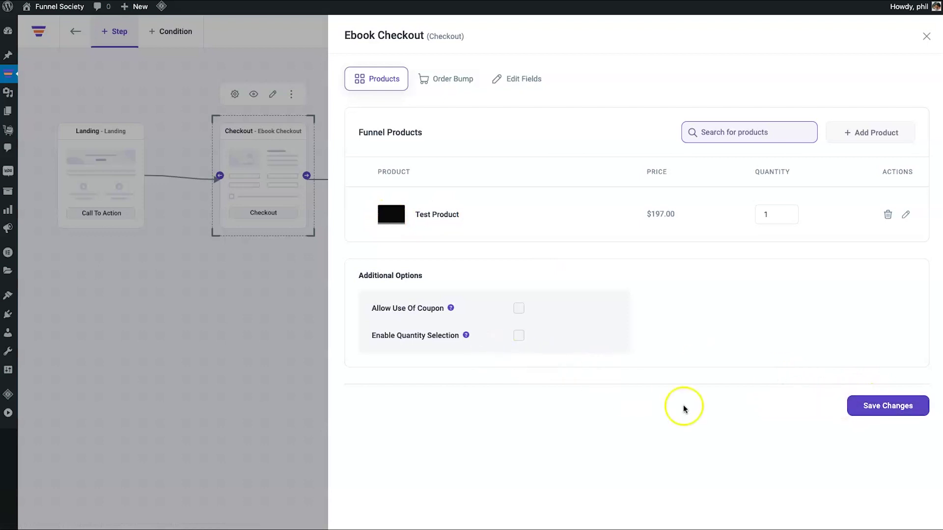
click(284, 313)
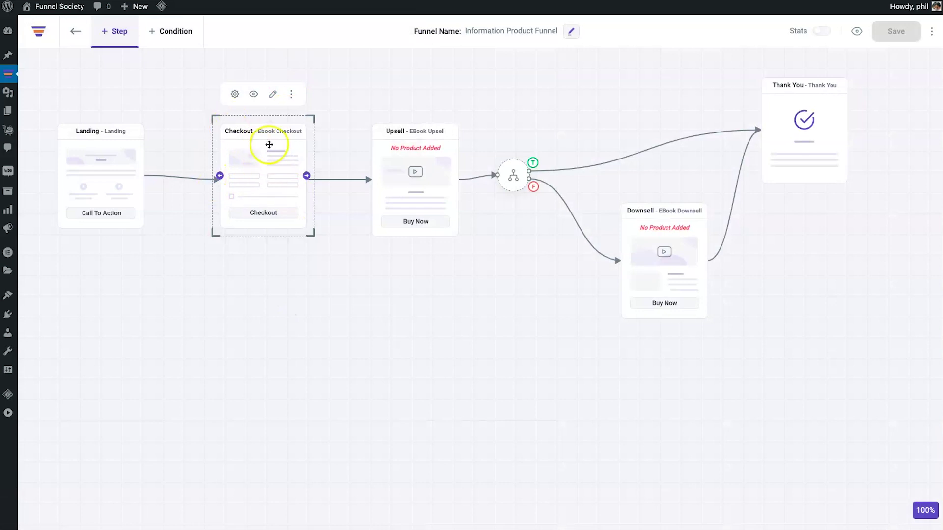
Open the Ebook Checkout page in Elementor, examine the Checkout widget's layout and order bump settings, and return to the funnel canvas.
click(272, 94)
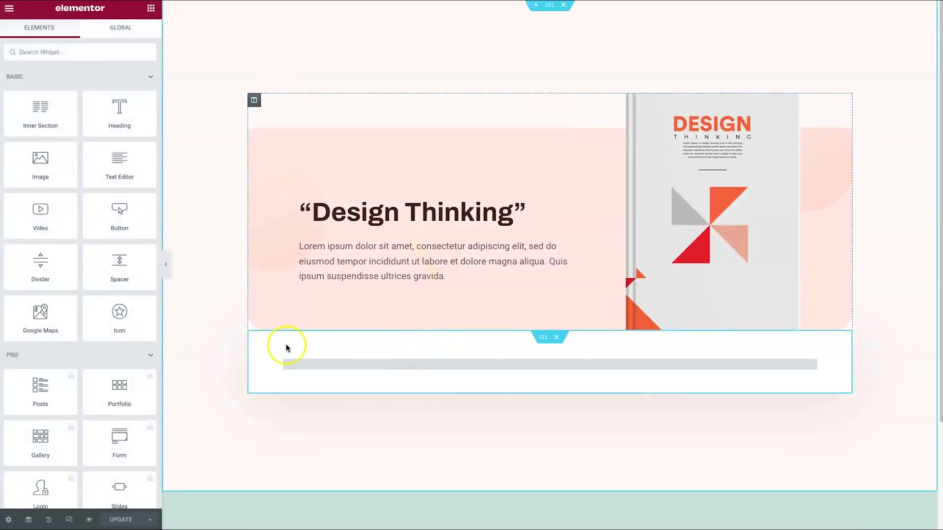
scroll(259, 316, down, 3)
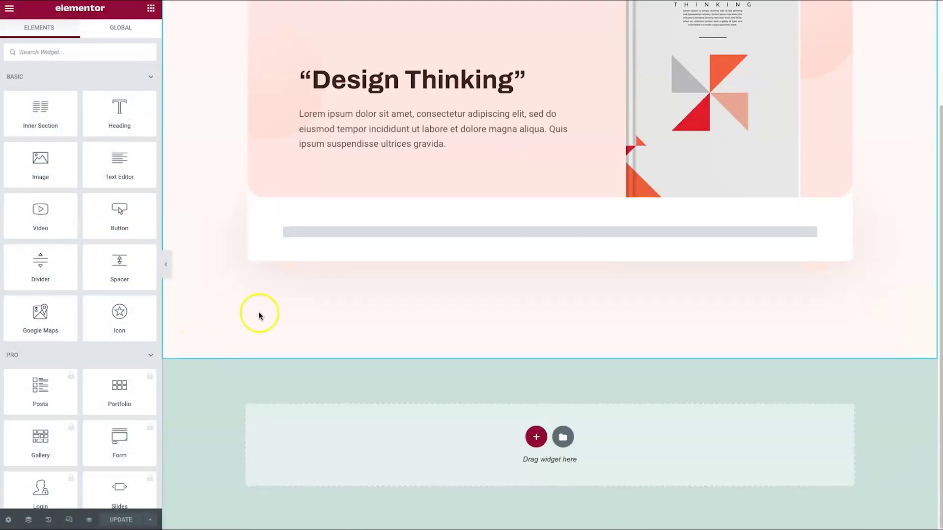
click(505, 234)
scroll(332, 211, up, 3)
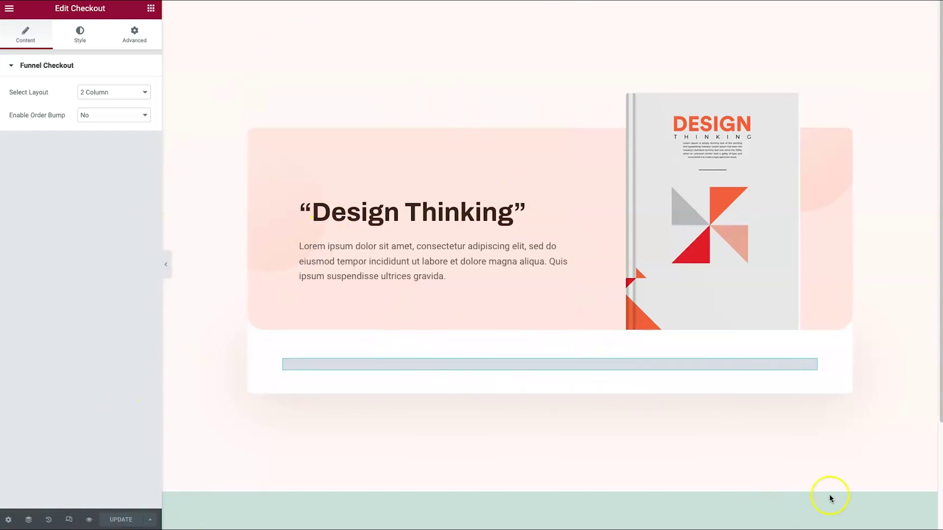
right_click(93, 520)
click(386, 467)
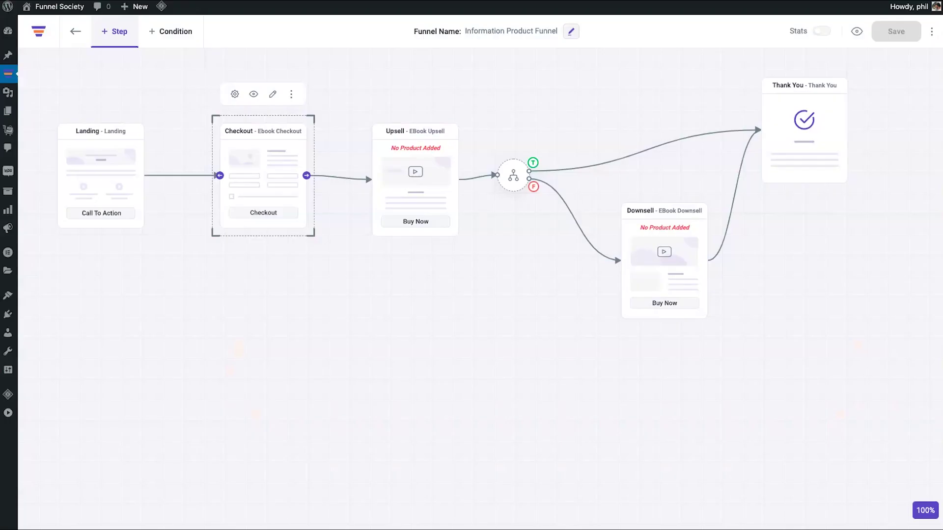
Preview the Ebook Checkout page and examine its billing fields, order summary and payment section.
click(252, 94)
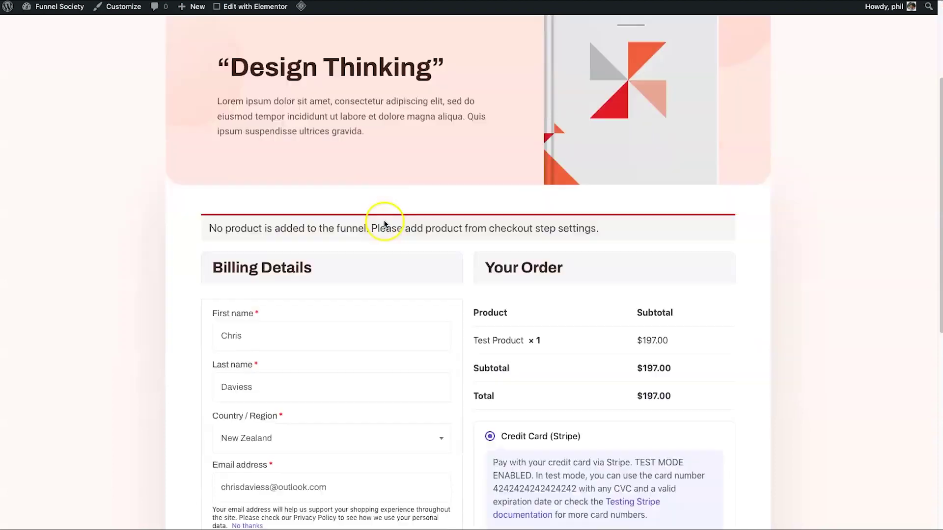
scroll(385, 224, down, 4)
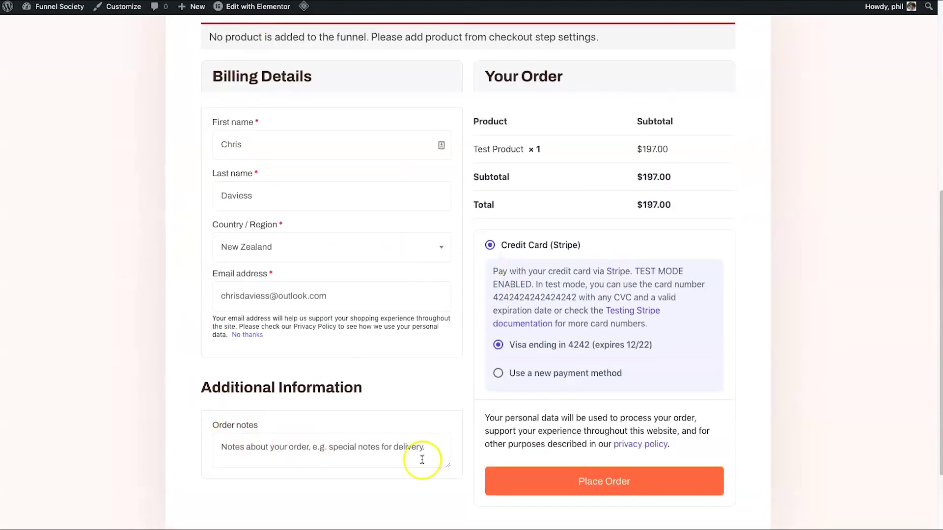
scroll(653, 347, up, 2)
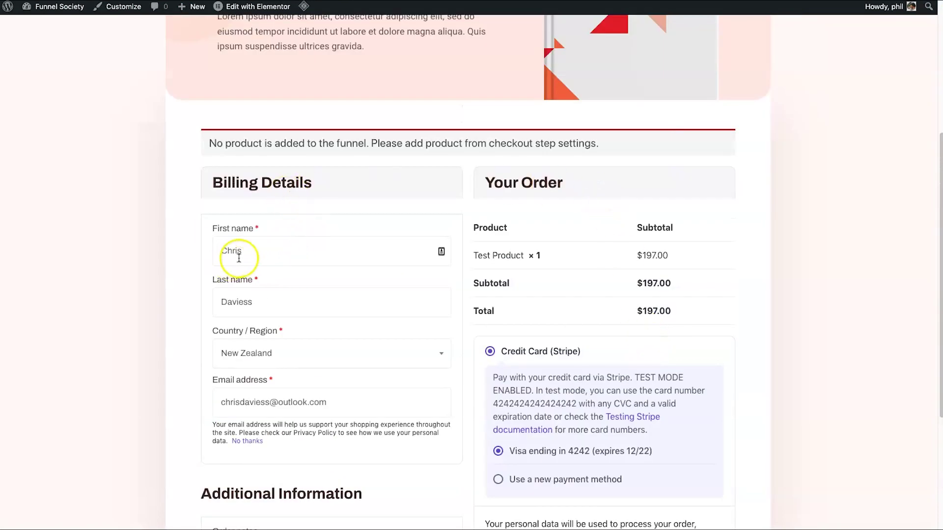
click(257, 248)
click(242, 278)
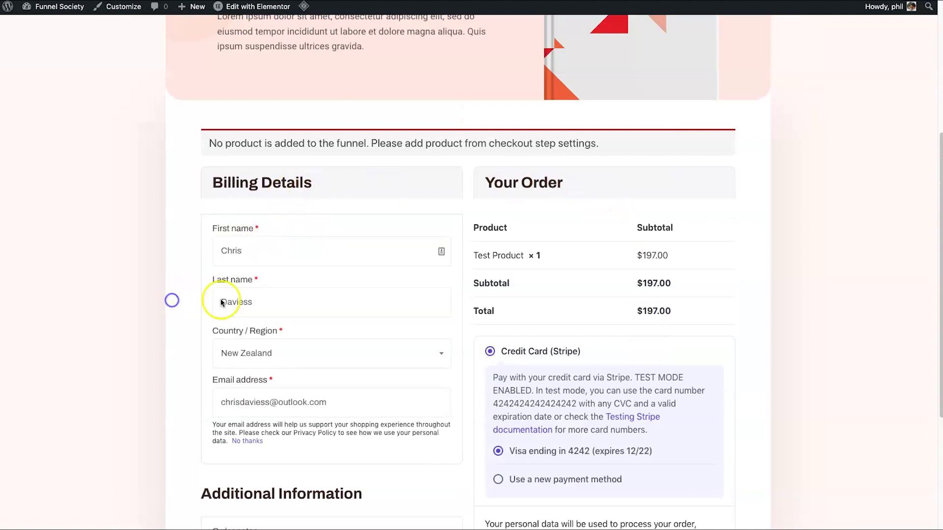
scroll(206, 403, down, 2)
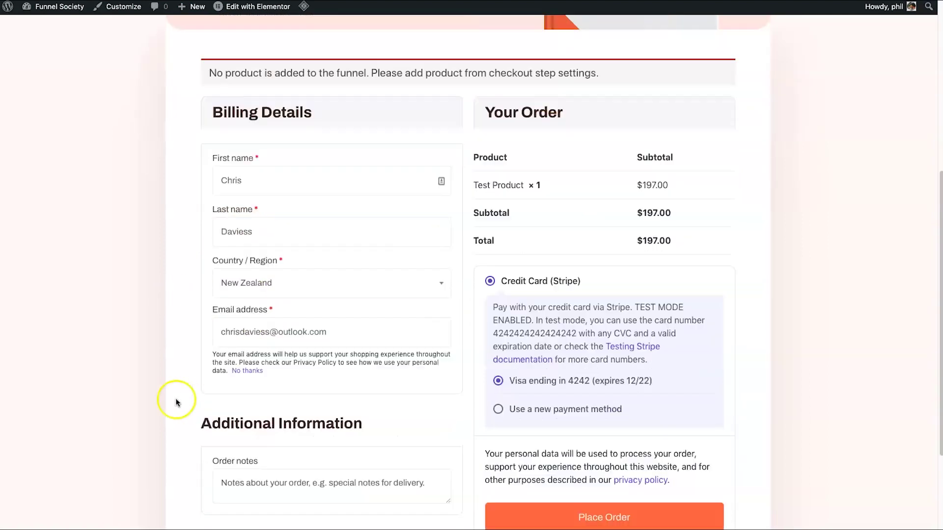
scroll(175, 402, down, 2)
scroll(744, 414, up, 3)
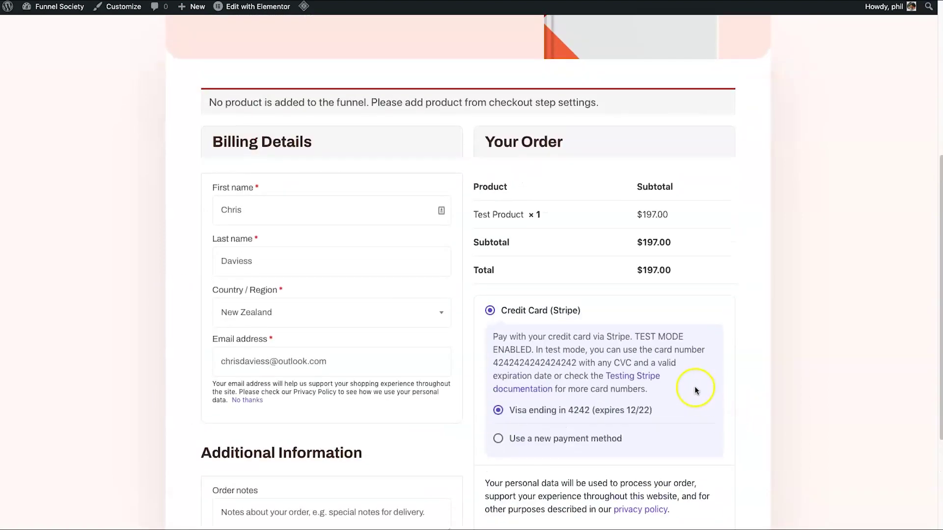
Examine the order summary on the previewed Ebook Checkout page and return to the funnel canvas.
scroll(678, 413, down, 2)
drag(483, 143, 667, 142)
click(657, 227)
scroll(673, 450, up, 8)
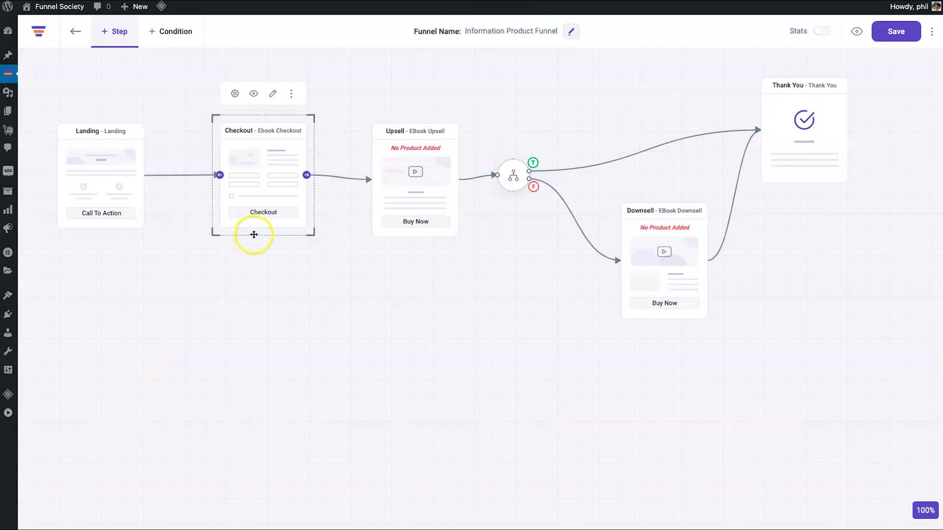
Open the EBook Upsell step's settings and examine the Flat Amount discount options, leaving the discount type at Original.
click(399, 159)
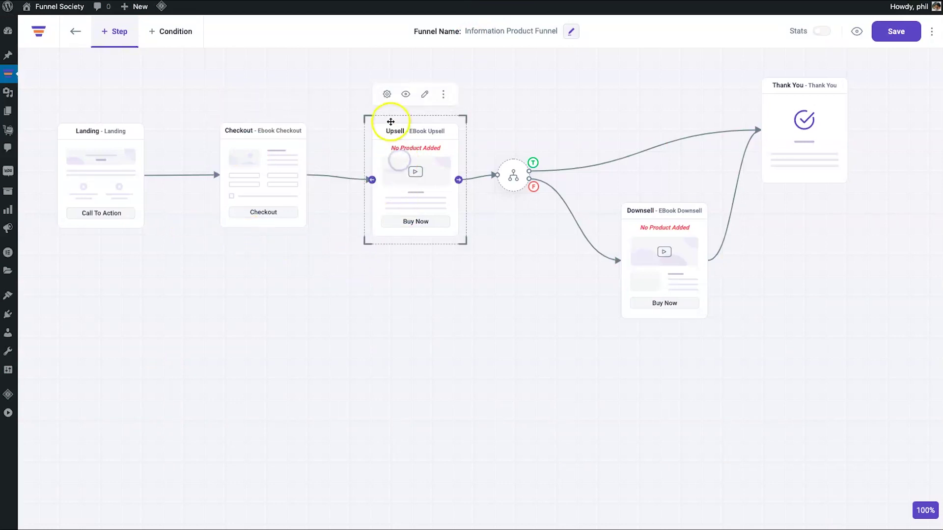
click(390, 95)
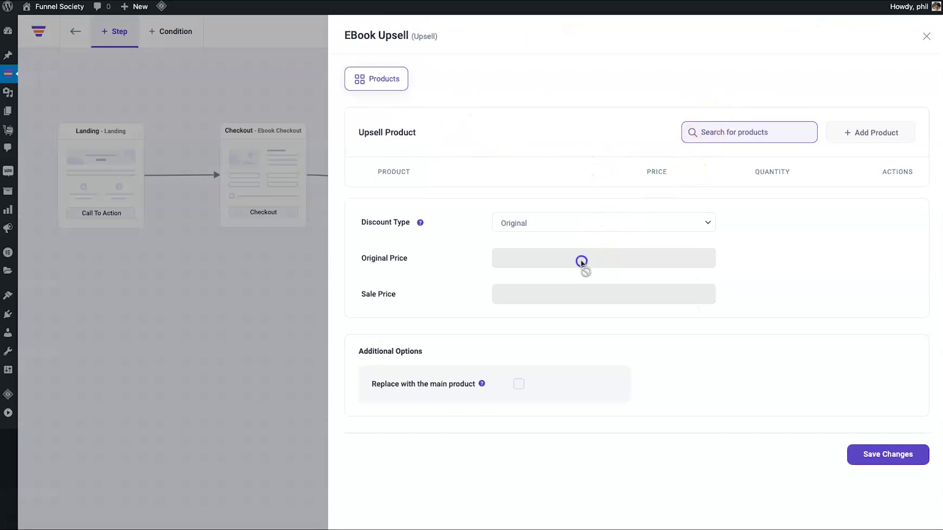
click(569, 217)
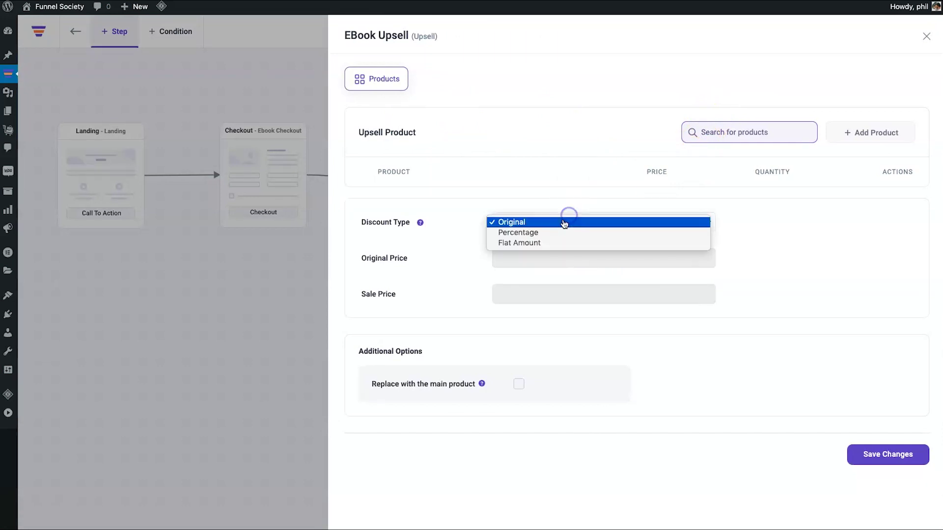
click(539, 242)
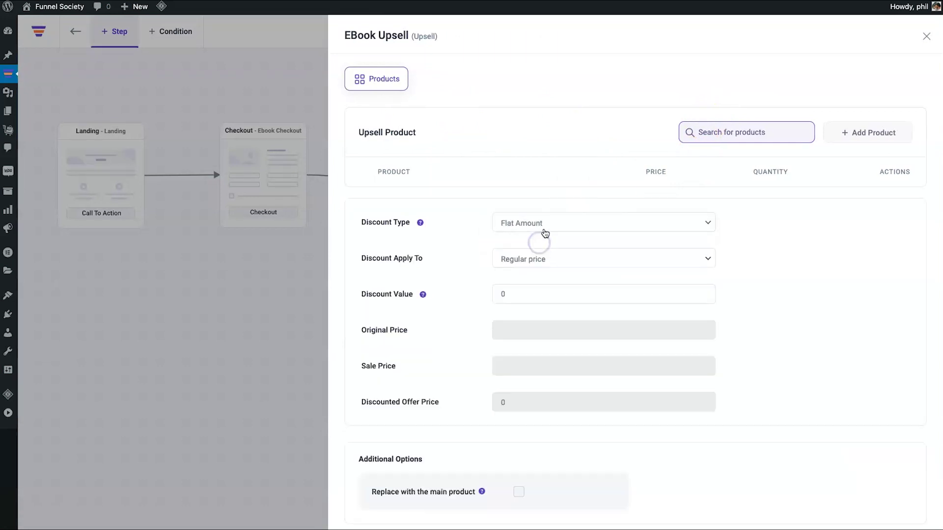
click(538, 258)
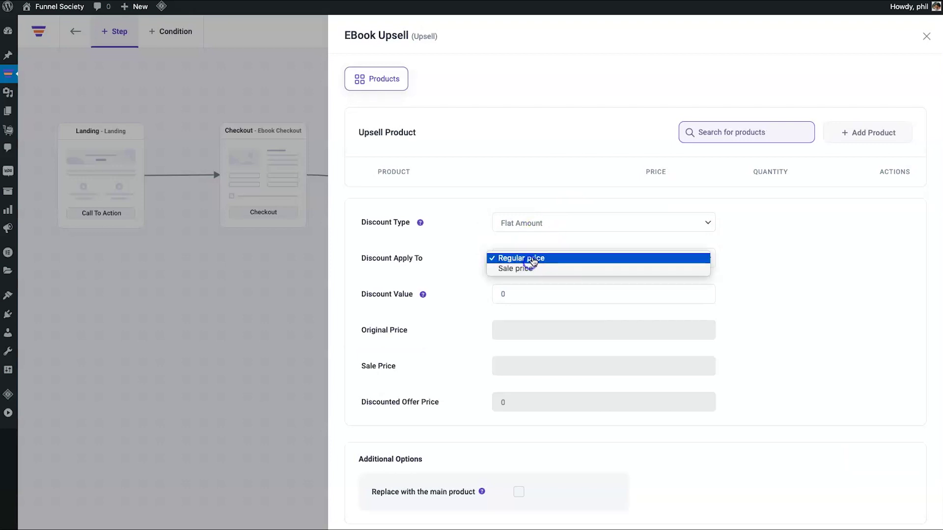
click(541, 223)
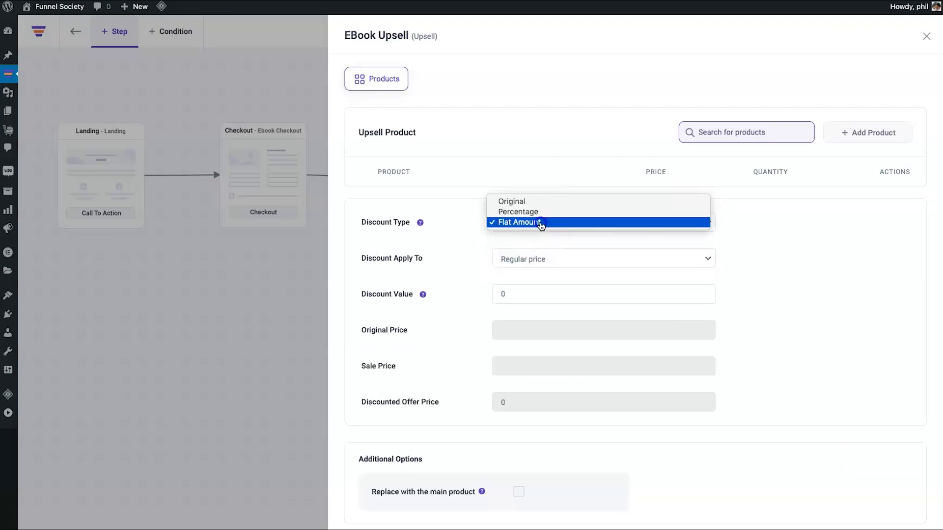
click(545, 202)
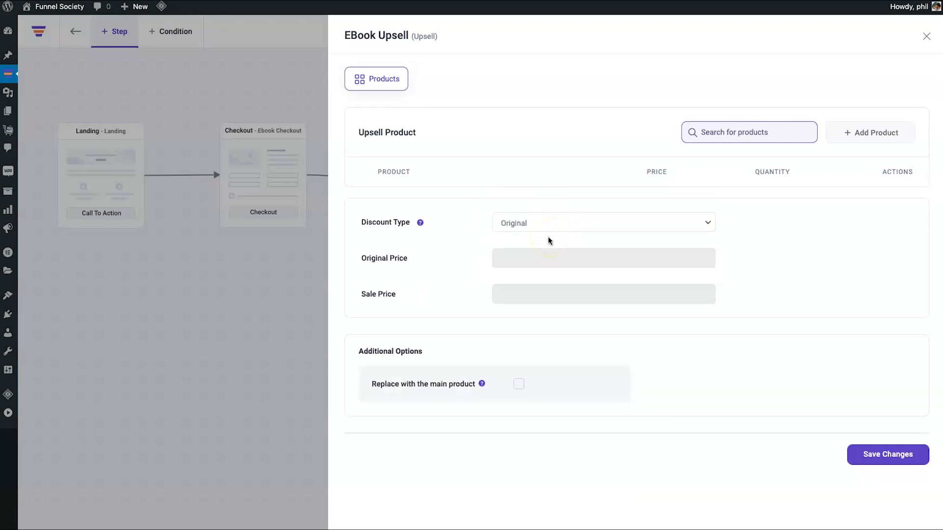
Add Test Upsell as the upsell product, save the changes and close the step's settings.
click(714, 130)
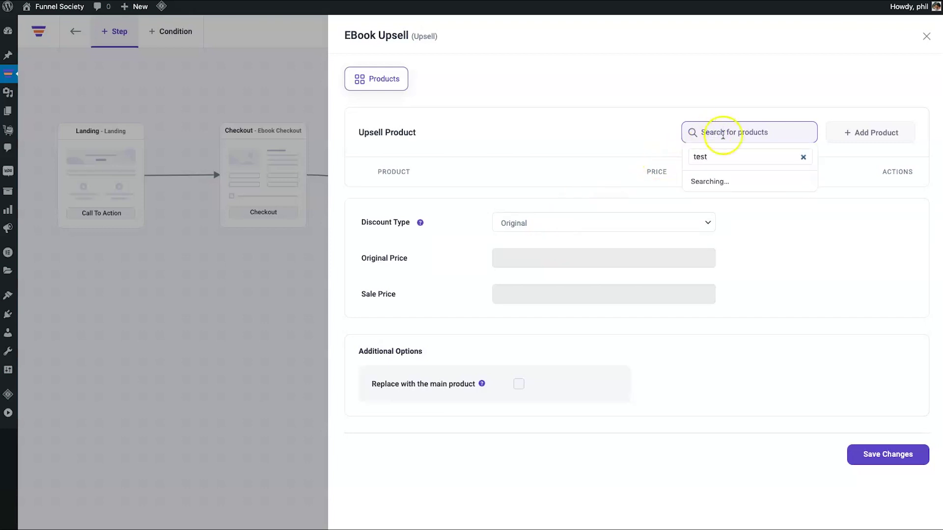
click(752, 196)
click(858, 137)
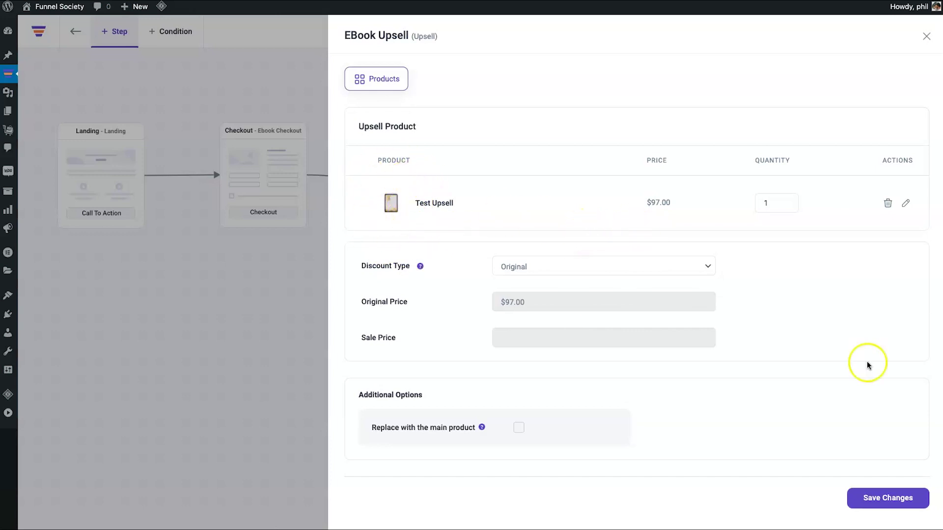
click(886, 501)
click(411, 429)
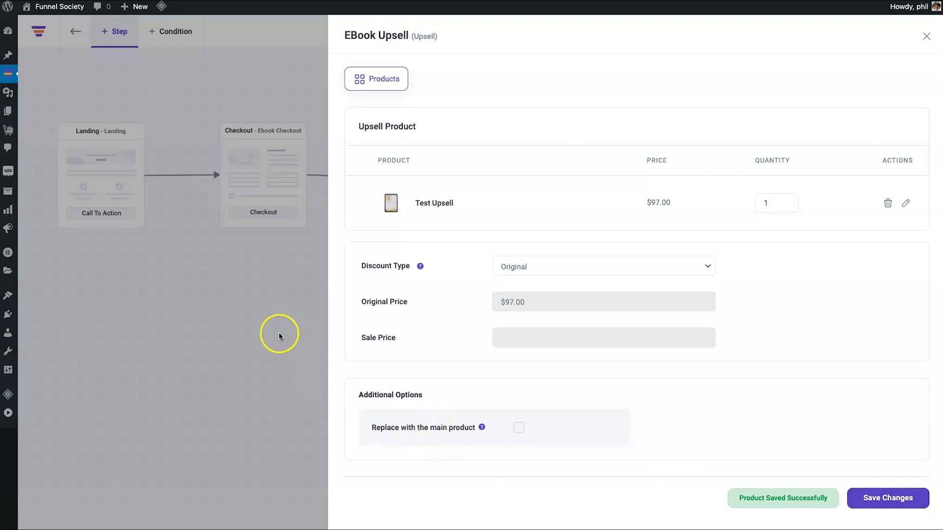
click(295, 320)
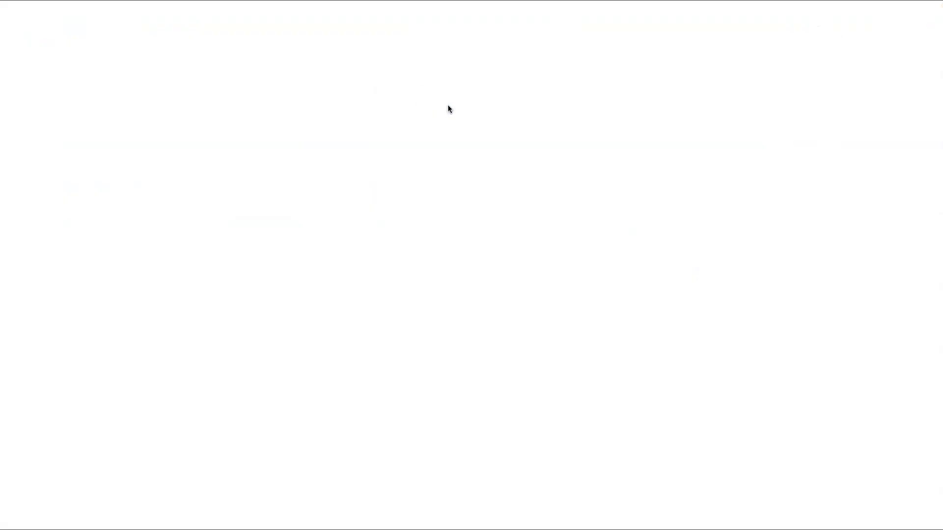
Open the EBook Upsell page in Elementor, examine its offer and order buttons, and return to the funnel canvas.
click(688, 223)
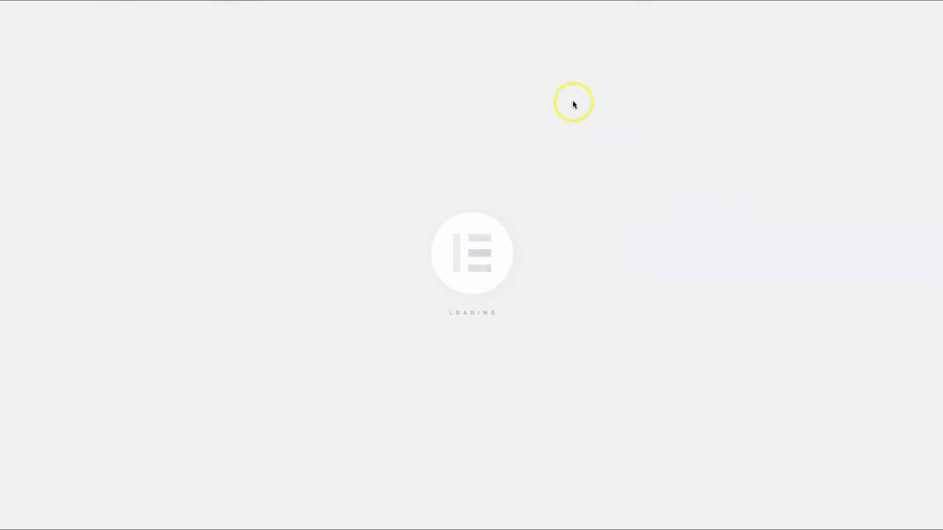
scroll(301, 268, down, 4)
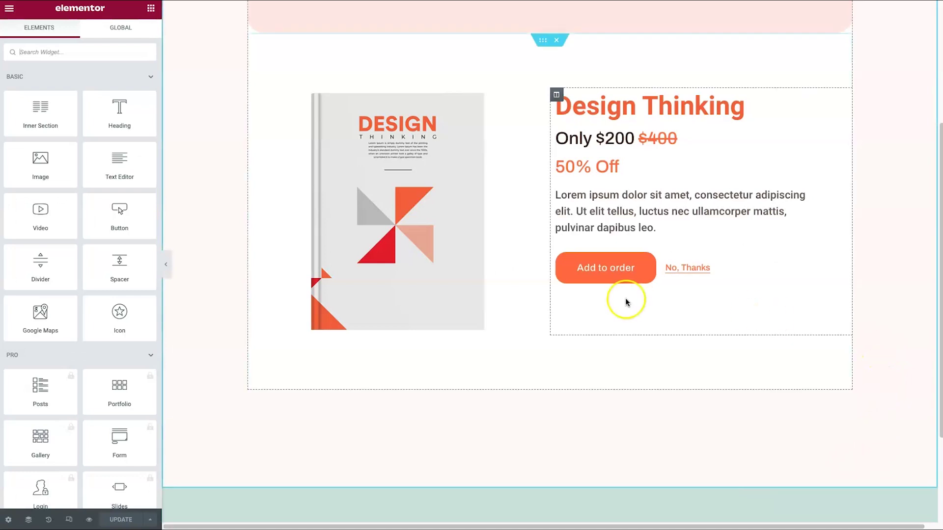
scroll(628, 301, up, 4)
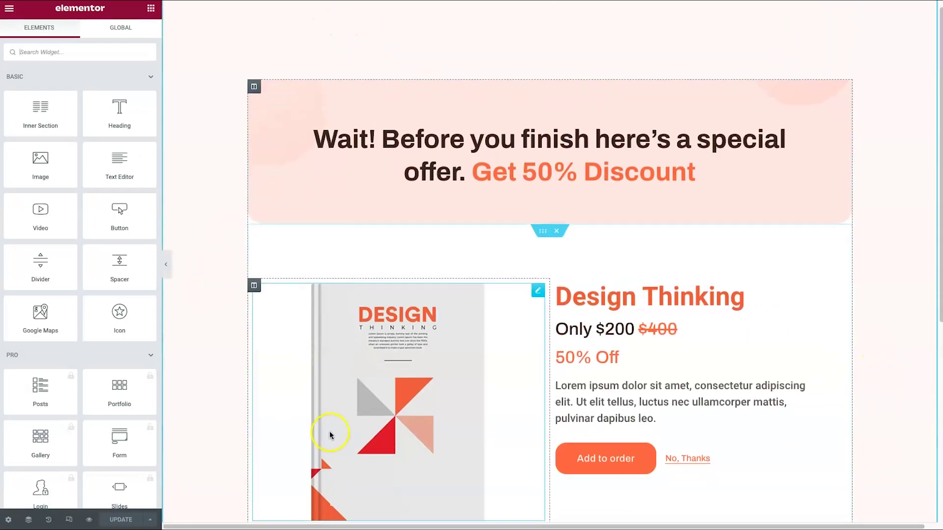
scroll(410, 380, down, 2)
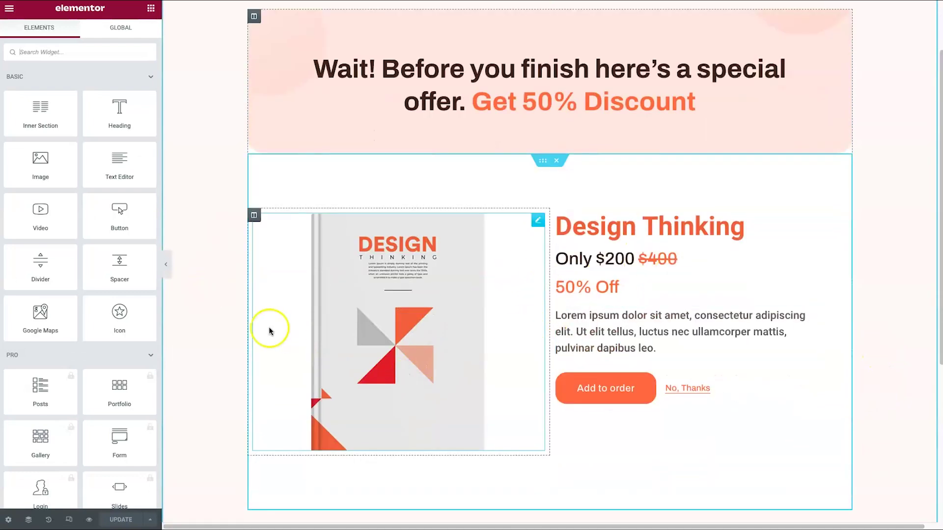
click(10, 11)
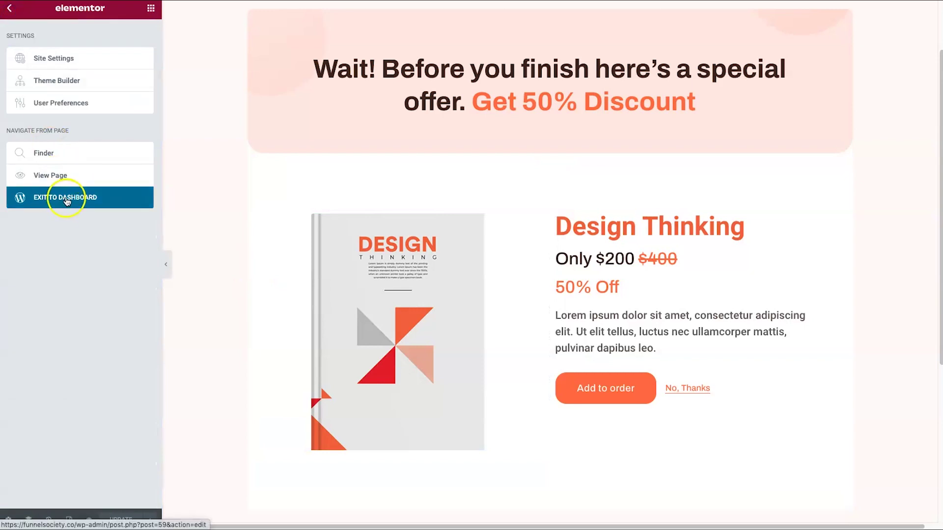
click(232, 169)
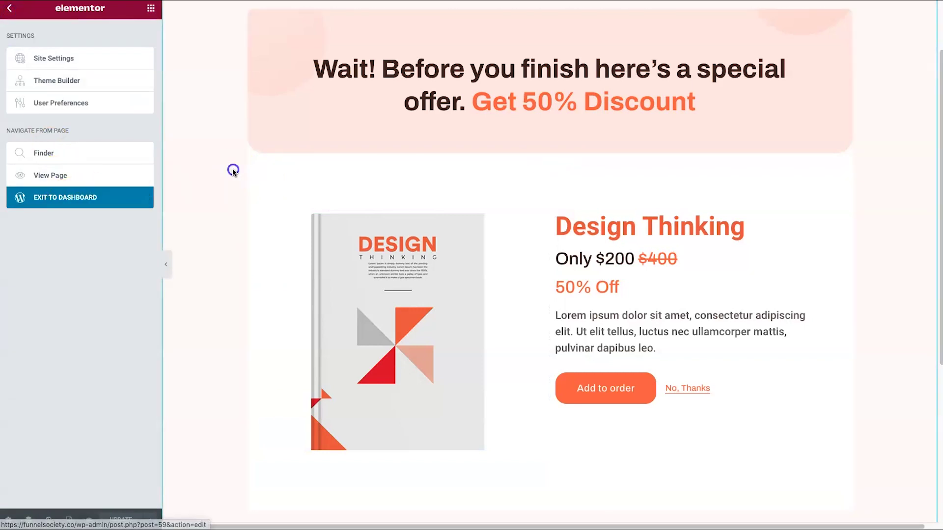
click(66, 197)
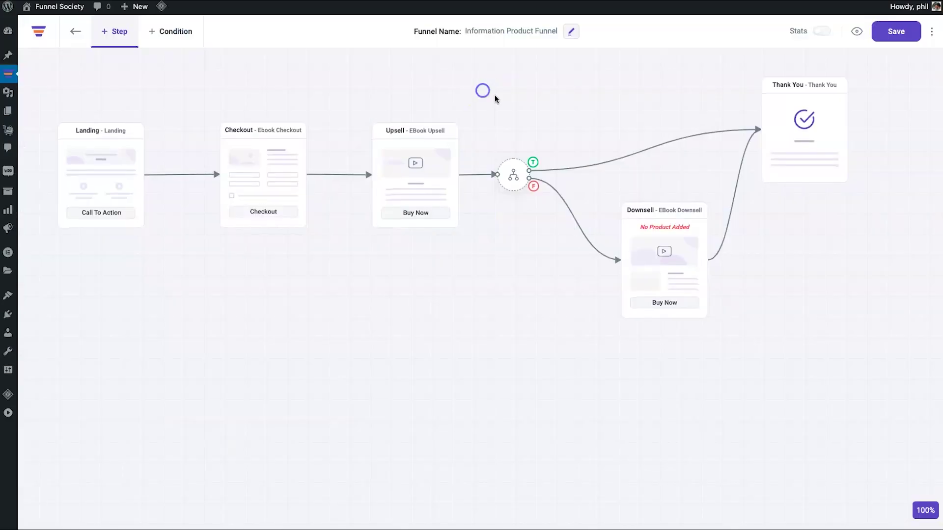
Set the condition after the upsell to Upsell Is Accepted, save it and close the condition settings.
click(512, 171)
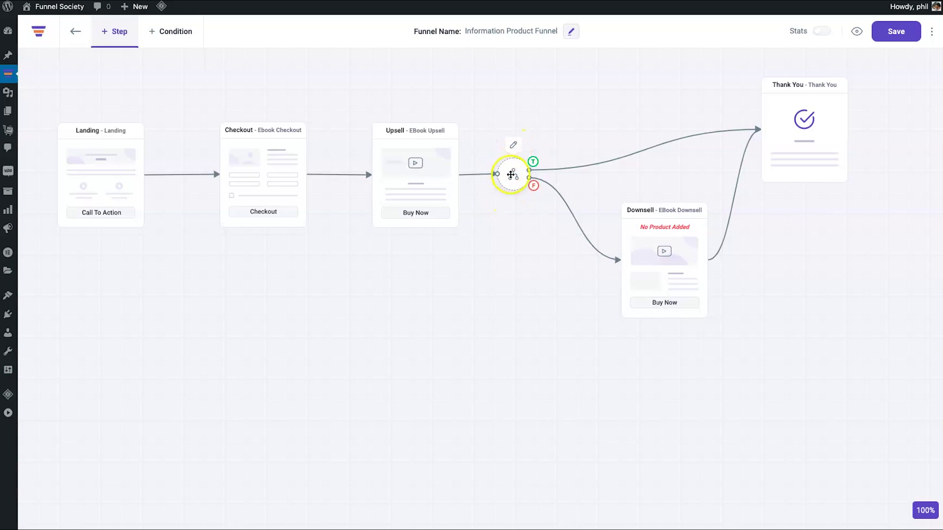
click(514, 147)
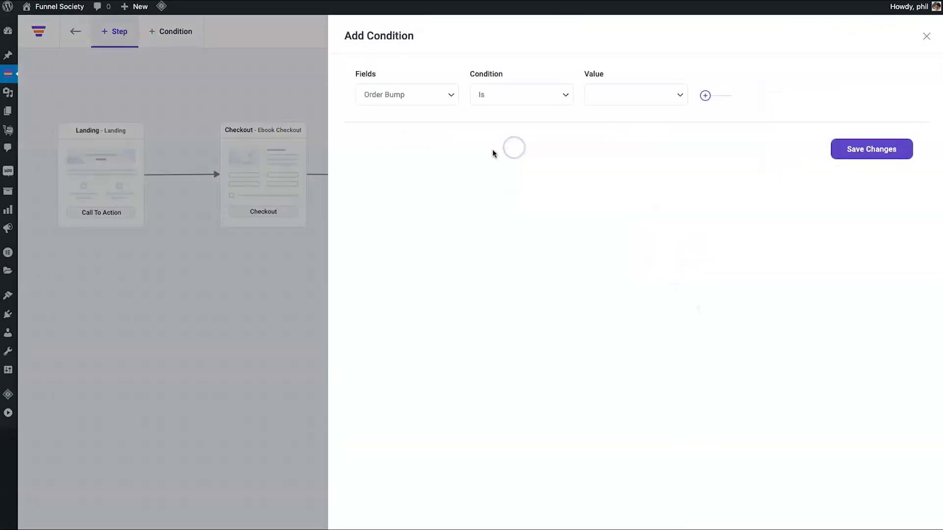
click(434, 36)
click(422, 105)
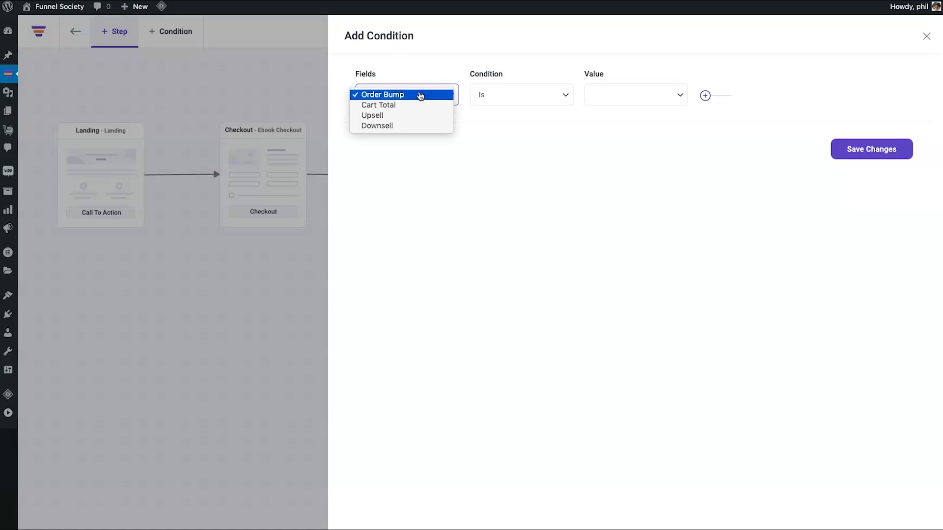
click(403, 106)
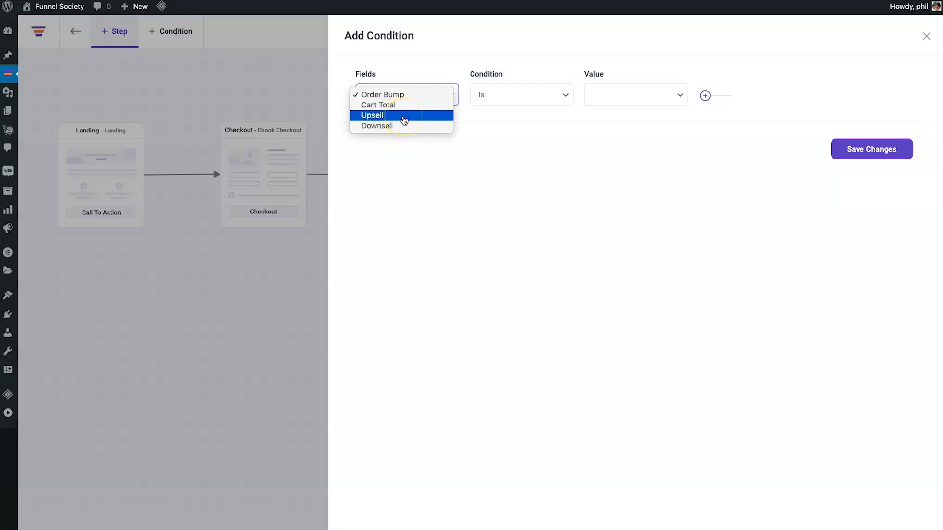
click(404, 115)
click(532, 98)
click(618, 99)
click(620, 96)
click(841, 150)
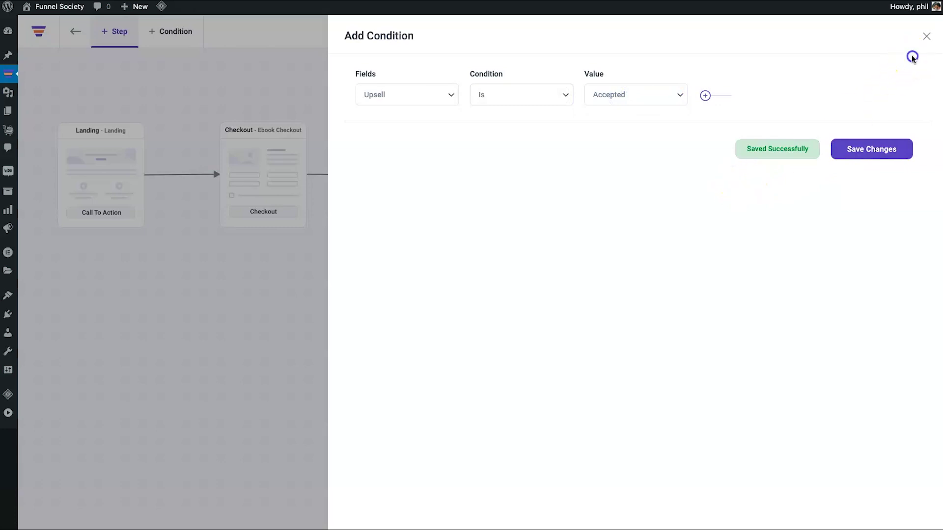
click(925, 36)
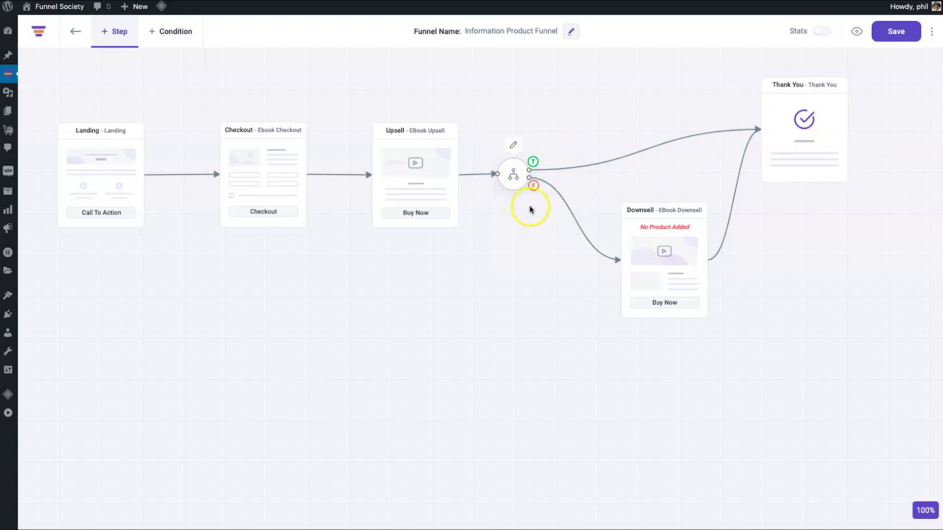
Add Test Downsell as the EBook Downsell step's product, save the changes and close the settings.
click(665, 260)
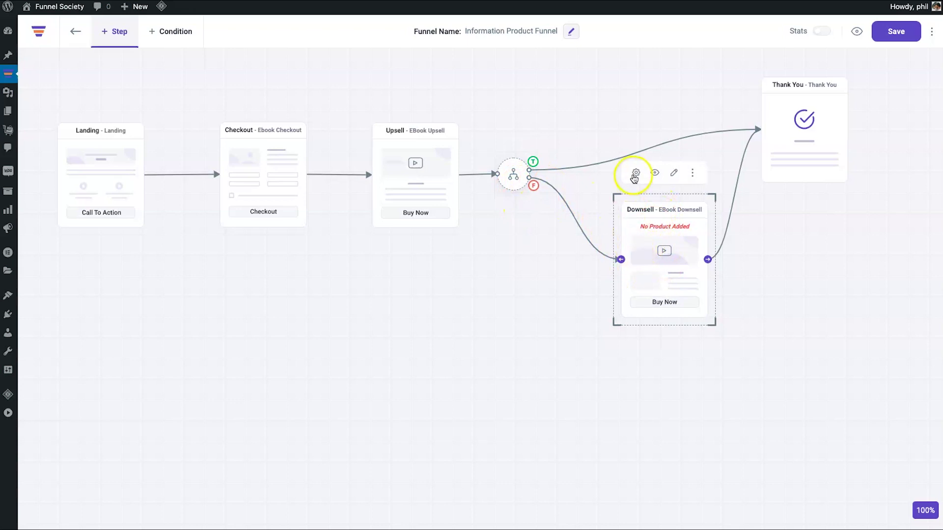
click(636, 173)
click(726, 133)
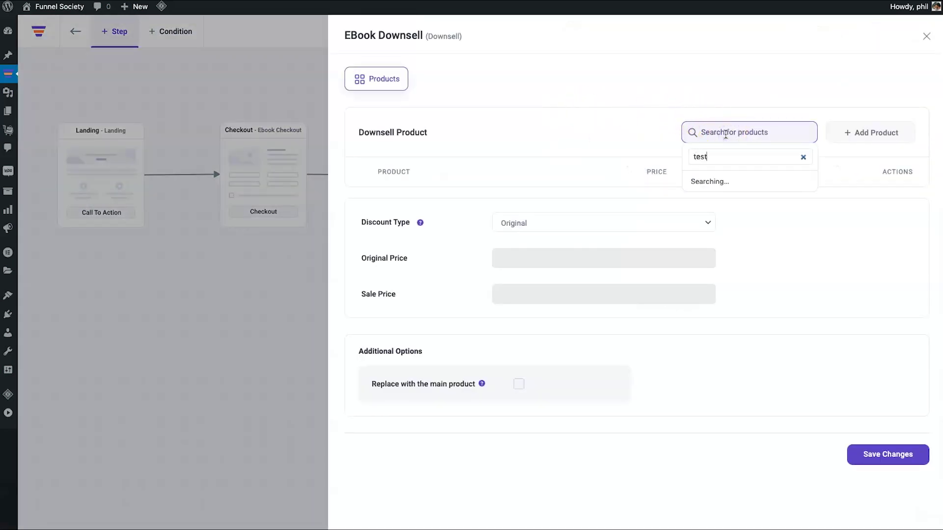
click(719, 224)
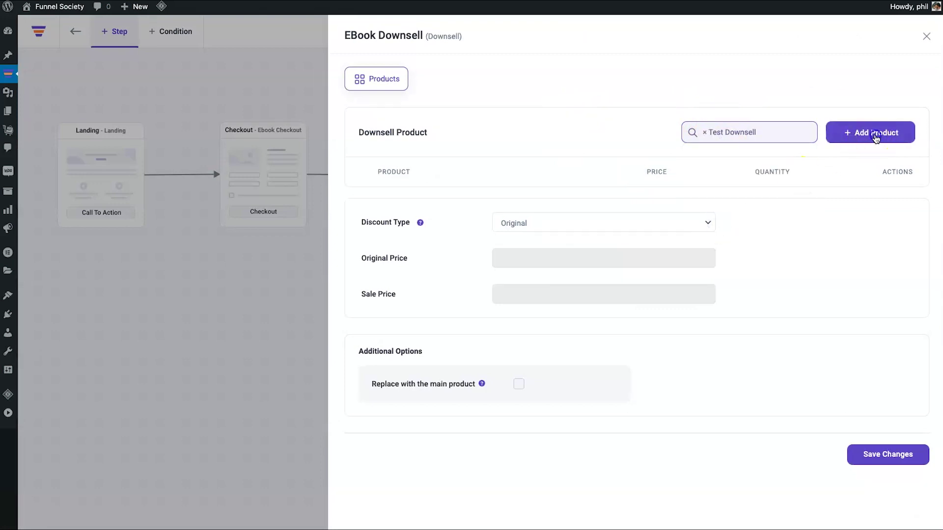
click(877, 137)
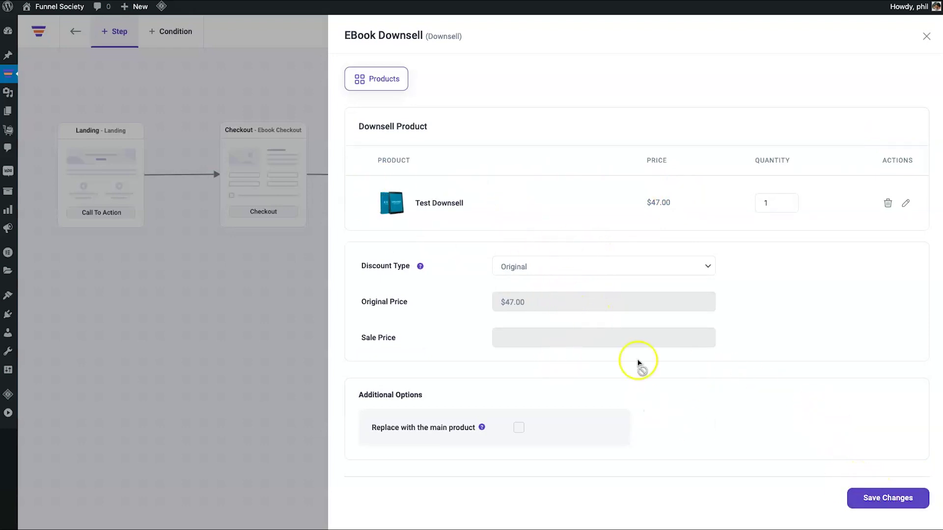
click(878, 499)
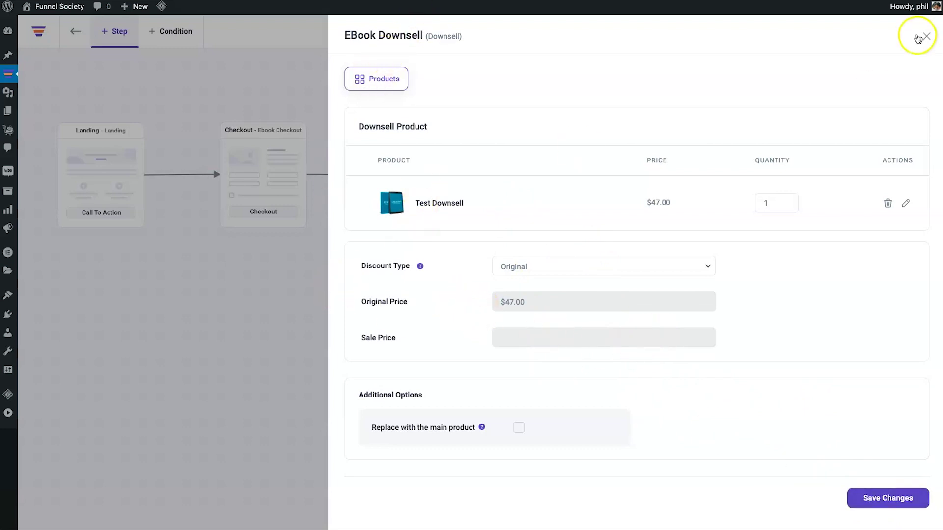
click(226, 289)
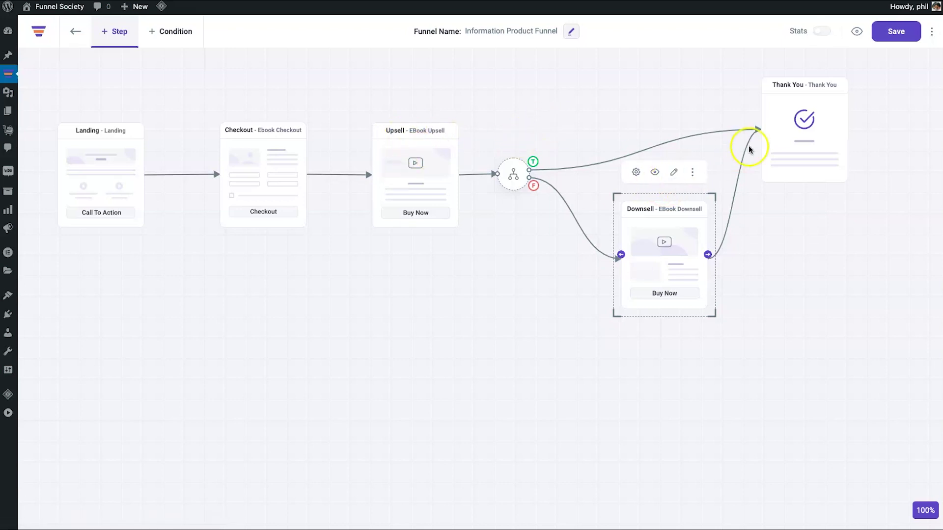
Save the Thank You step's settings with order overview, order details, billing details and shipping details enabled.
click(816, 141)
drag(910, 198, 924, 284)
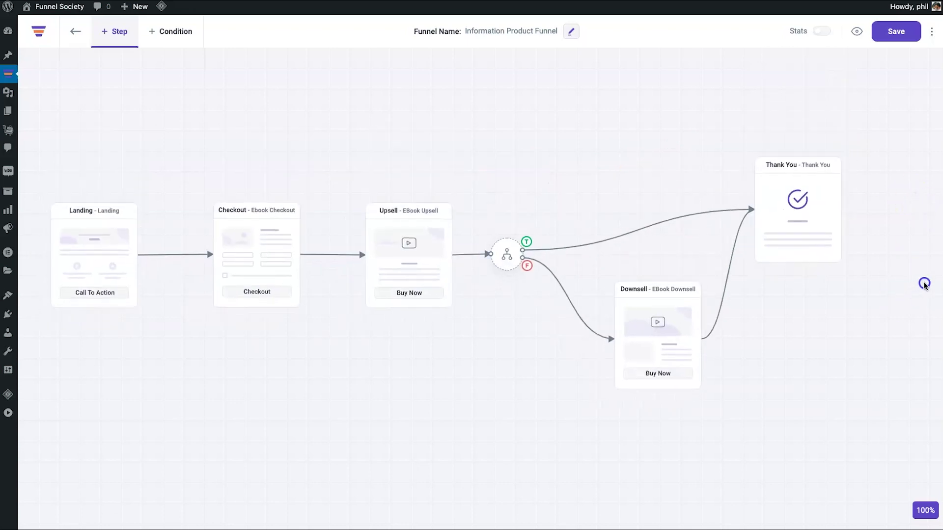
click(802, 194)
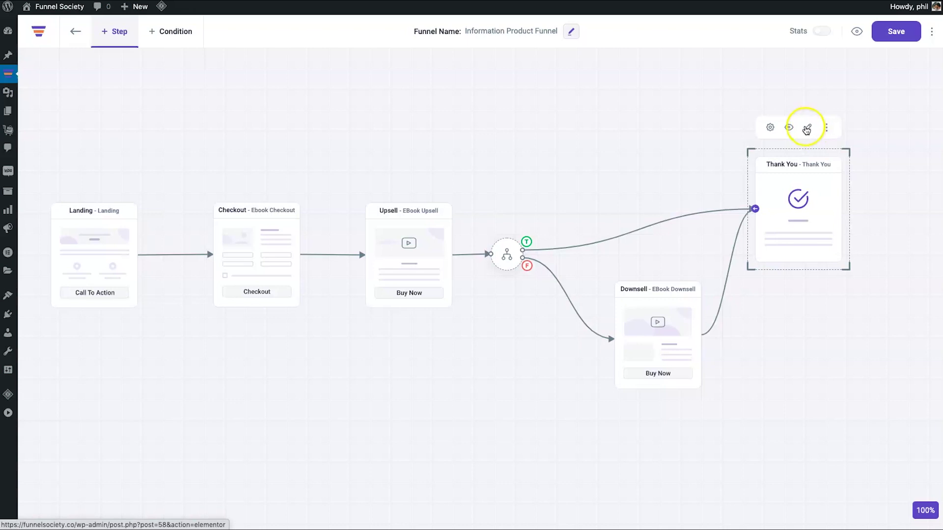
click(772, 129)
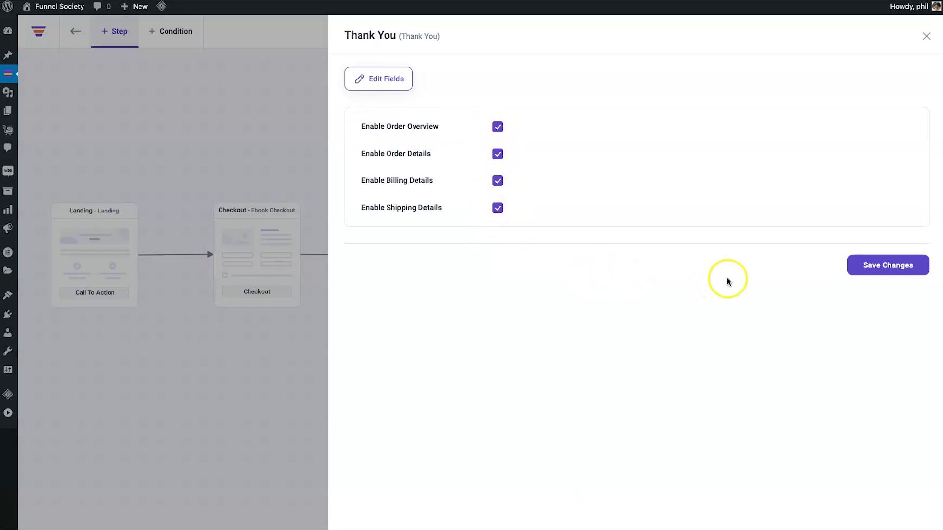
click(885, 265)
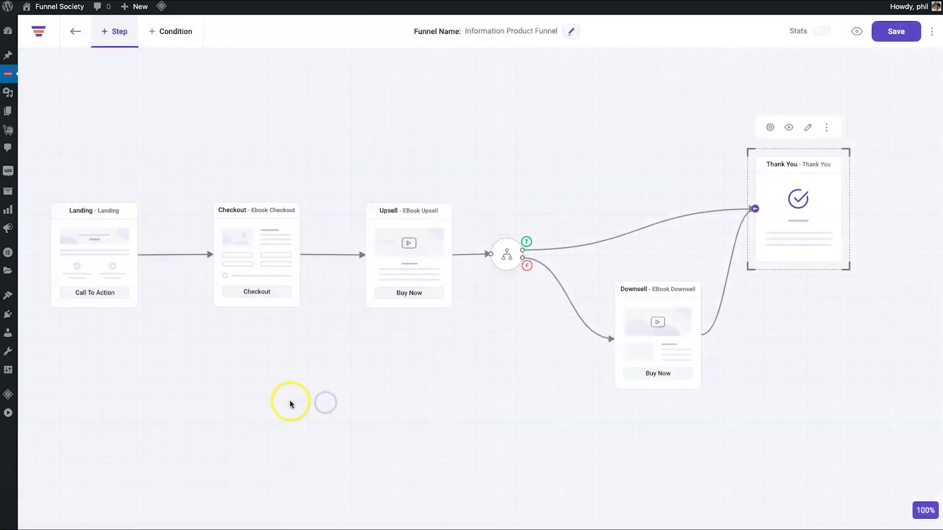
Save the funnel and check the stats shown for each funnel step.
drag(294, 403, 351, 395)
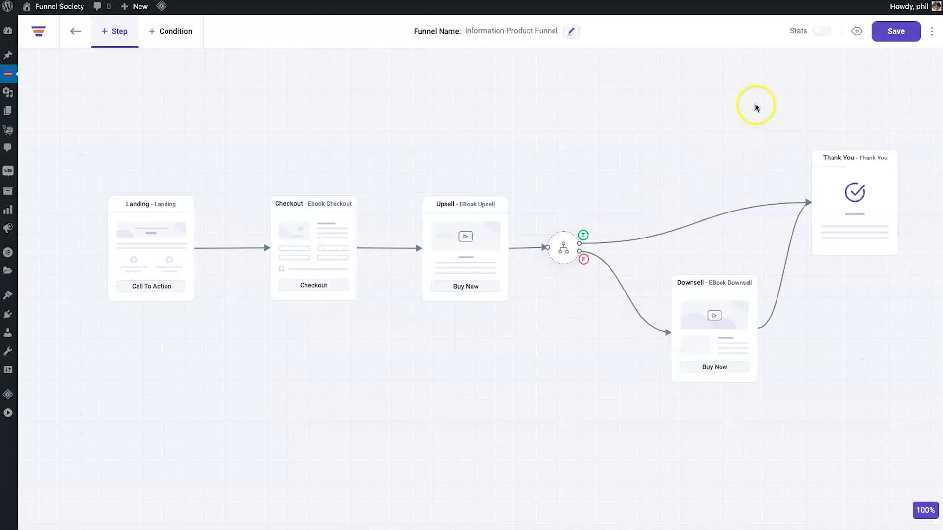
click(892, 33)
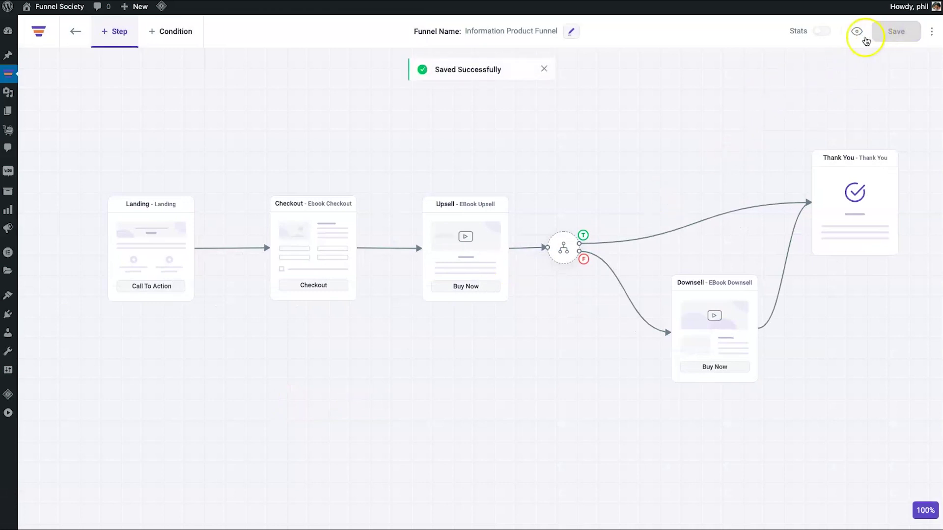
click(824, 33)
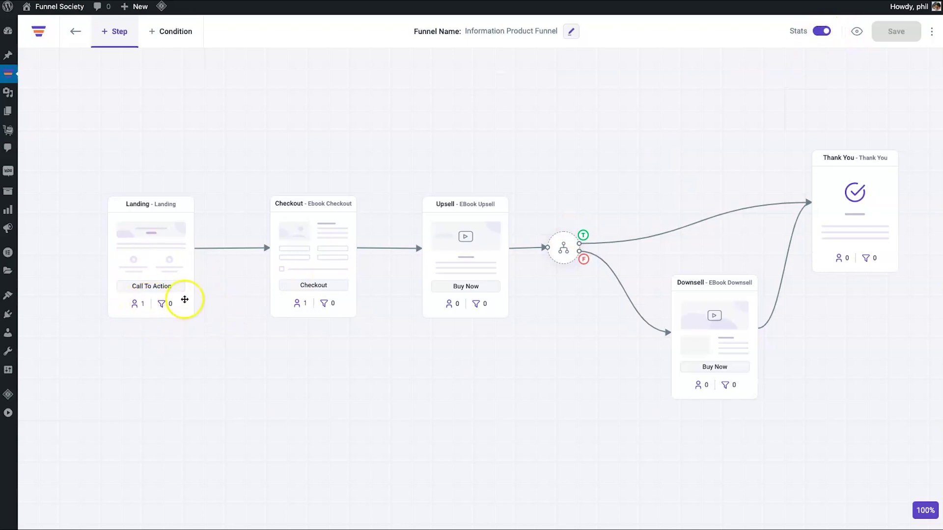
click(824, 35)
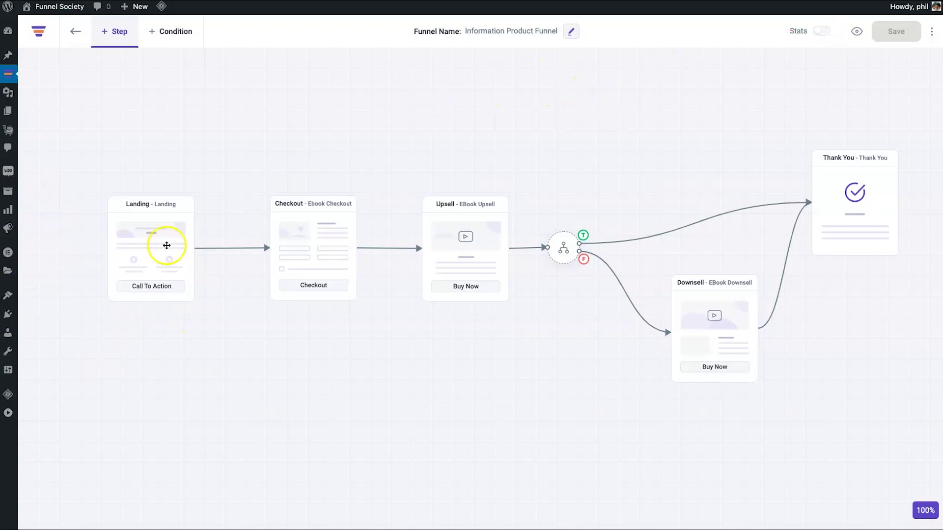
Preview the Landing step's live page and examine its content from start to end.
click(152, 246)
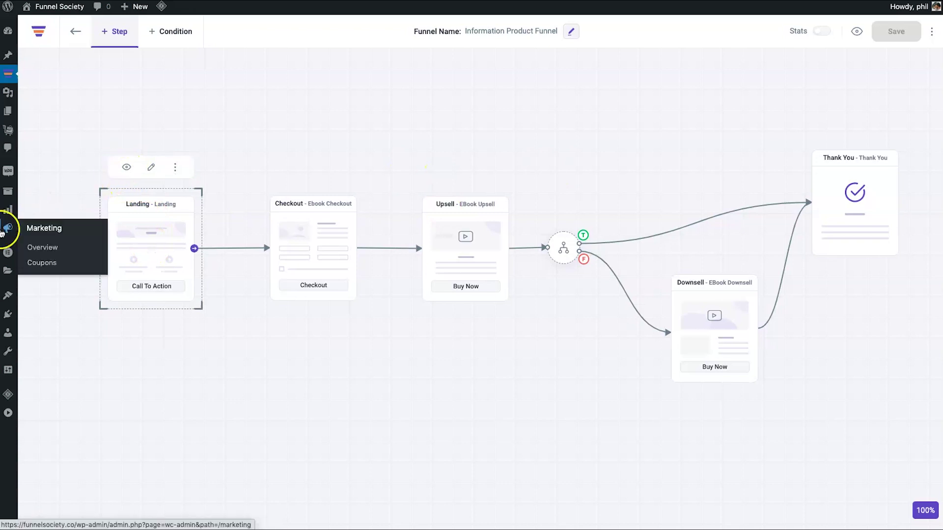
click(129, 167)
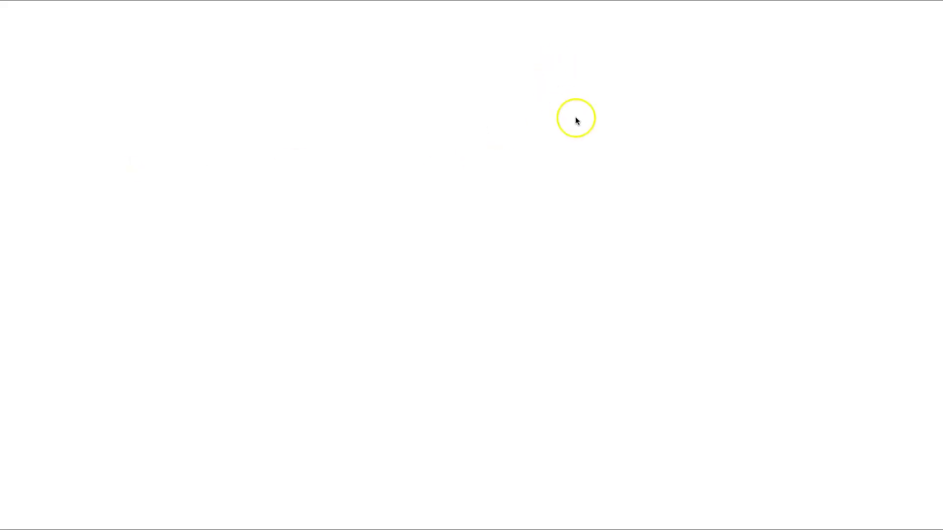
scroll(508, 352, down, 8)
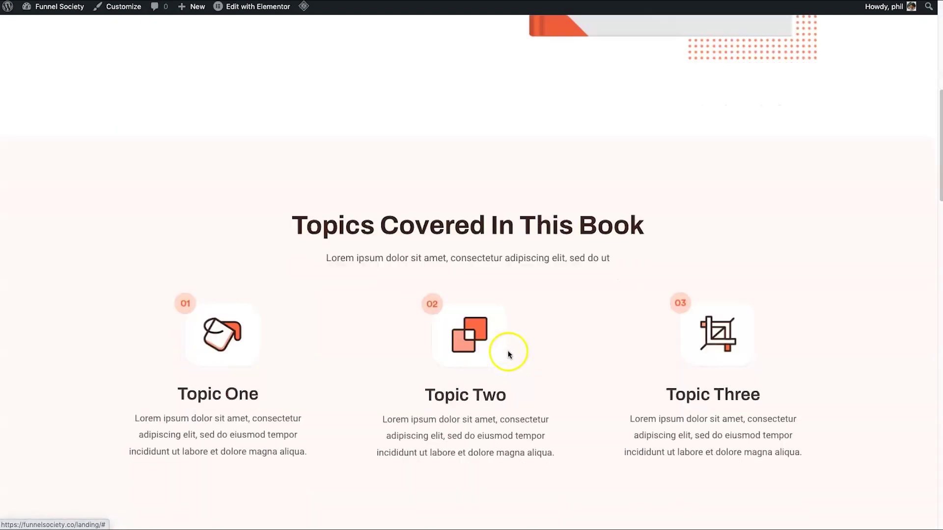
scroll(508, 349, down, 10)
scroll(505, 352, up, 20)
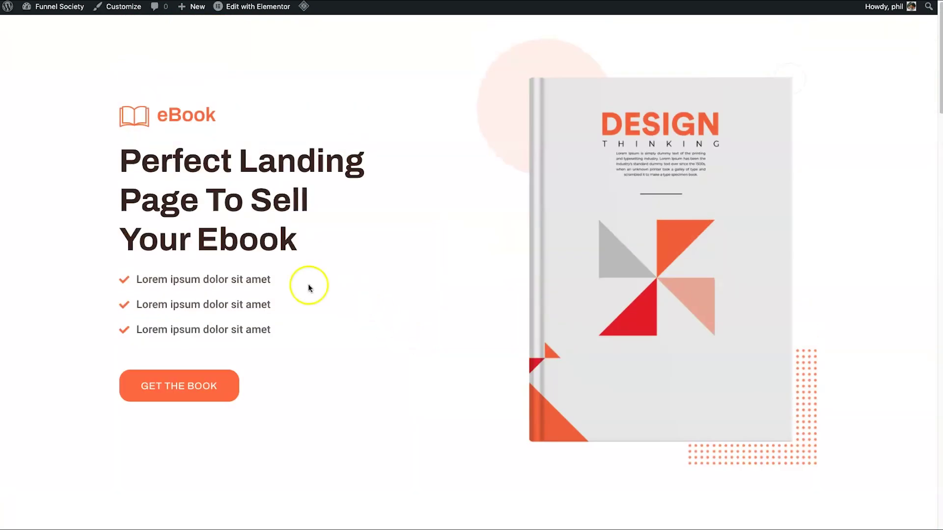
Proceed from the landing page to the checkout and place a test order for Test Product using the saved test card.
click(195, 385)
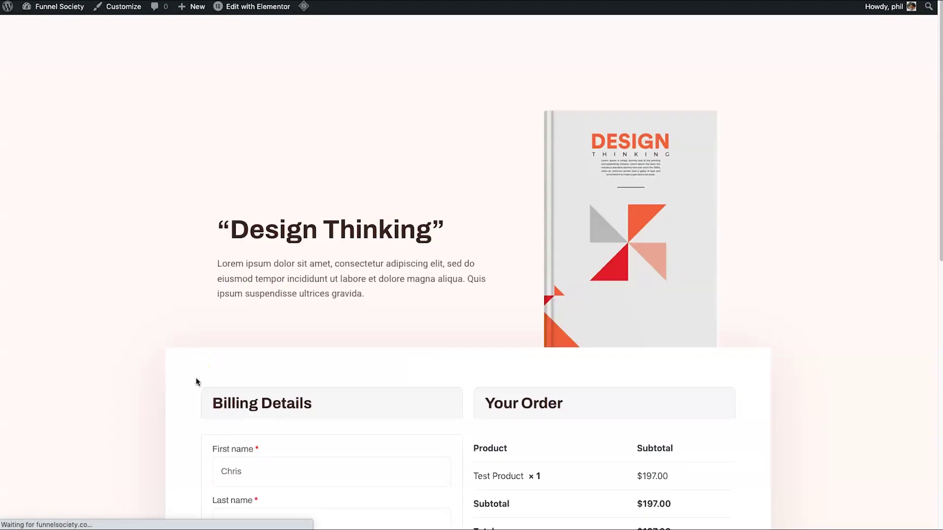
scroll(339, 341, down, 5)
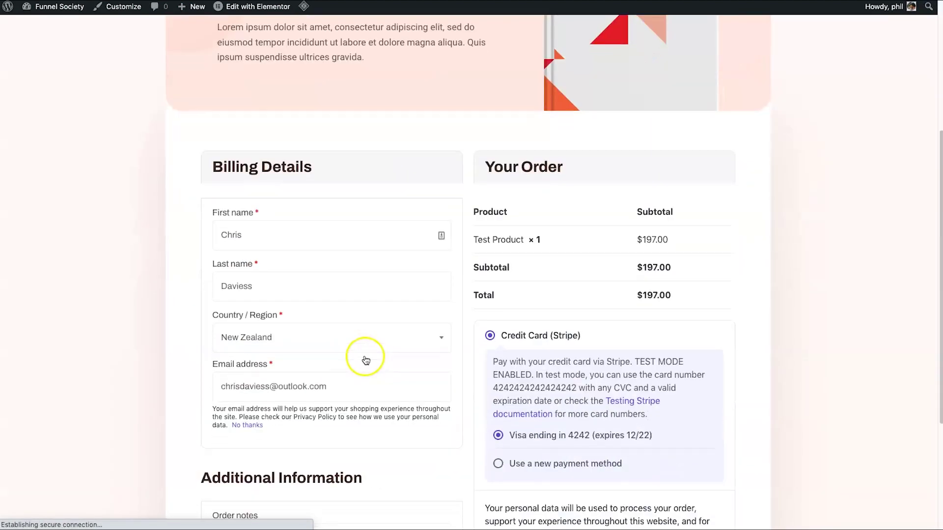
scroll(309, 213, down, 3)
scroll(431, 295, up, 3)
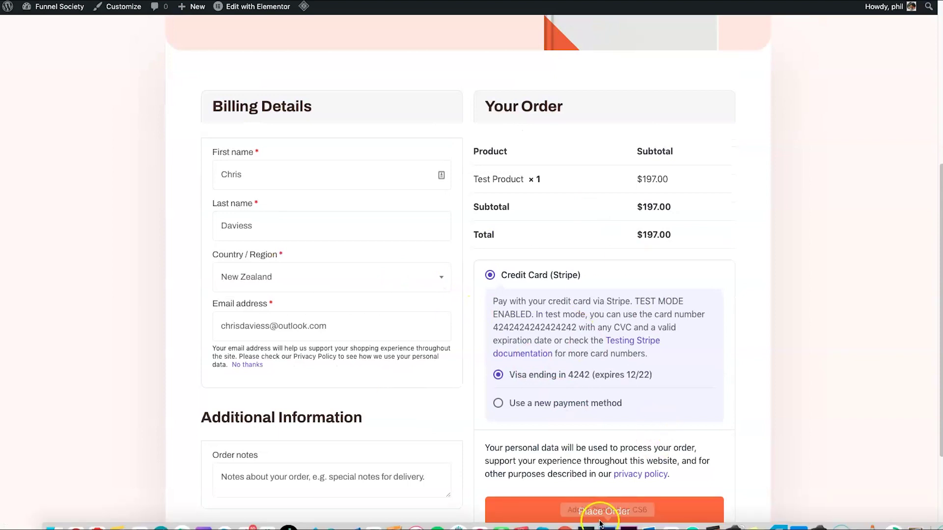
click(589, 511)
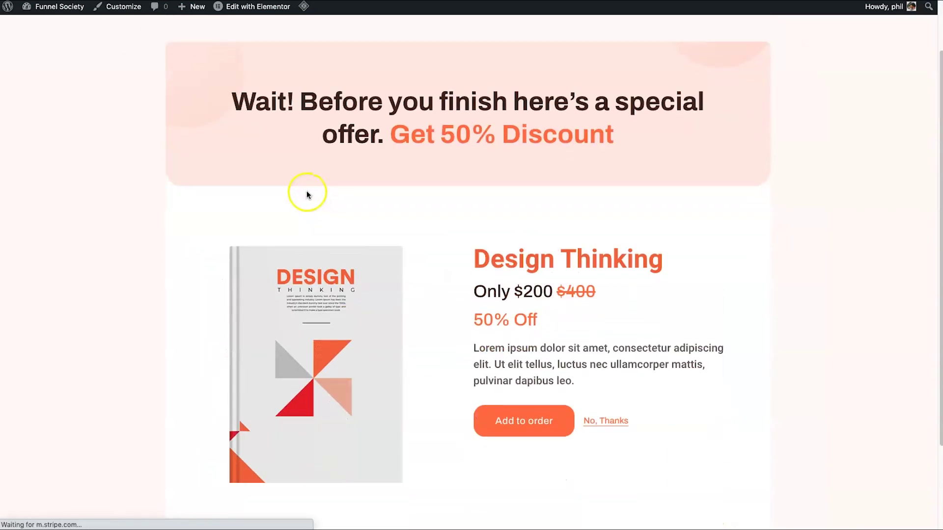
Decline the 50% discount upsell offer and add the 80% discount downsell offer to the order.
drag(223, 79, 652, 128)
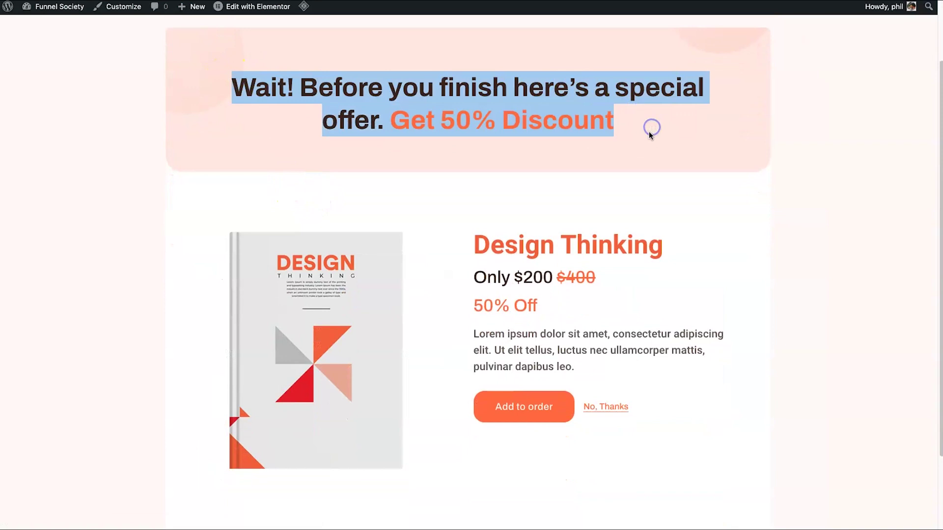
click(651, 133)
click(625, 410)
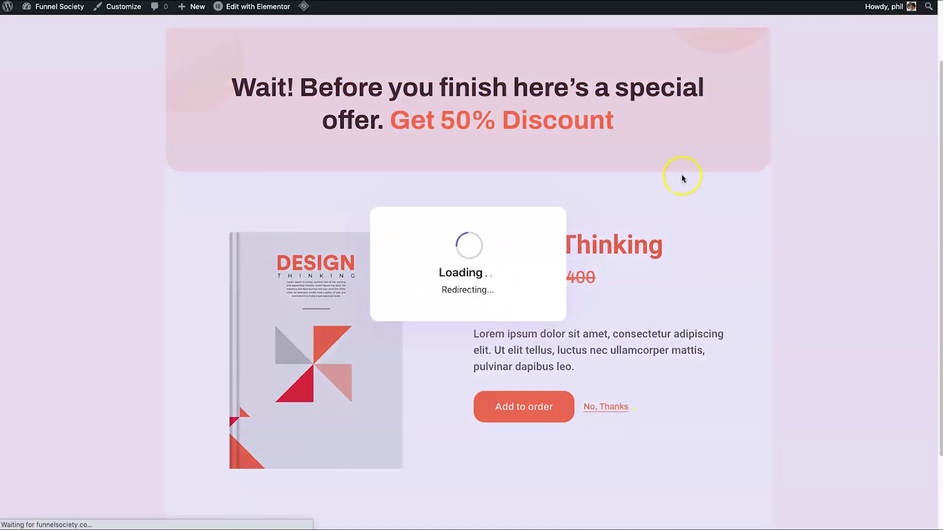
scroll(617, 200, down, 4)
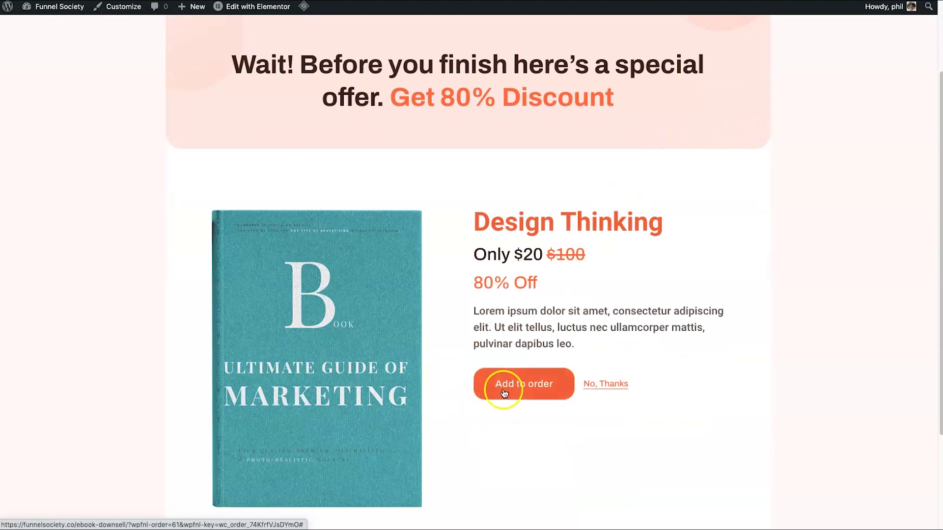
click(504, 393)
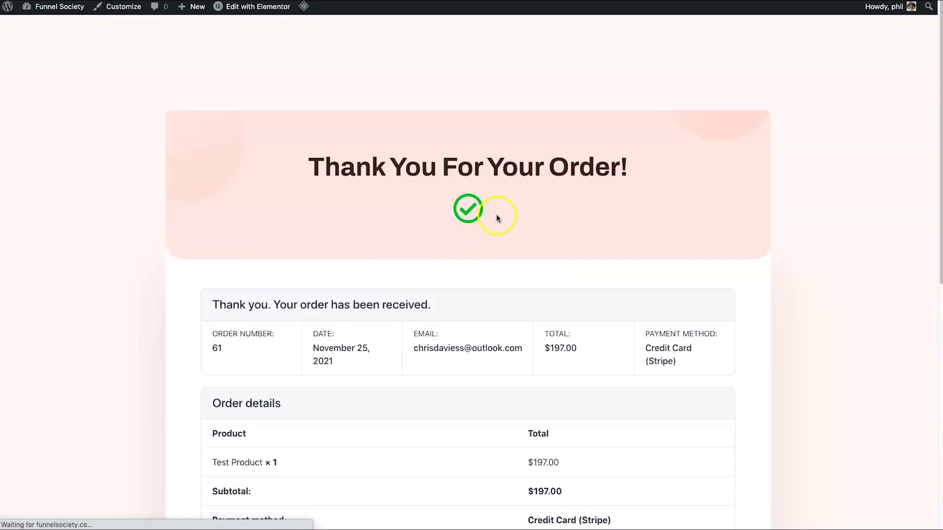
Examine the order information on the thank you page and return to the funnel canvas.
scroll(464, 280, down, 7)
scroll(590, 197, up, 7)
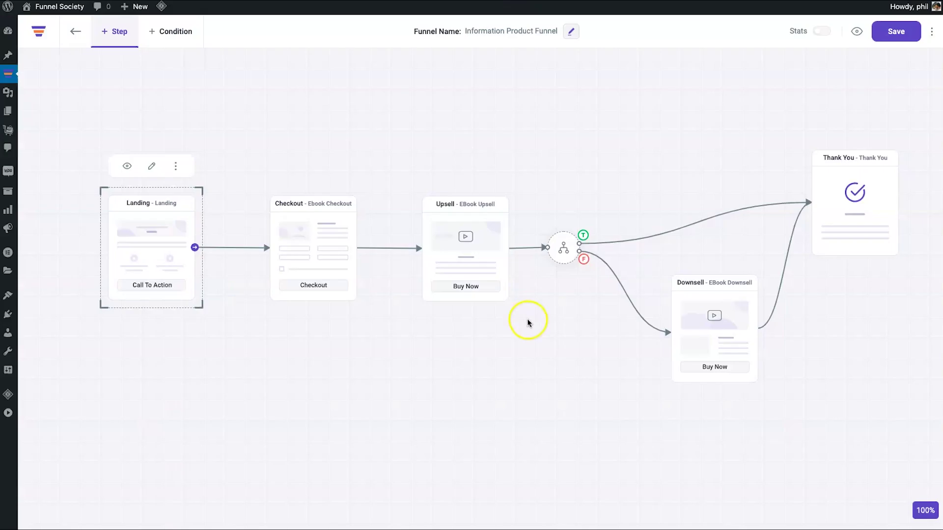
click(528, 322)
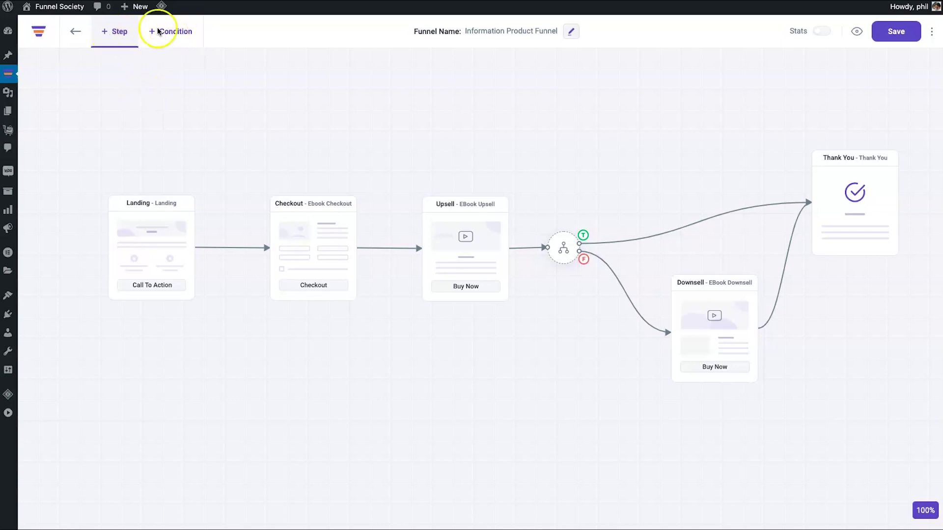
Browse all step templates by page type and import the EBook – Pro - EBook Upsell template as a new step.
click(115, 32)
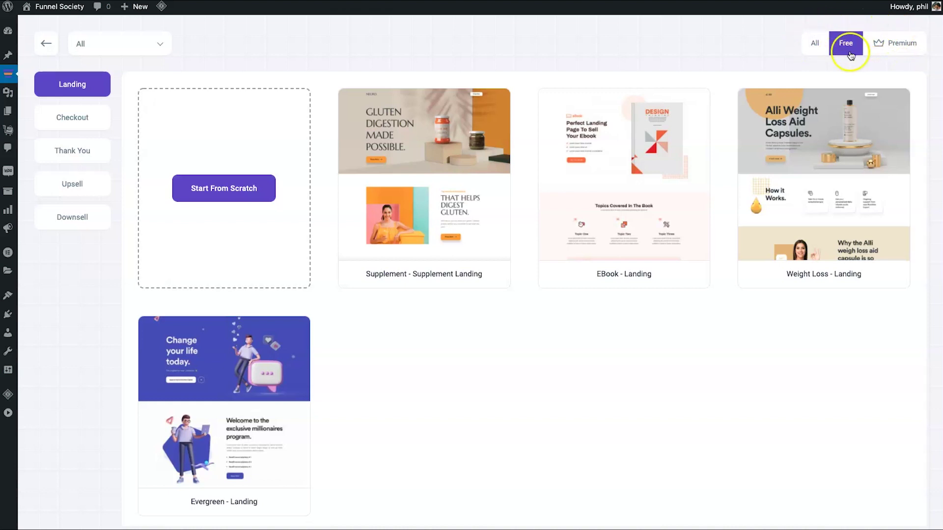
click(816, 45)
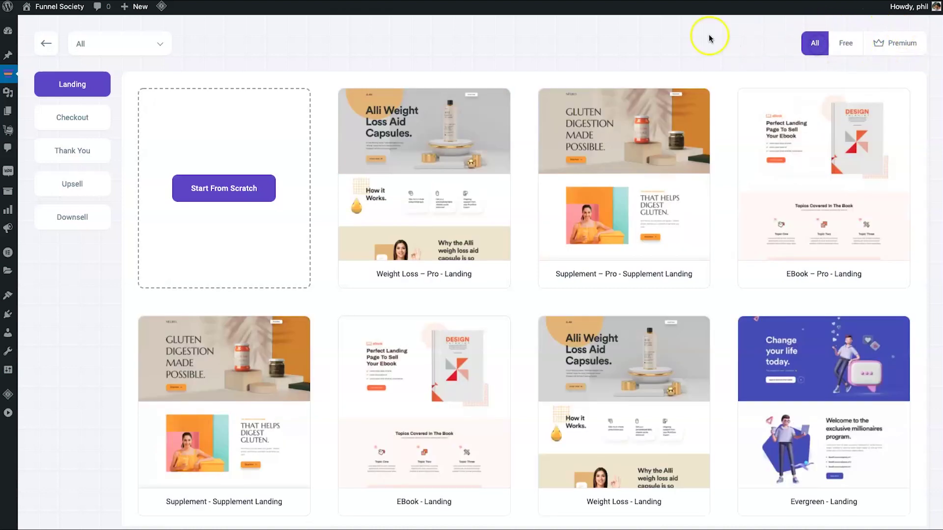
scroll(614, 87, down, 1)
scroll(514, 236, up, 1)
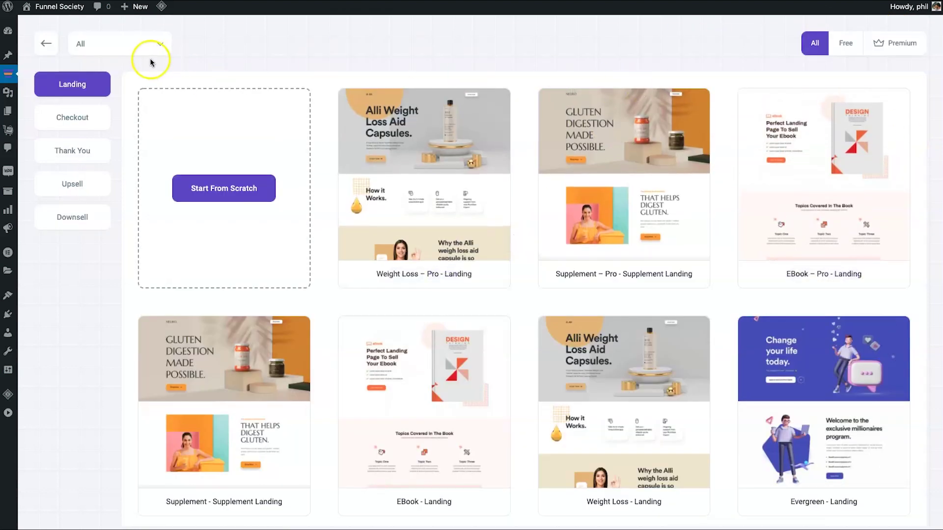
click(73, 118)
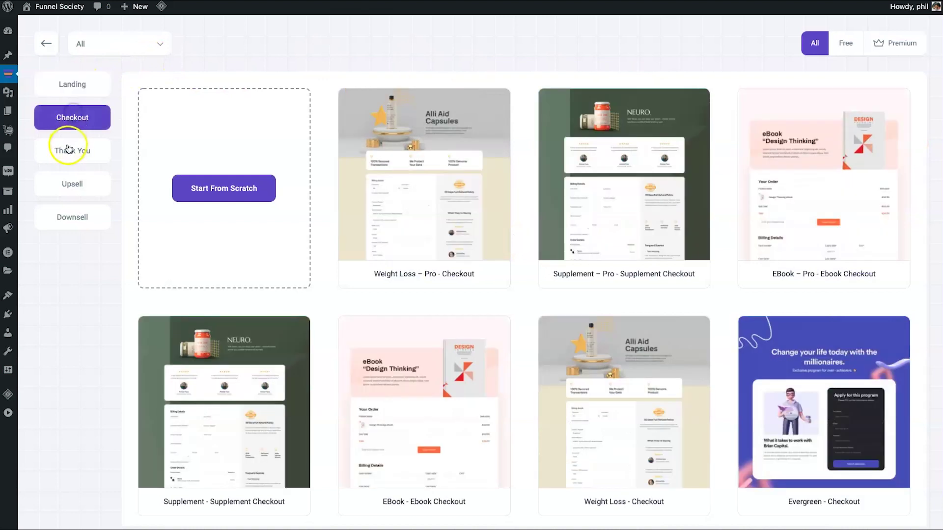
click(68, 149)
click(70, 184)
click(76, 215)
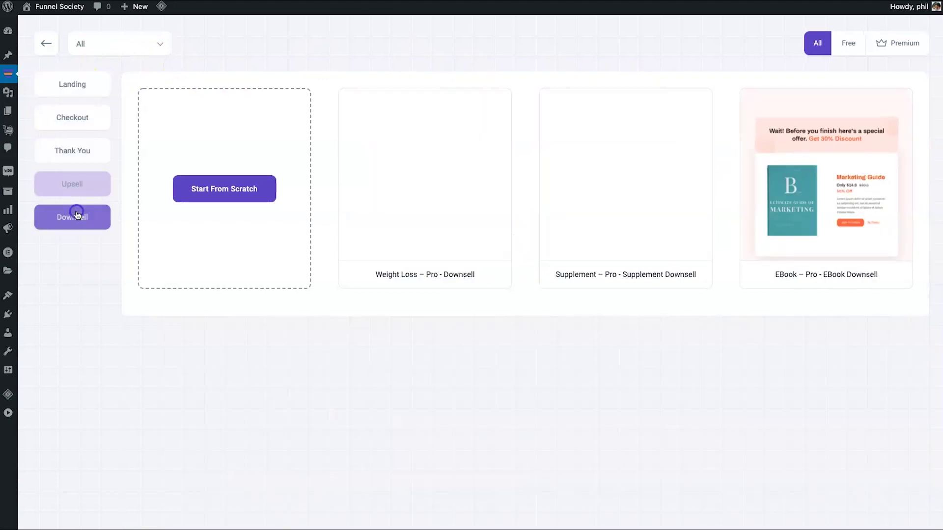
click(67, 186)
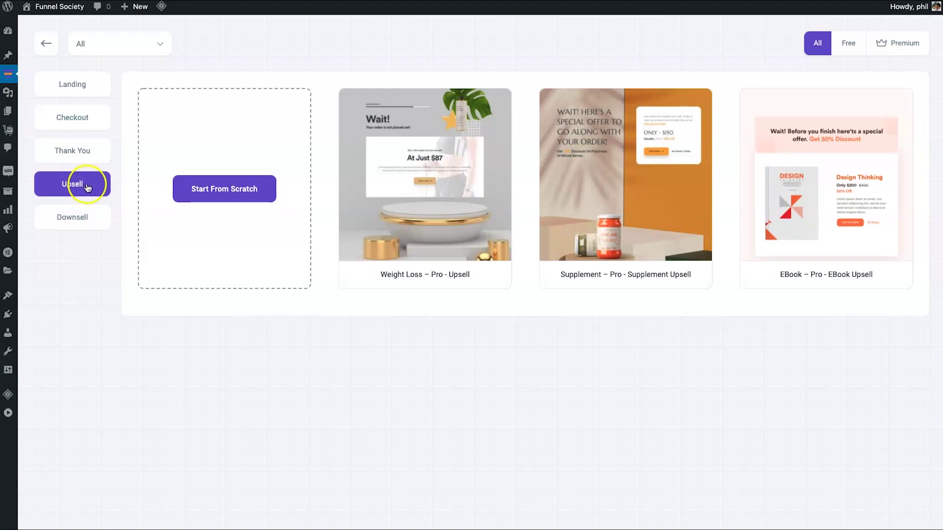
mouse_move(812, 188)
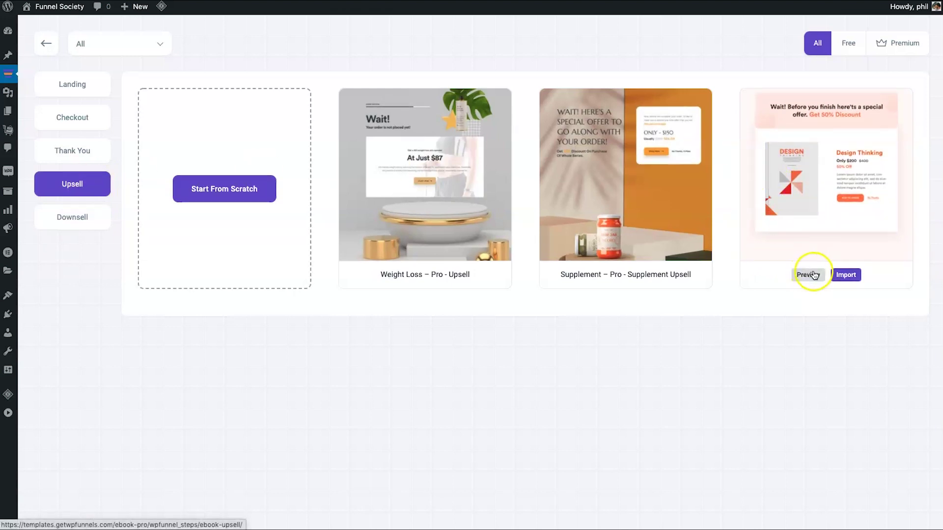
click(841, 277)
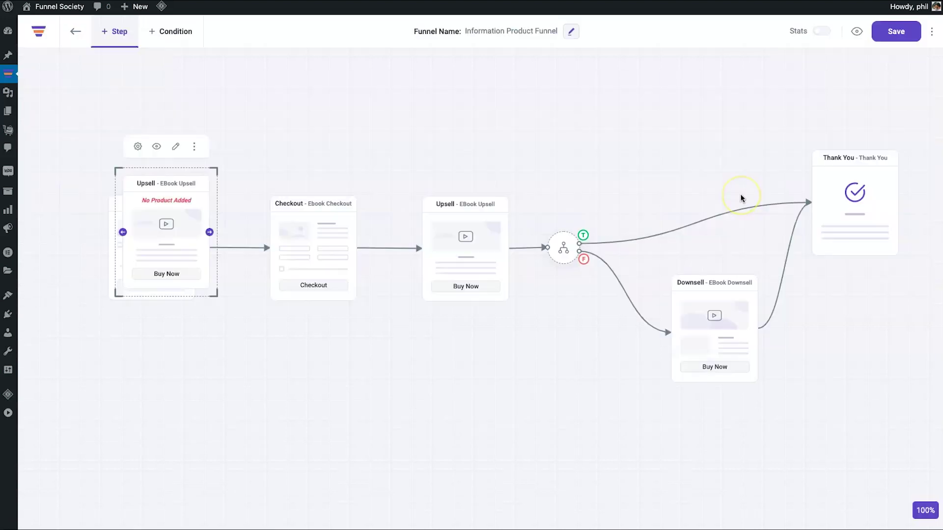
Move the new EBook Upsell step above the connection between the condition and the Thank You step.
drag(166, 236, 686, 173)
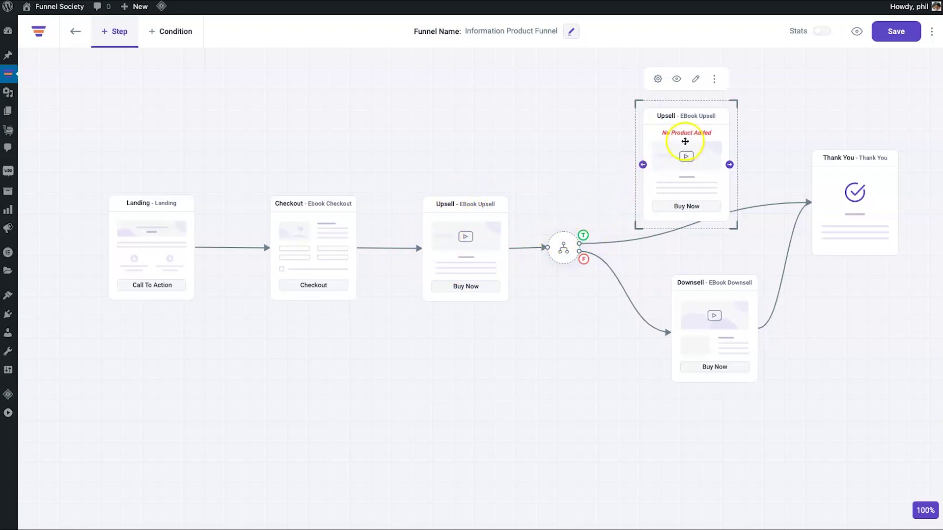
drag(686, 142, 678, 126)
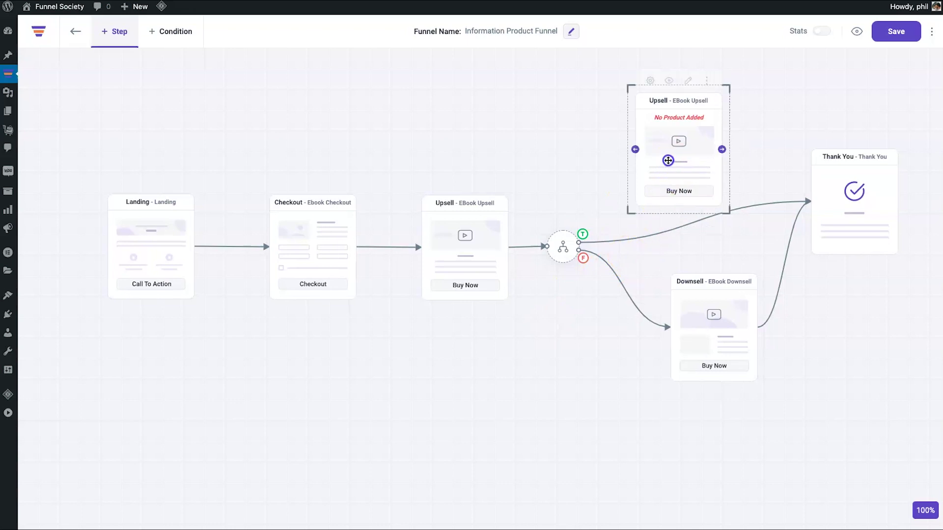
drag(671, 161, 640, 141)
click(728, 146)
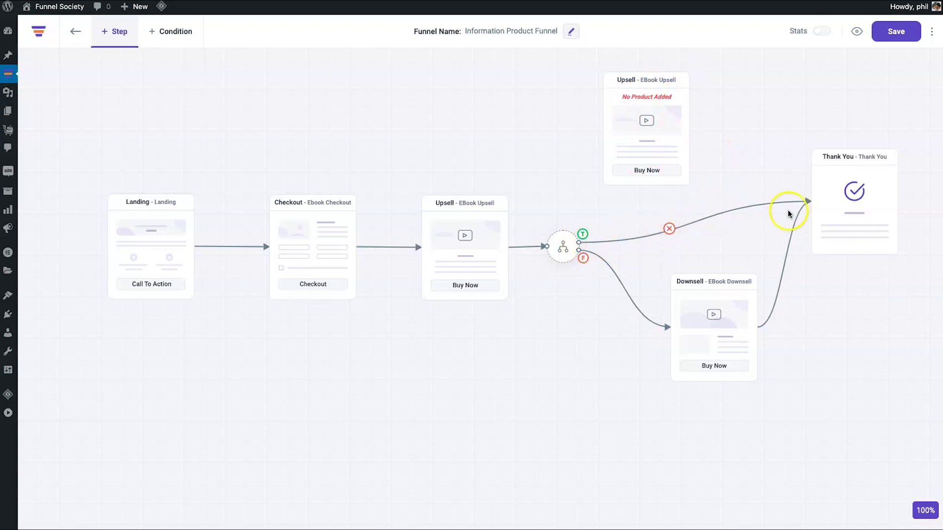
Replace the condition's direct true link to Thank You with a route through the new EBook Upsell step.
click(669, 229)
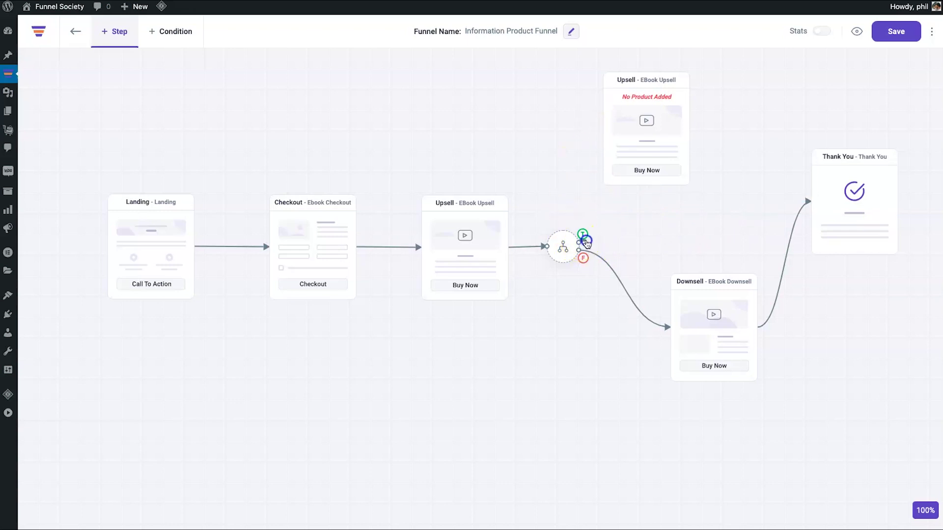
drag(598, 171, 633, 143)
drag(628, 90, 674, 139)
drag(732, 180, 753, 183)
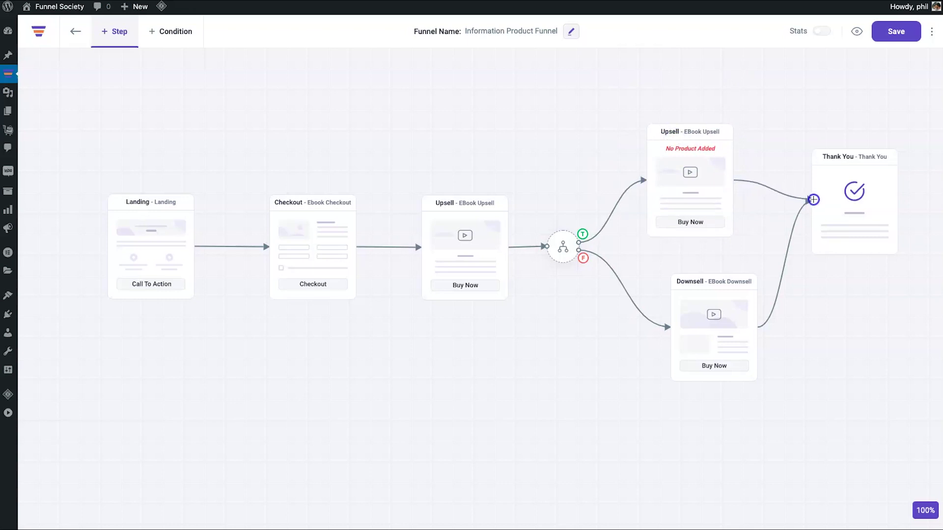
drag(814, 200, 814, 200)
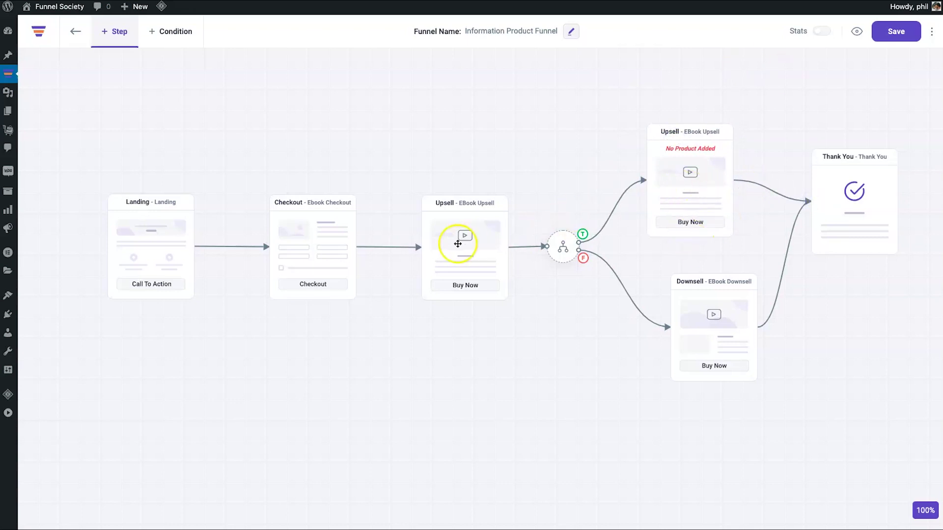
Add a second condition near the new EBook Upsell step and remove that upsell's link to Thank You.
click(165, 34)
drag(248, 232, 562, 139)
drag(687, 156, 638, 129)
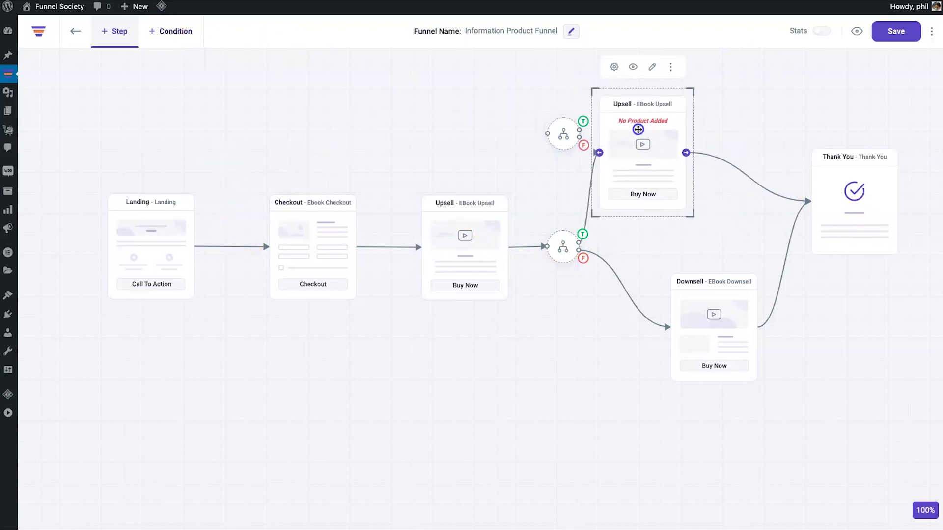
click(793, 190)
click(751, 179)
Position the second condition after the new EBook Upsell step and connect the upsell to it.
drag(563, 134, 731, 134)
drag(629, 151, 630, 122)
drag(718, 138, 719, 123)
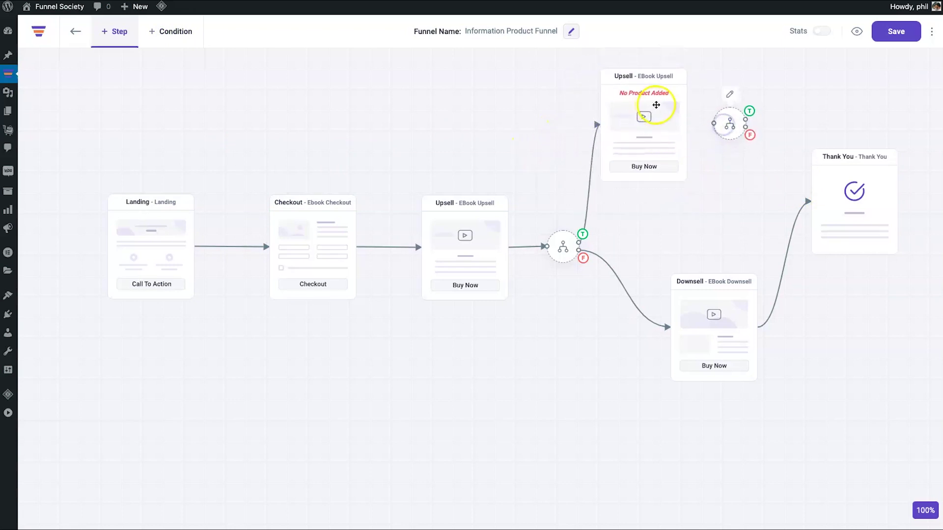
click(677, 112)
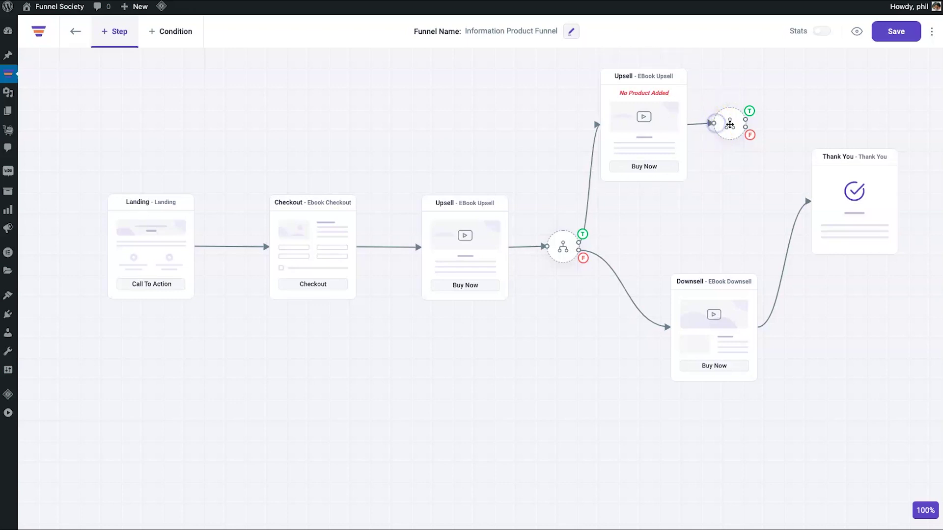
Connect the second condition's false branch to EBook Downsell and its true branch to the Thank You step.
drag(756, 138, 669, 327)
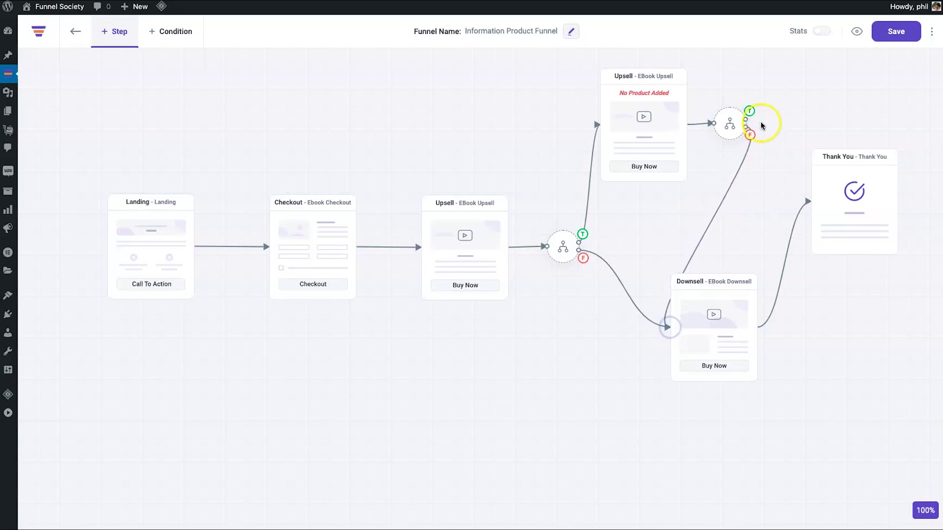
drag(746, 118, 810, 203)
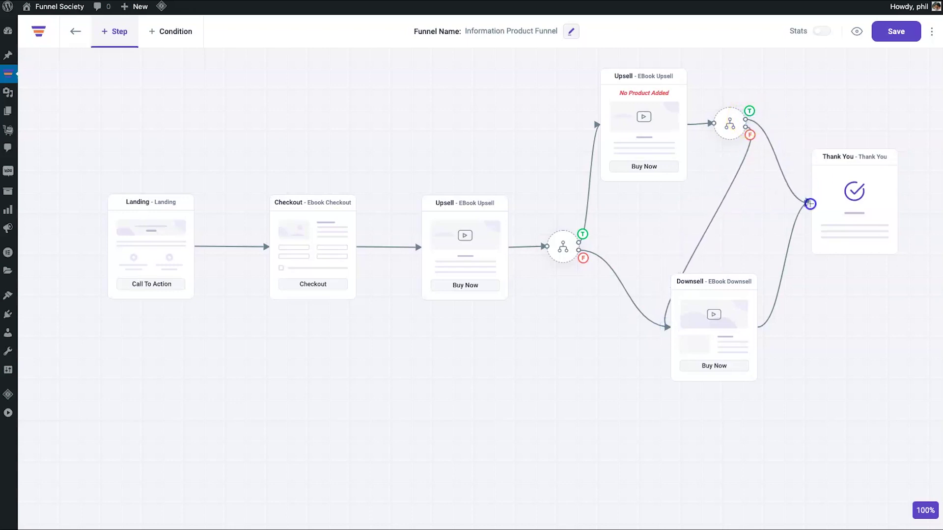
Set the second condition's rule to Upsell Is Not Accepted and save its changes.
drag(737, 126, 738, 128)
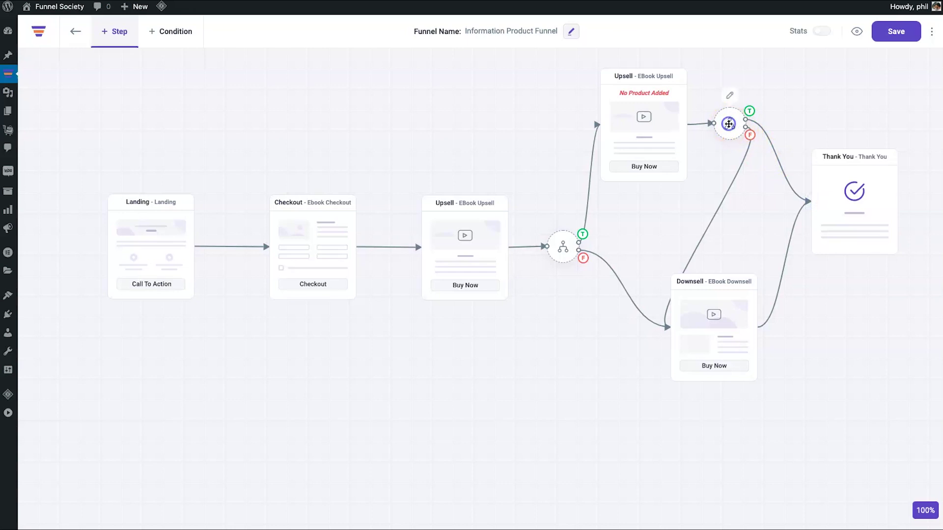
click(732, 95)
click(436, 96)
click(413, 126)
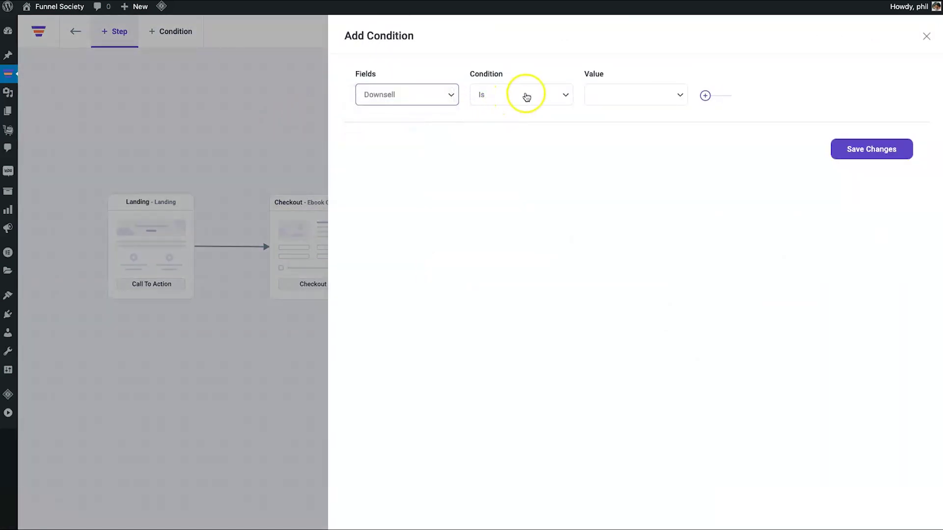
click(589, 96)
click(469, 97)
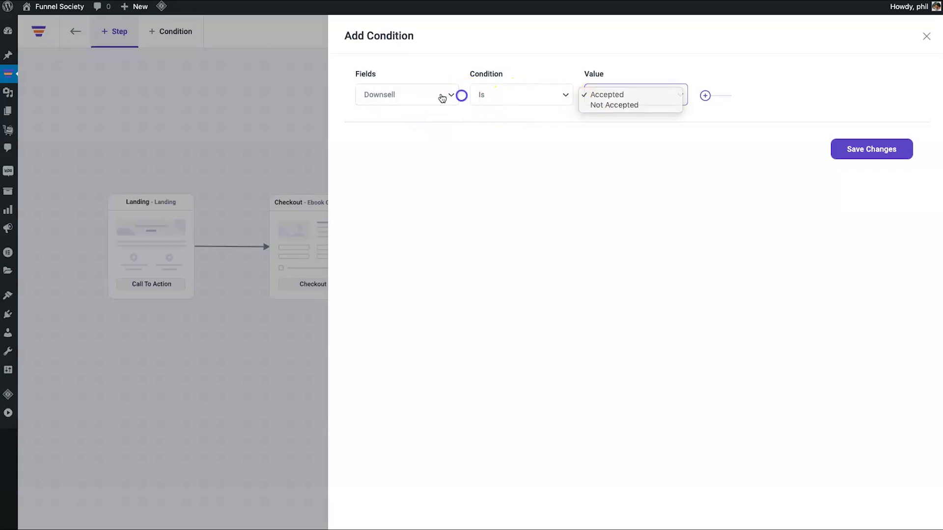
click(439, 93)
click(434, 86)
click(620, 97)
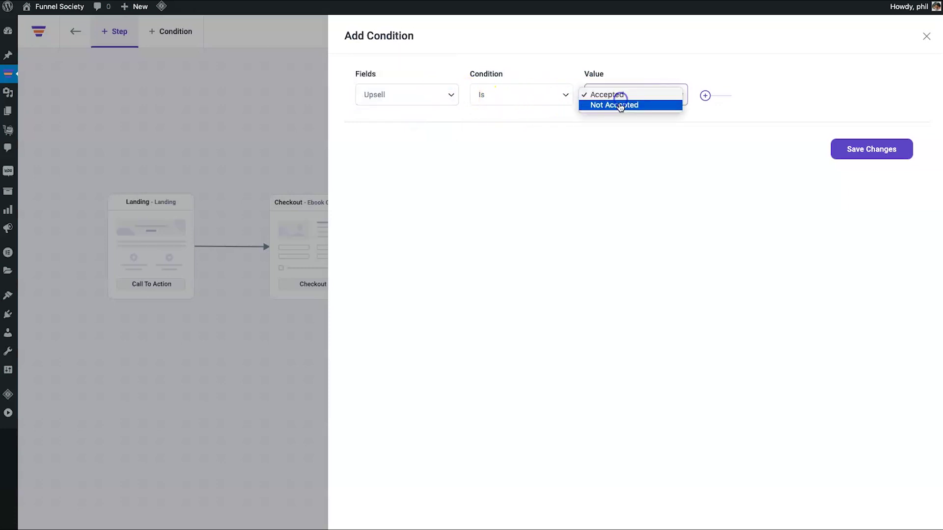
click(665, 109)
click(872, 151)
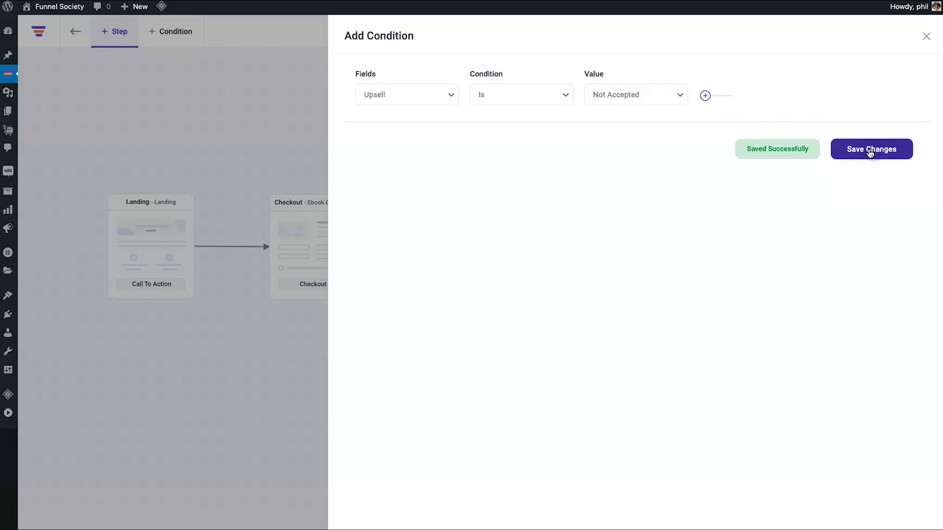
click(926, 36)
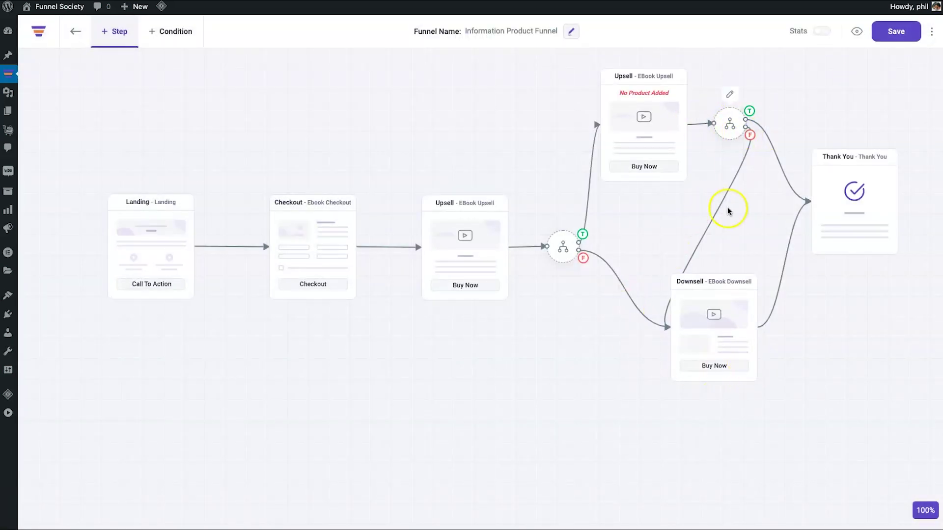
Assign Test Downsell as the product of the new EBook Upsell step and save its settings.
click(634, 113)
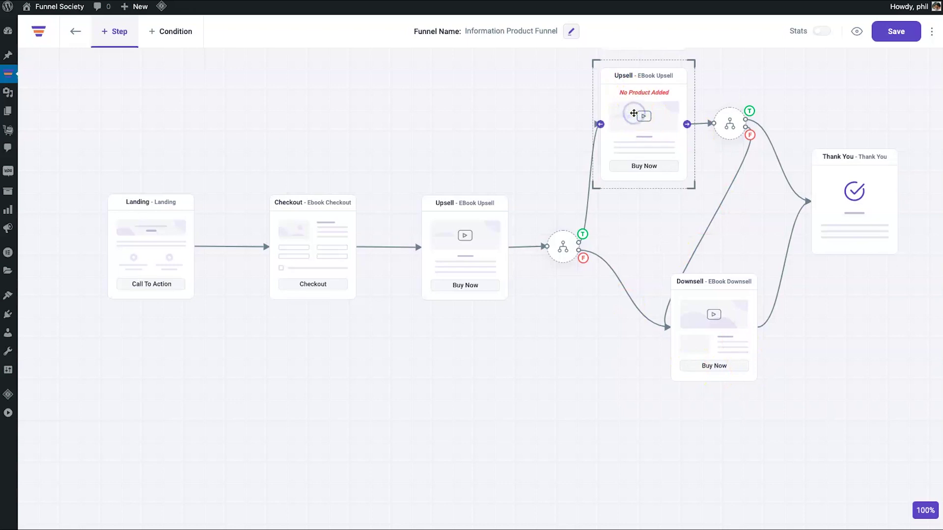
drag(633, 113, 641, 118)
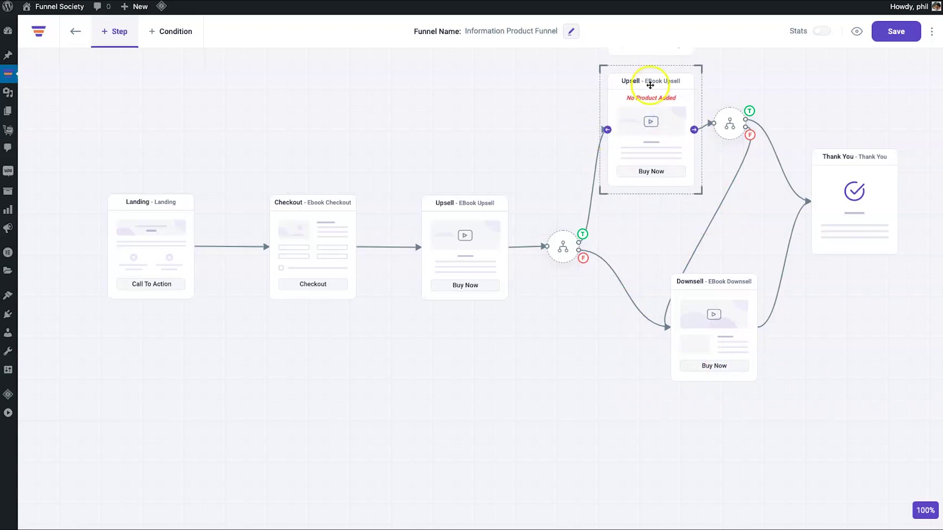
click(760, 78)
drag(808, 122, 802, 191)
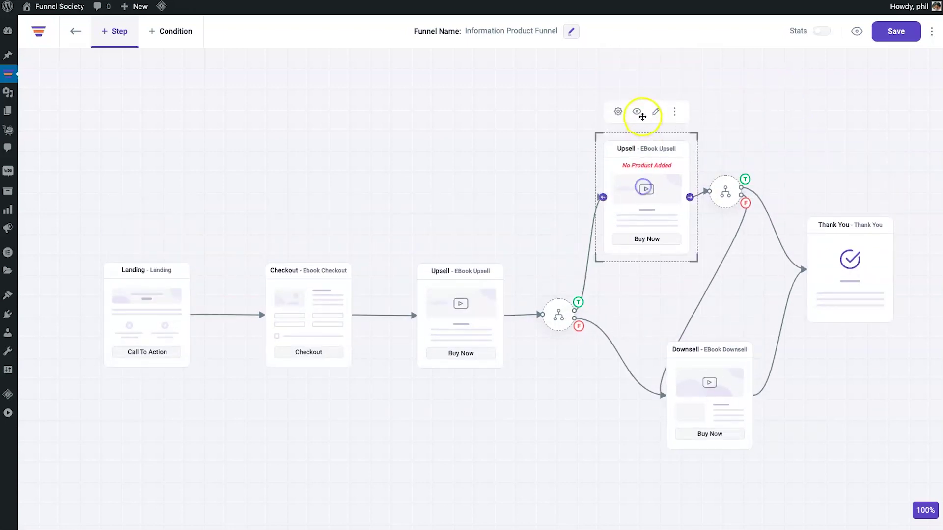
click(619, 112)
click(782, 132)
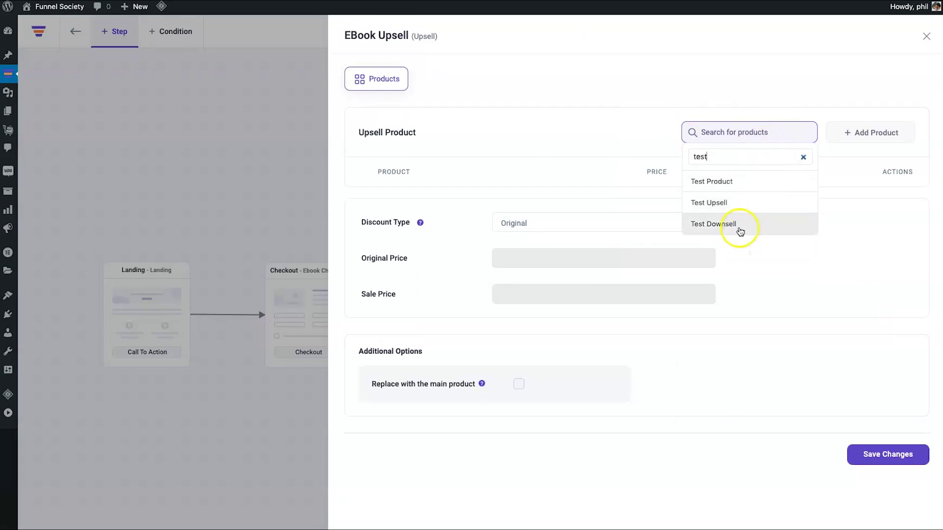
click(720, 223)
click(859, 132)
click(888, 498)
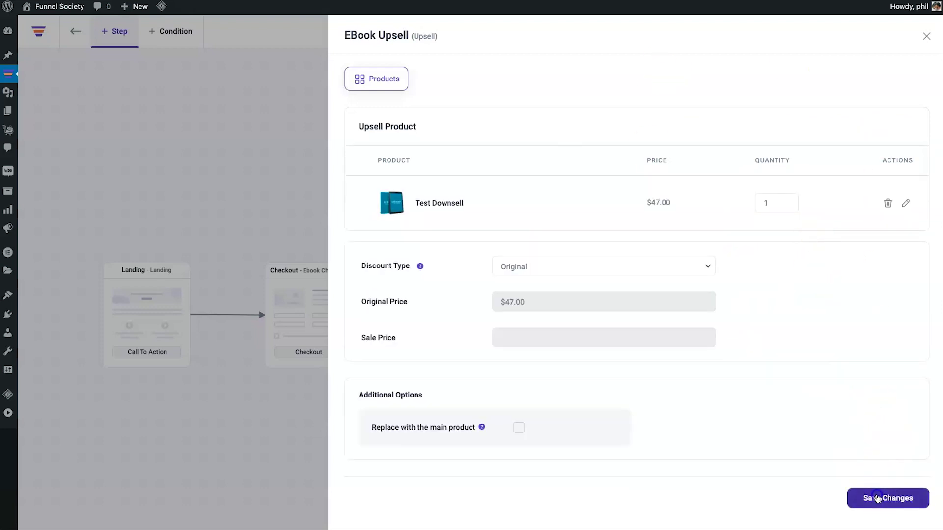
click(198, 135)
Lower the new EBook Upsell and its condition so they line up, and save the funnel.
drag(641, 202, 632, 224)
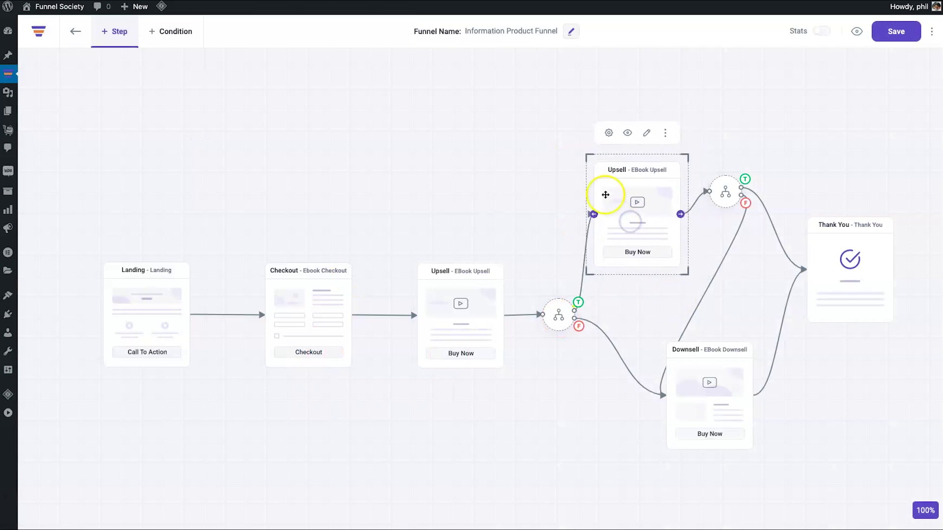
drag(731, 195, 739, 219)
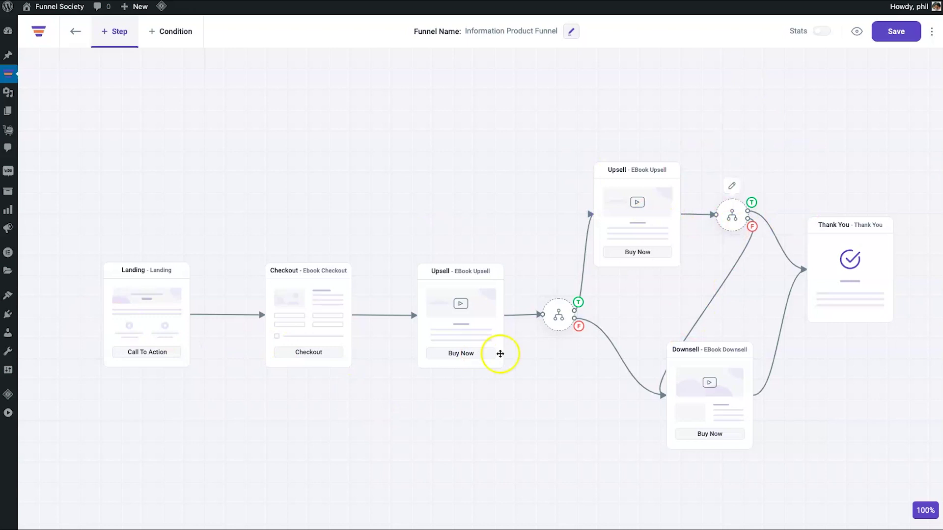
click(896, 32)
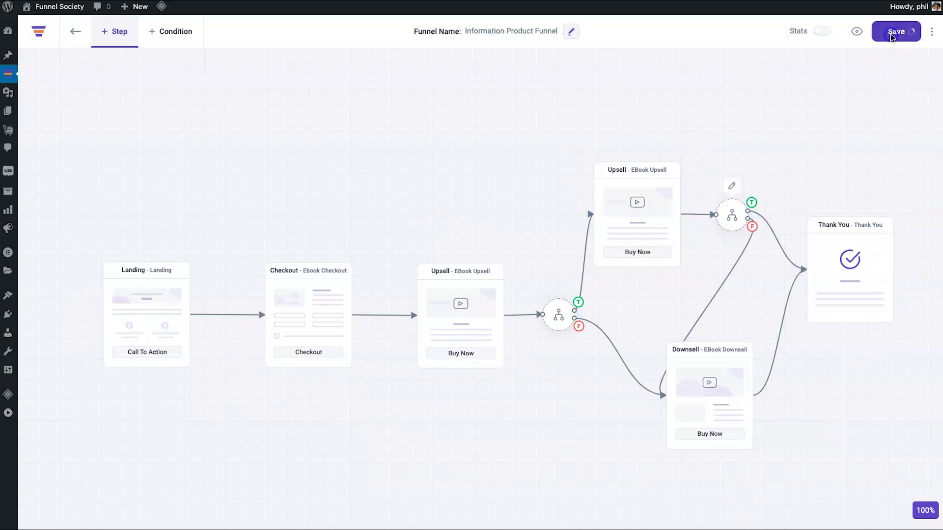
Turn on the funnel's stats and enable the order bump in the Ebook Checkout step's settings.
click(822, 31)
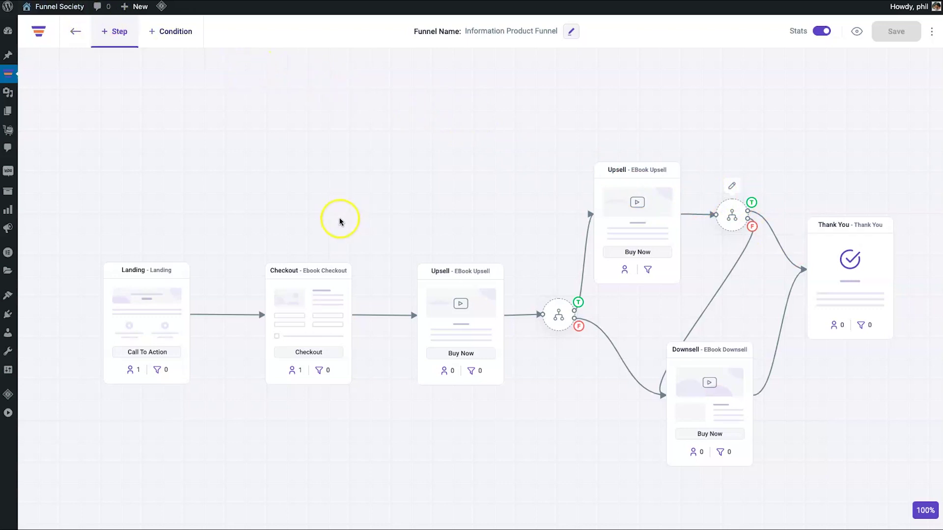
click(299, 293)
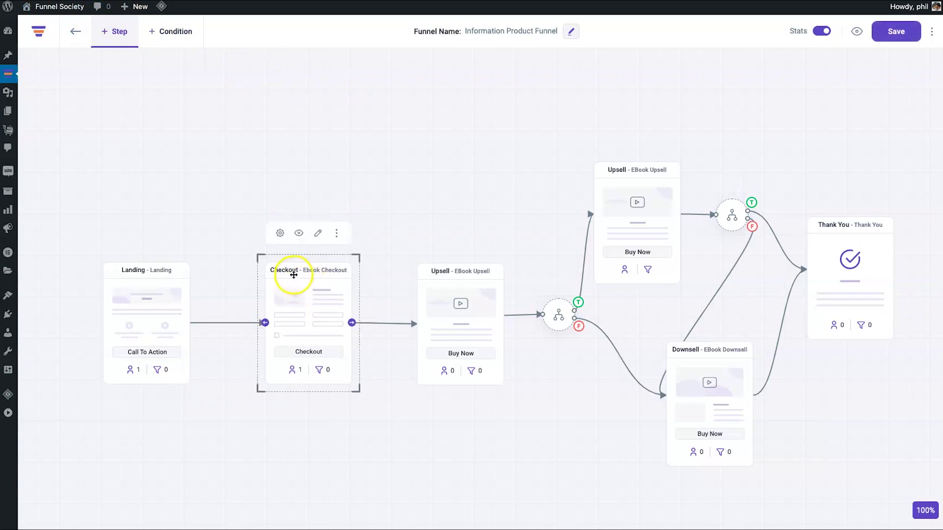
click(280, 236)
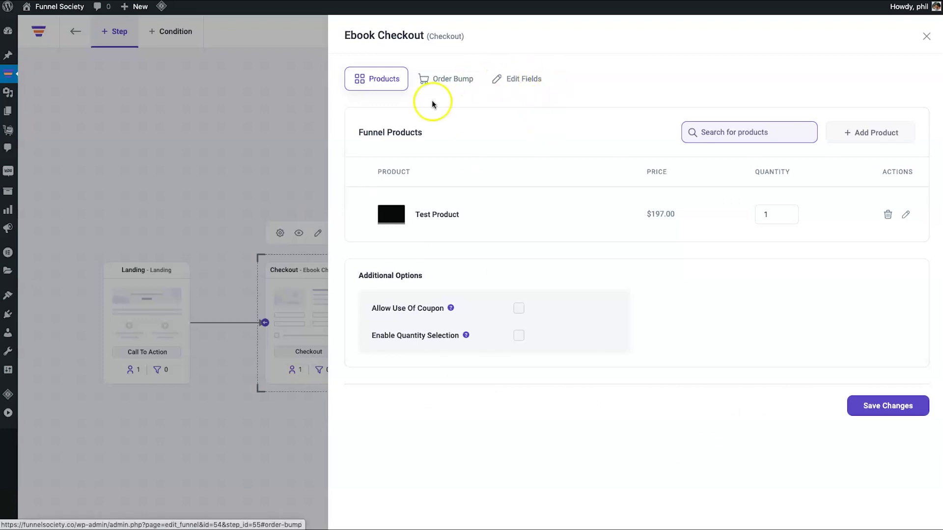
click(445, 83)
click(463, 155)
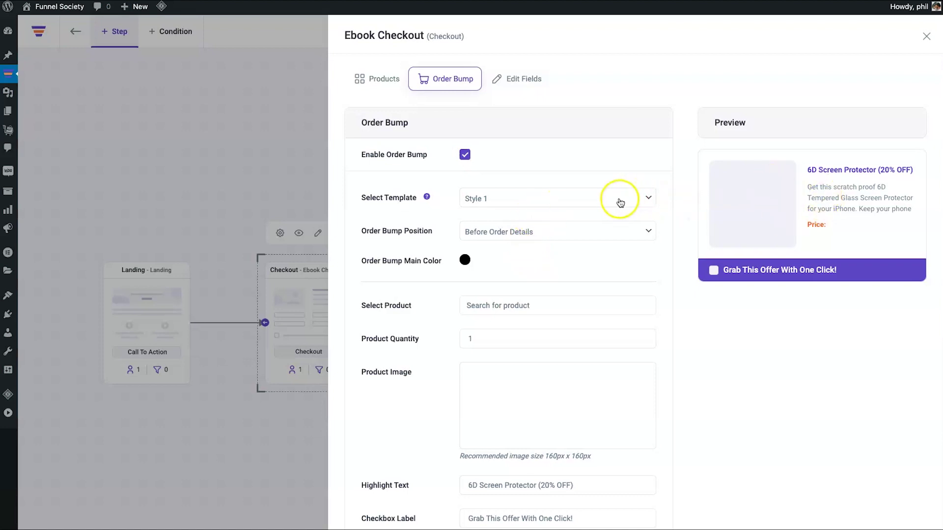
Try the Style 2 order bump template against Style 1, comparing both in the preview.
click(564, 199)
click(555, 207)
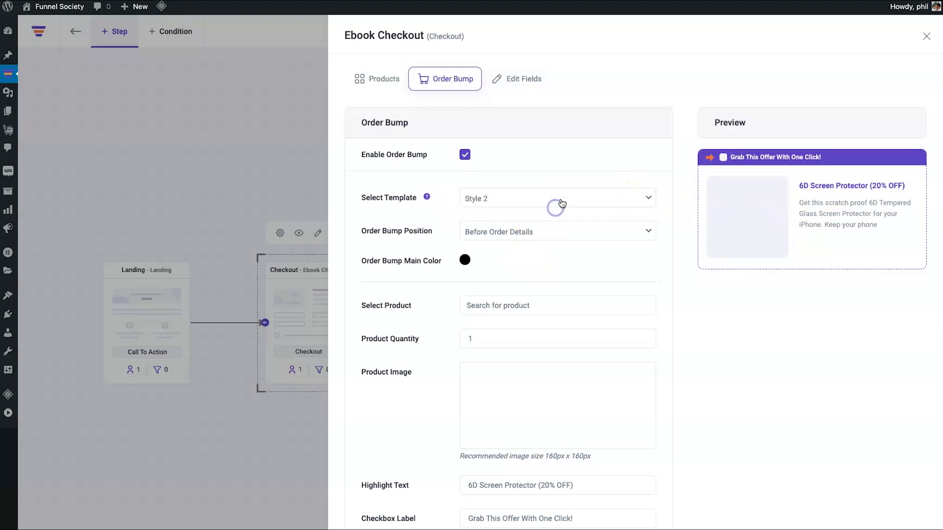
click(560, 196)
click(562, 187)
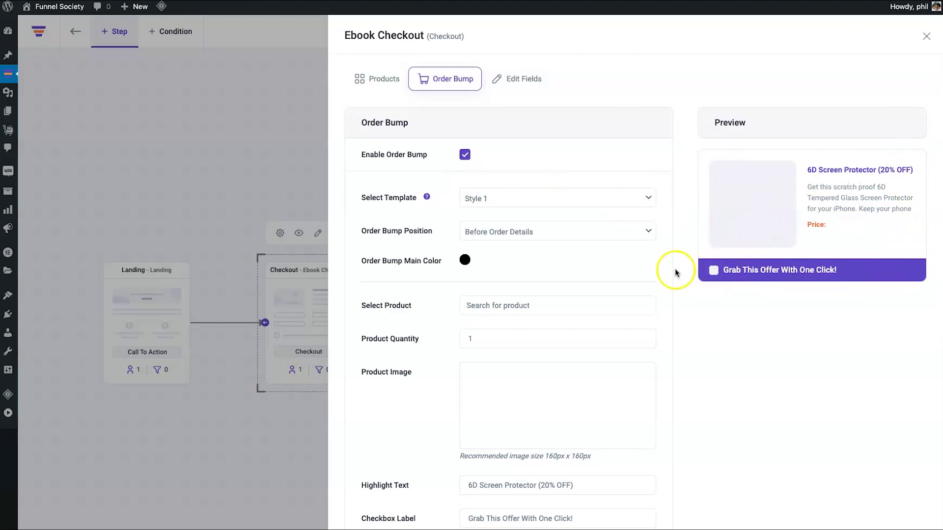
click(559, 202)
click(550, 204)
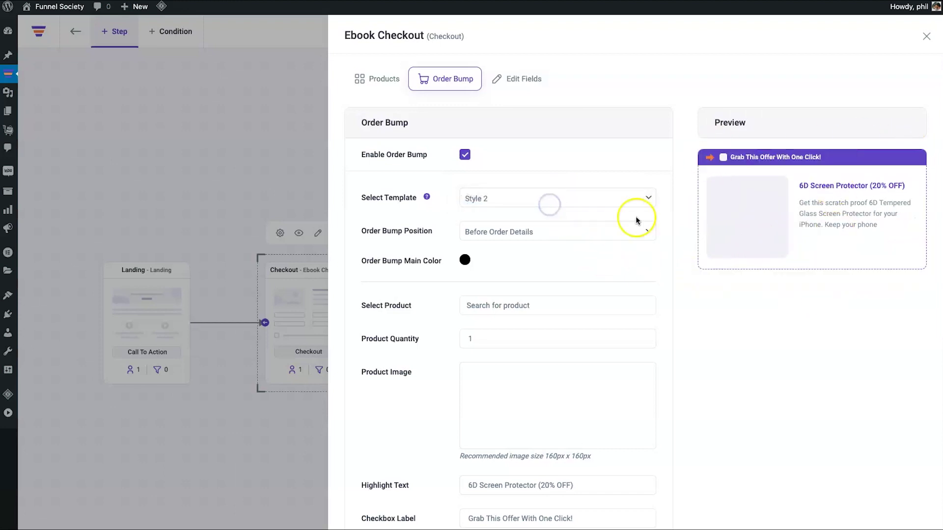
click(521, 199)
click(522, 187)
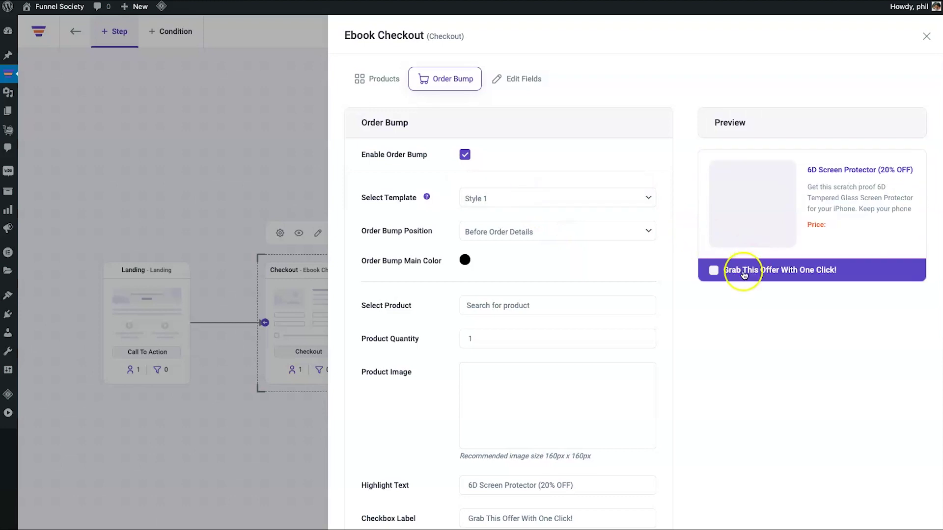
Set the order bump position to After Payment Options.
click(502, 232)
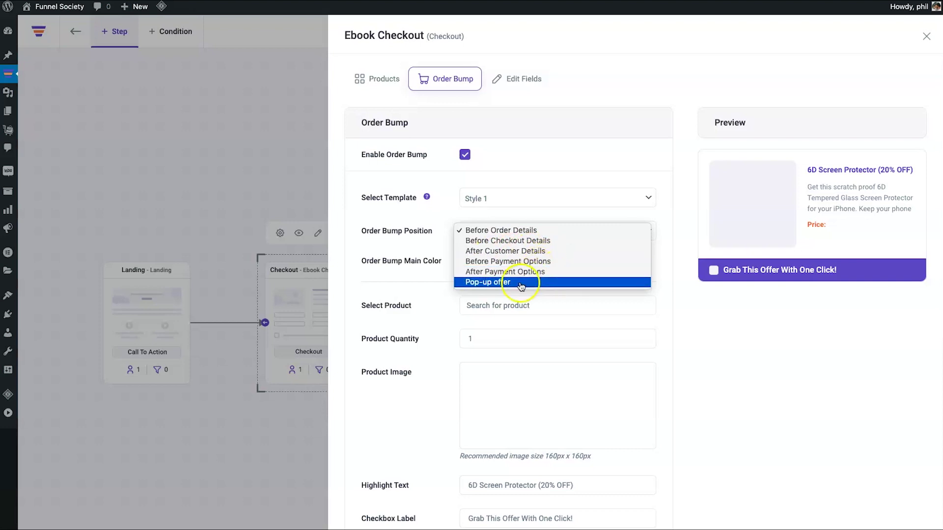
click(548, 253)
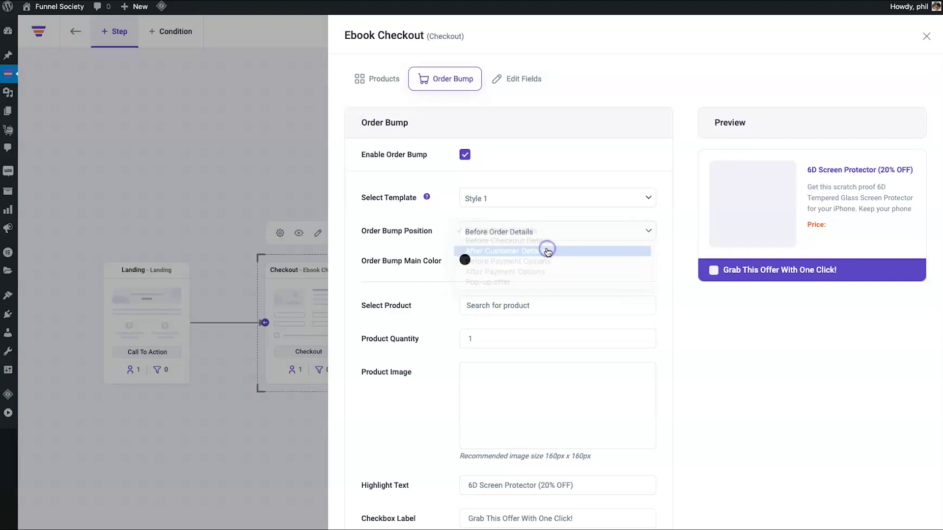
click(546, 240)
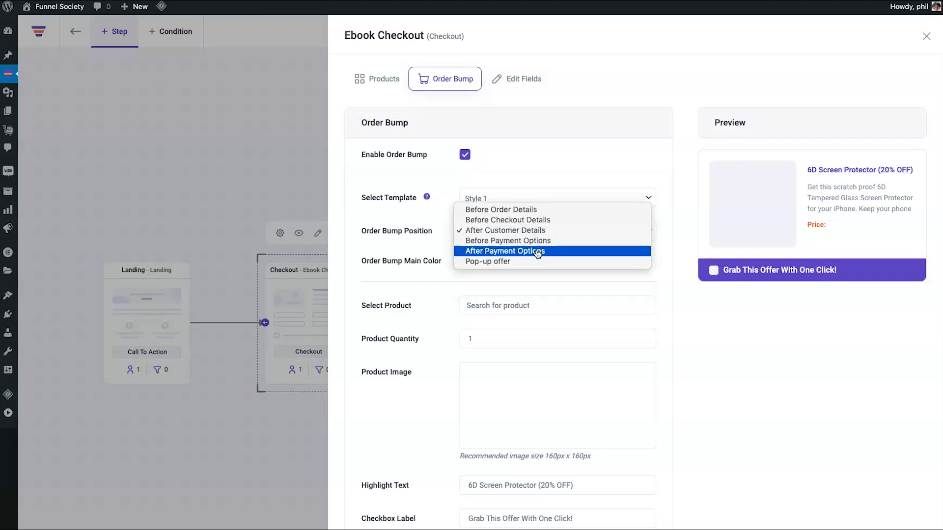
click(541, 240)
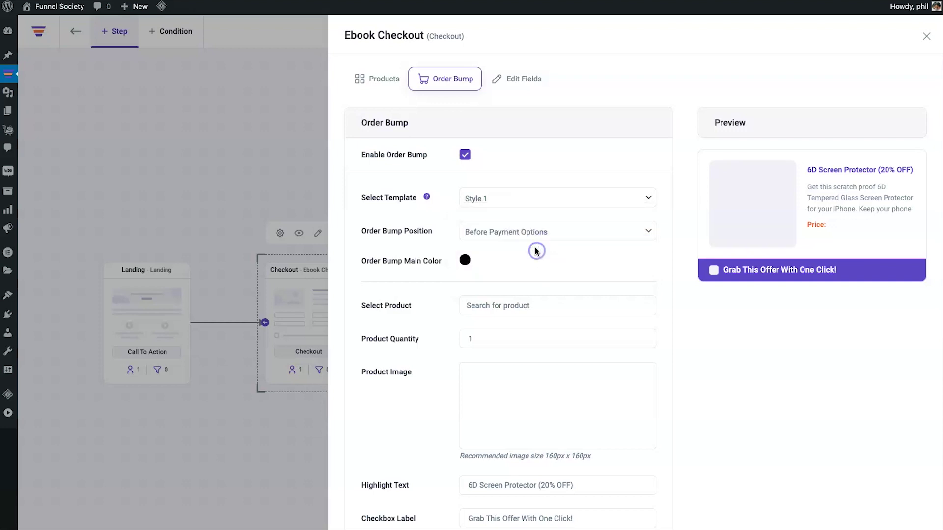
scroll(531, 244, down, 1)
click(529, 209)
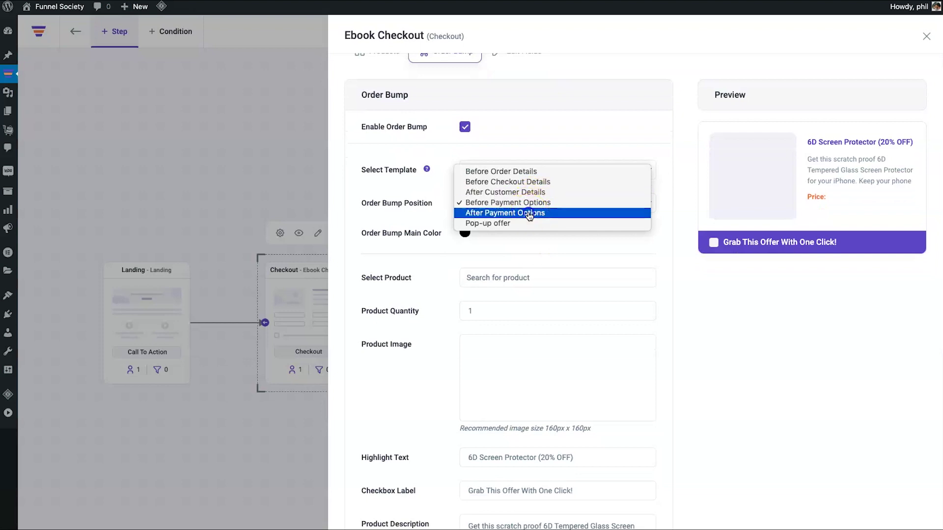
click(529, 214)
scroll(524, 213, down, 1)
scroll(524, 213, down, 1)
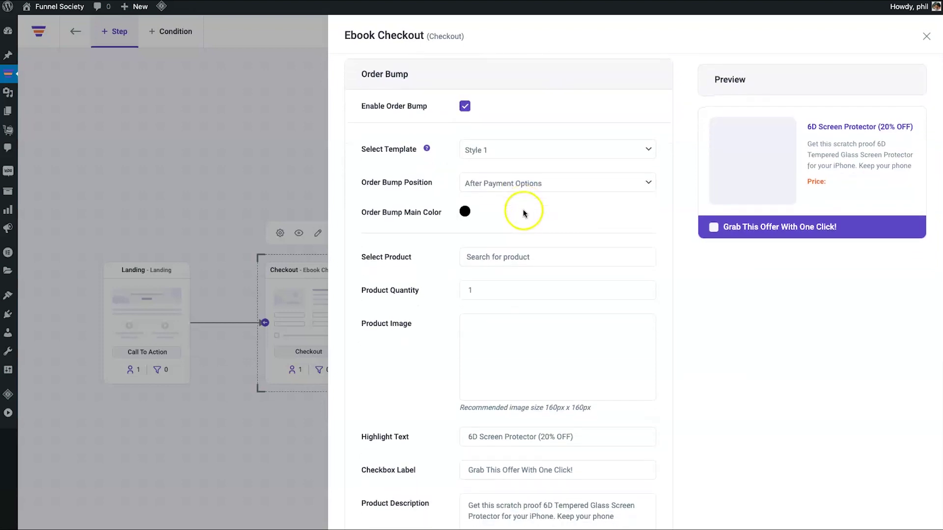
Search the products for "test" and select Test Downsell as the order bump's product.
click(464, 211)
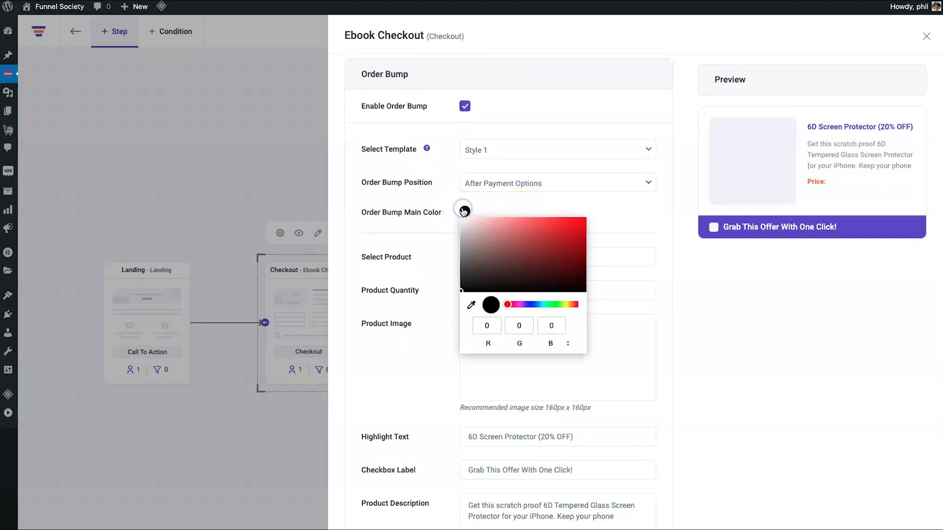
click(574, 215)
scroll(583, 206, down, 2)
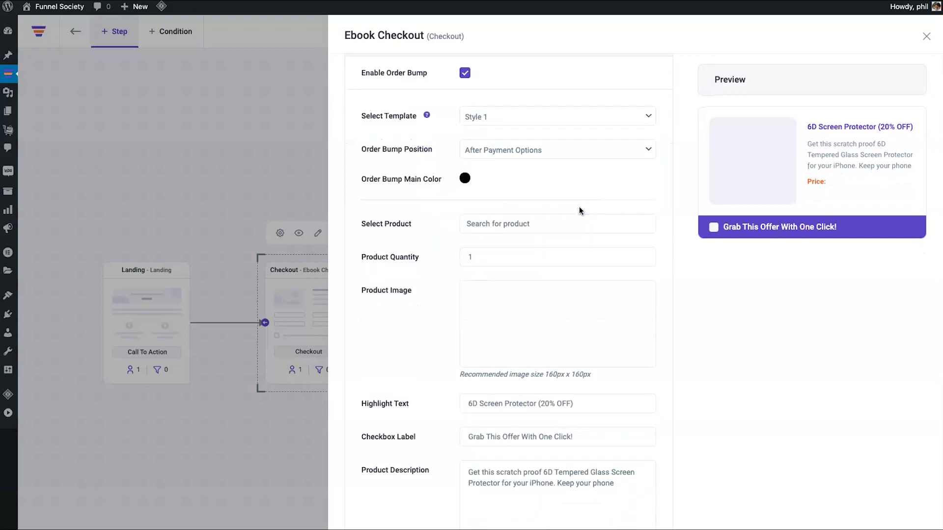
click(568, 216)
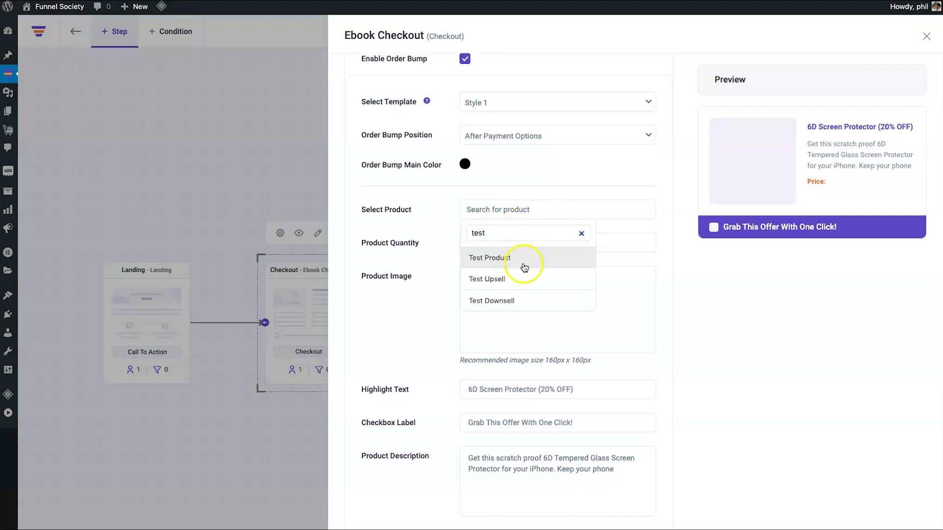
click(509, 299)
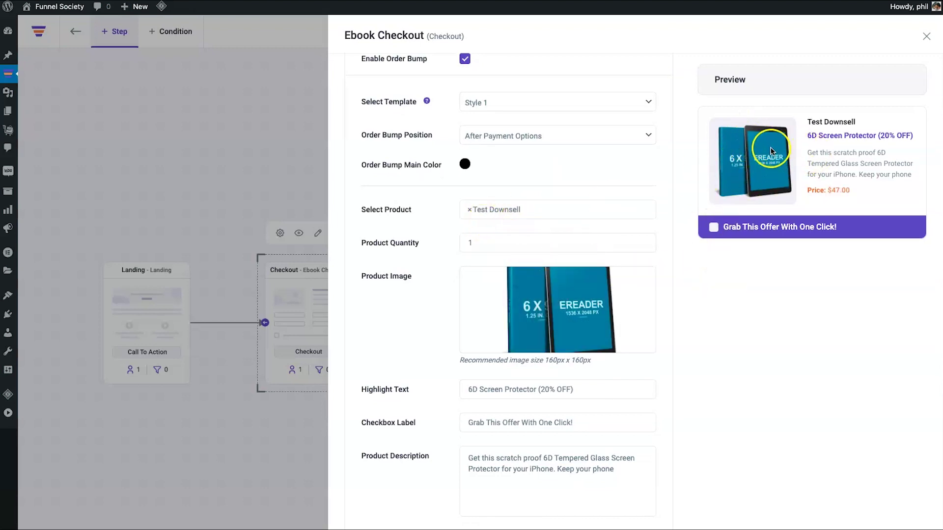
scroll(673, 294, down, 4)
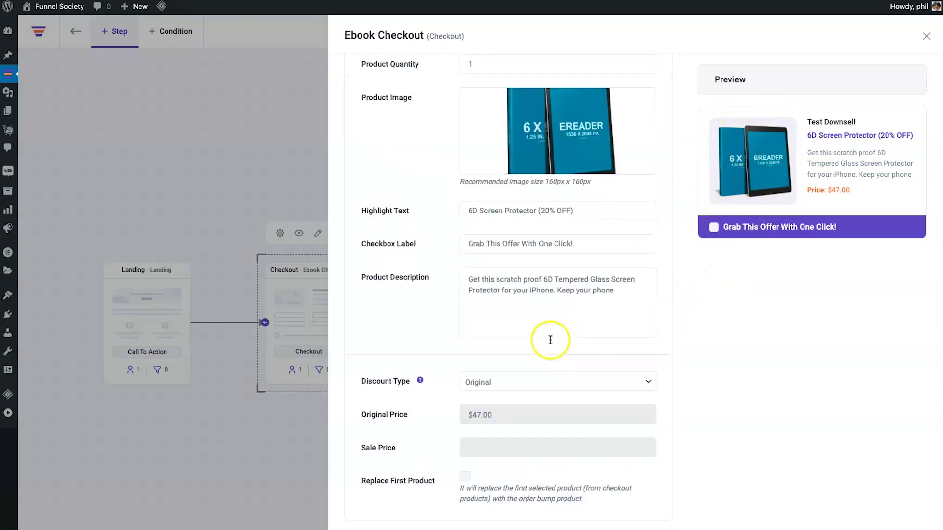
Set the order bump's highlight text to "Get This Amazing Free Cheatbook".
triple_click(511, 212)
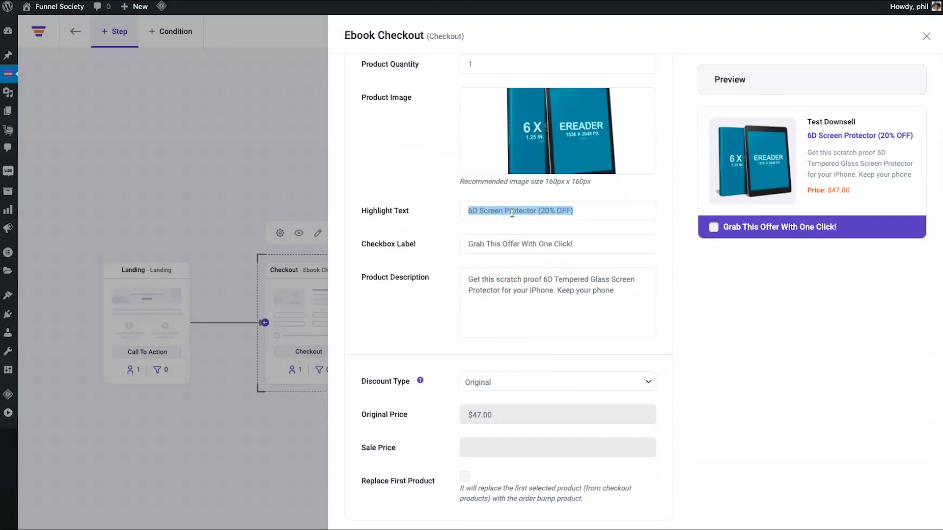
text(Get This Amazing F)
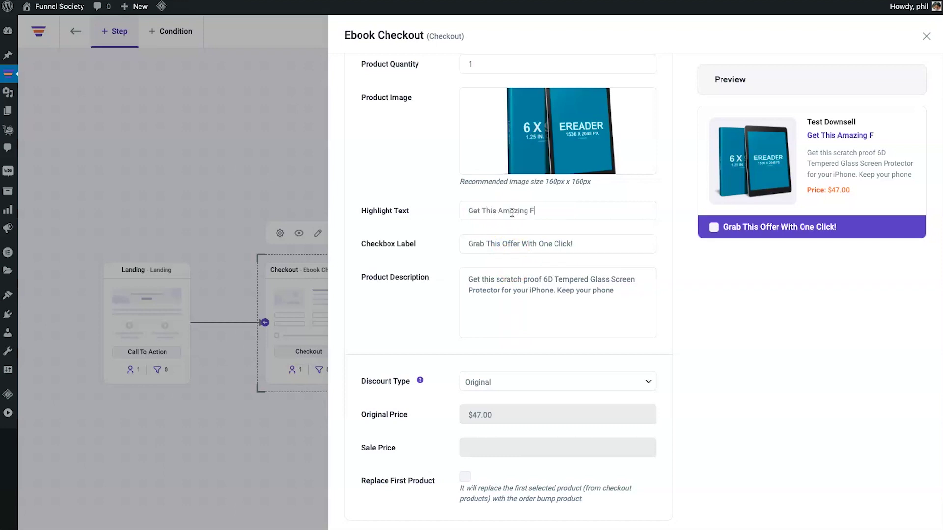
text(ree Cheatbook)
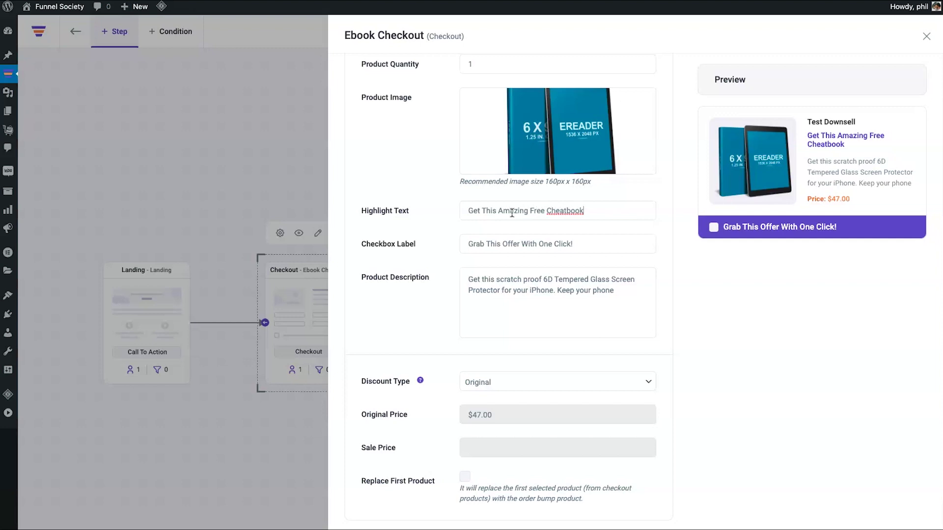
Replace the order bump's product description with "If you struggle with creating order bumps, this will help you out!".
triple_click(532, 293)
text(Uf)
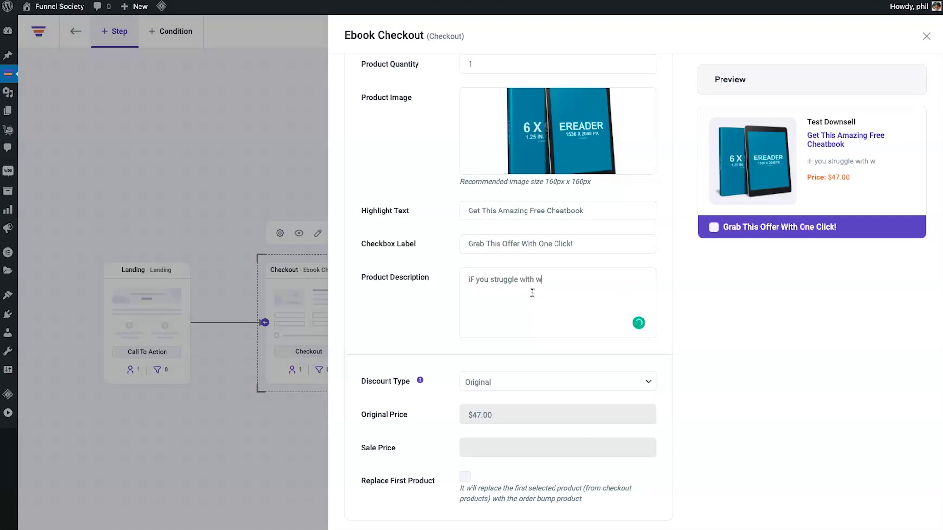
text(bumps, this will help you out)
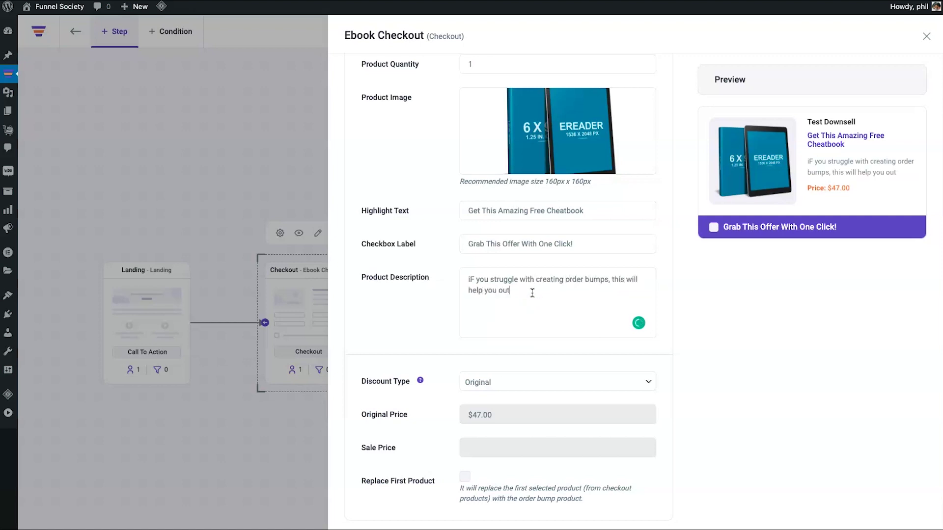
text(If)
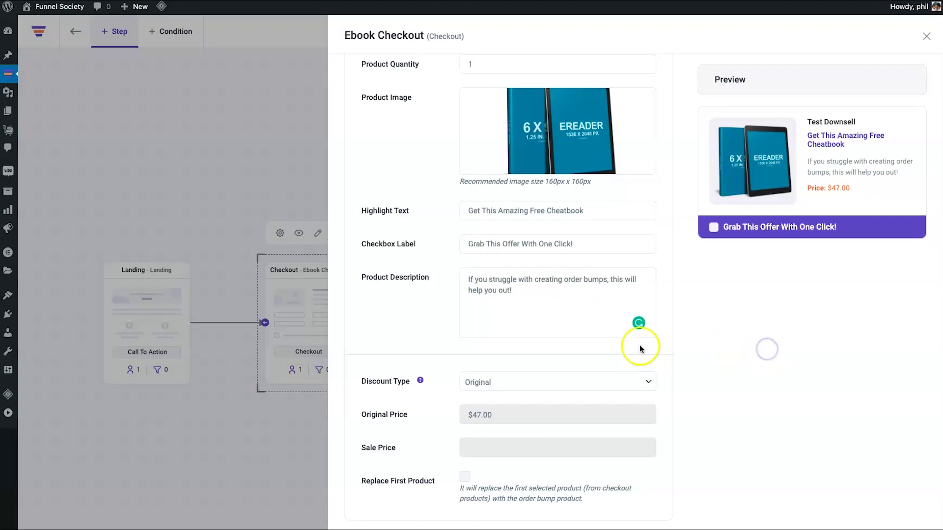
Keep the order bump's discount type at Original, save the changes and close the Ebook Checkout settings.
click(464, 382)
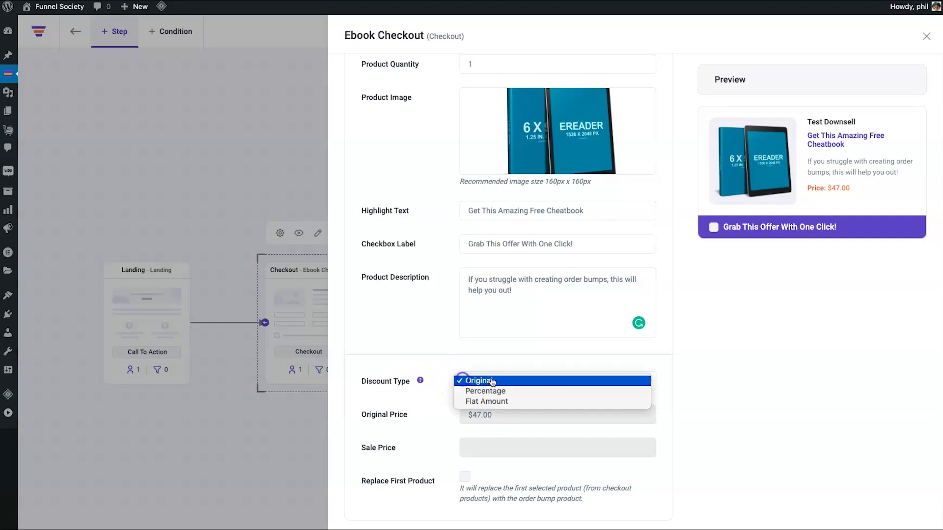
click(515, 365)
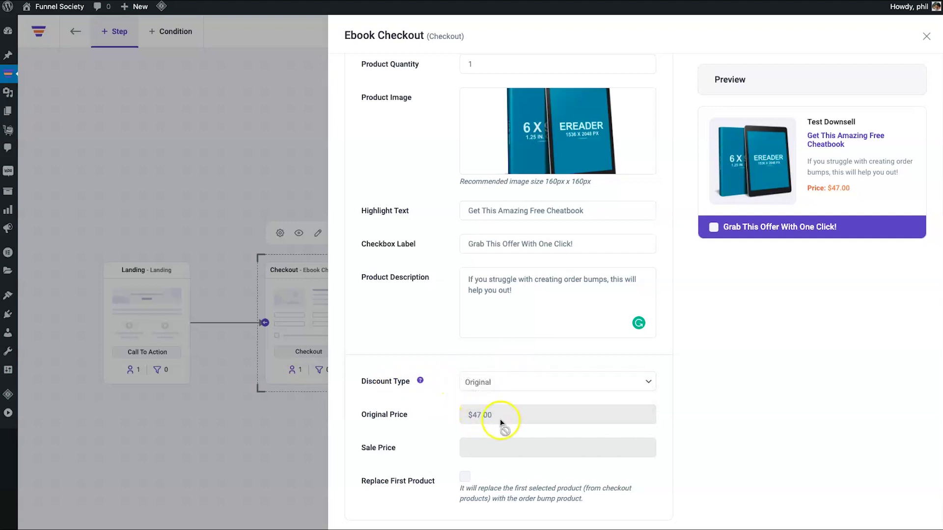
scroll(497, 379, down, 2)
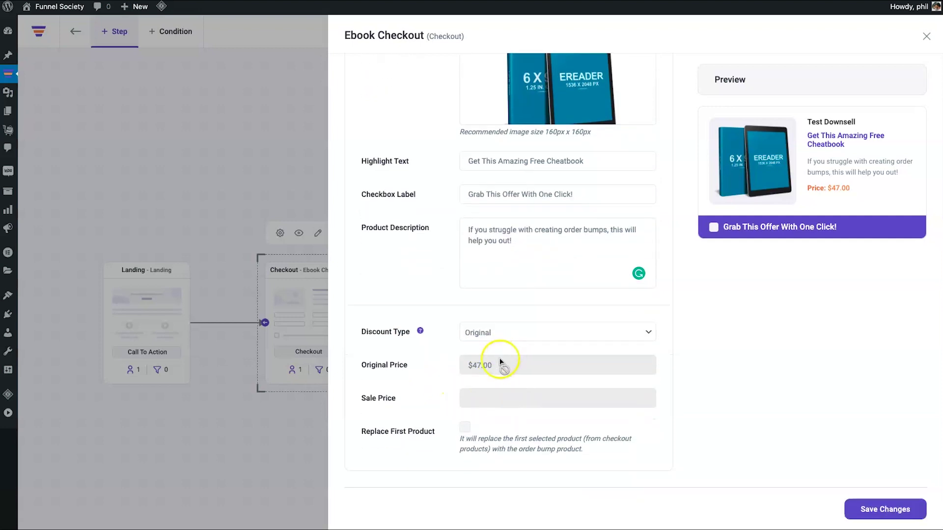
click(897, 509)
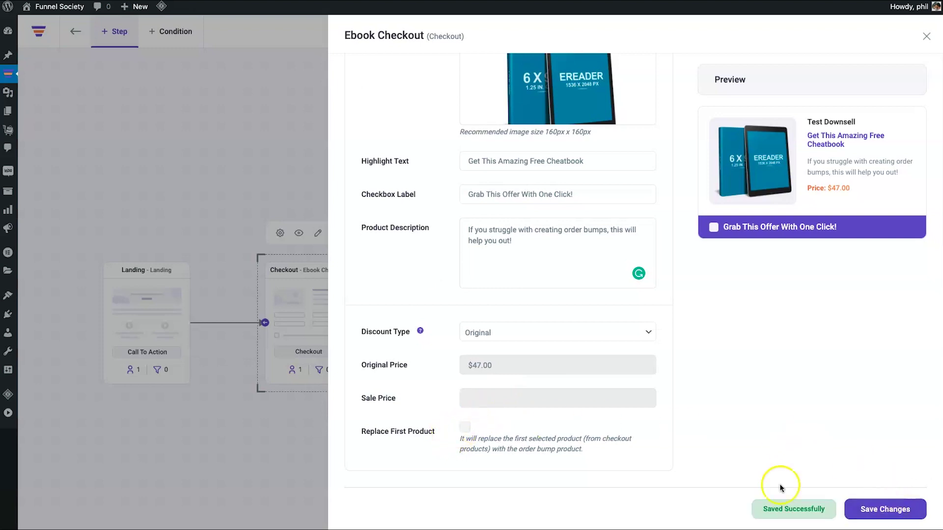
click(200, 411)
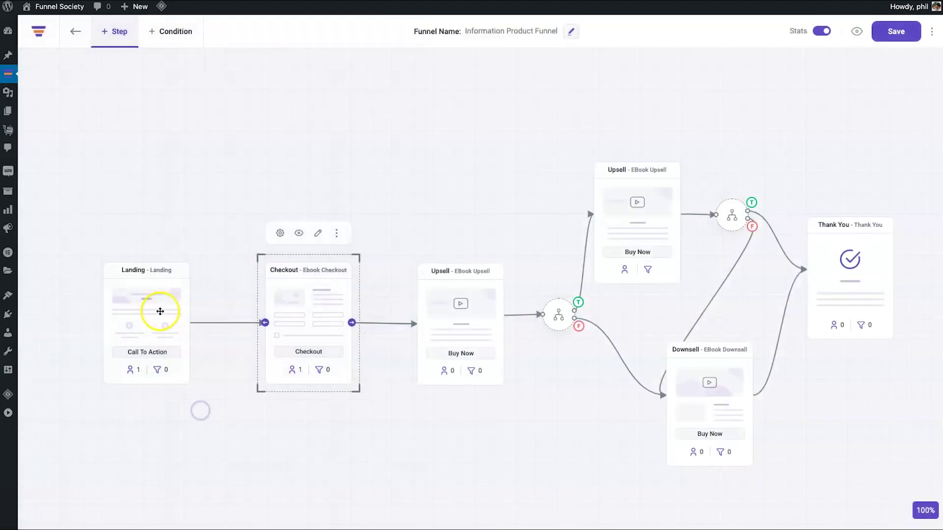
Preview the landing page, continue to the checkout through its book offer, and examine the order bump's placement and the order summary.
click(123, 236)
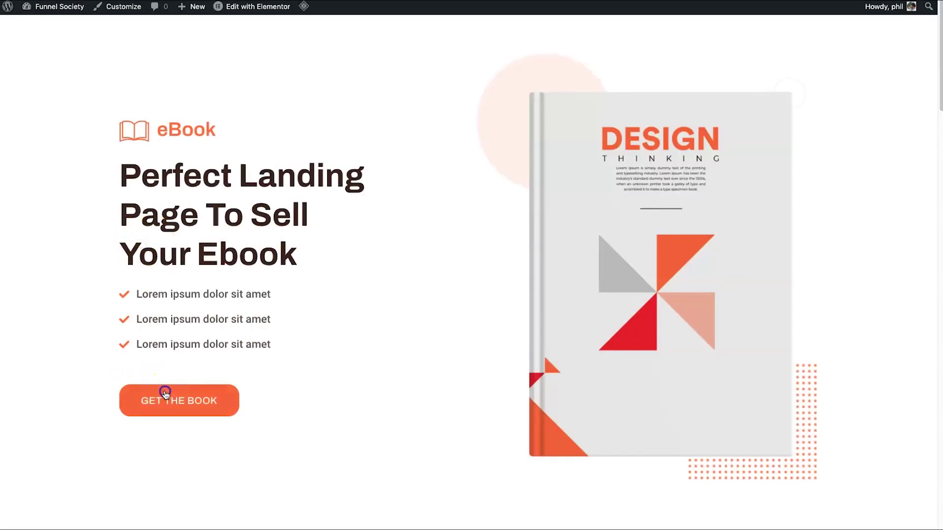
click(164, 396)
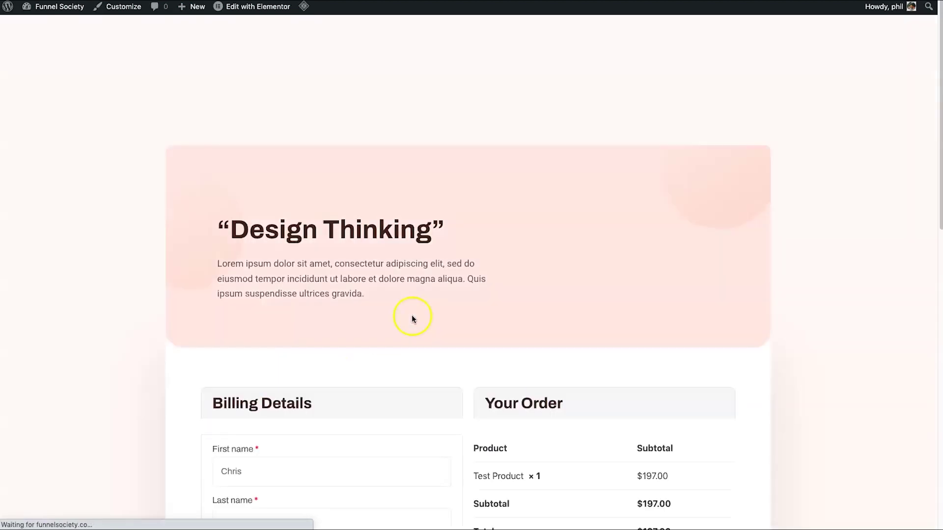
scroll(436, 289, down, 7)
scroll(474, 402, down, 2)
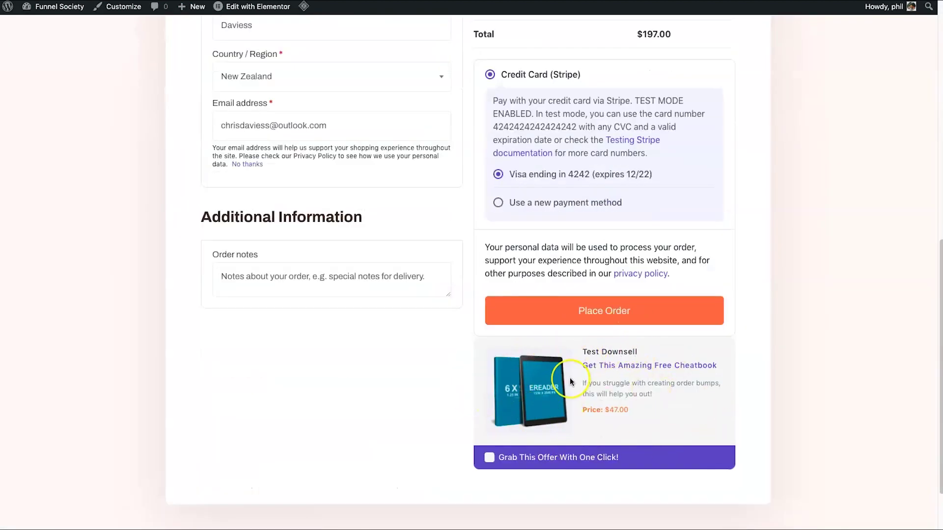
scroll(571, 381, up, 2)
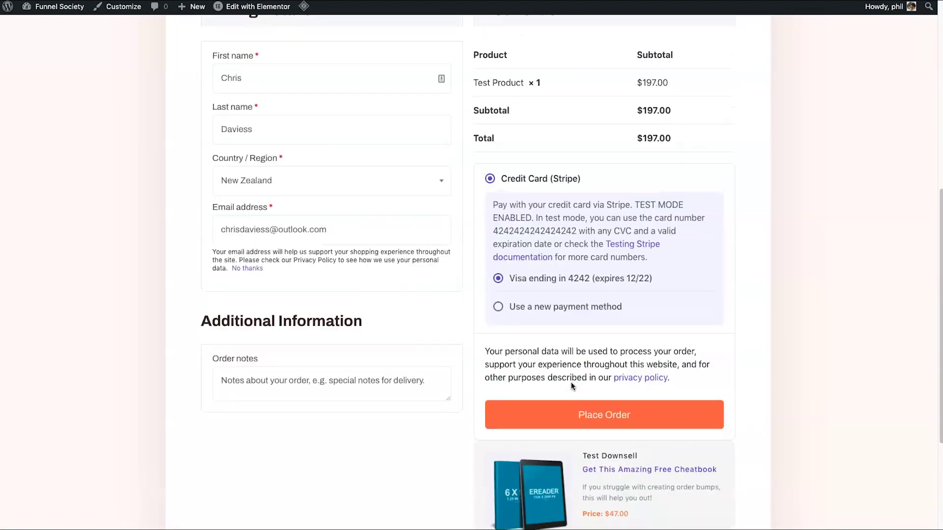
click(562, 402)
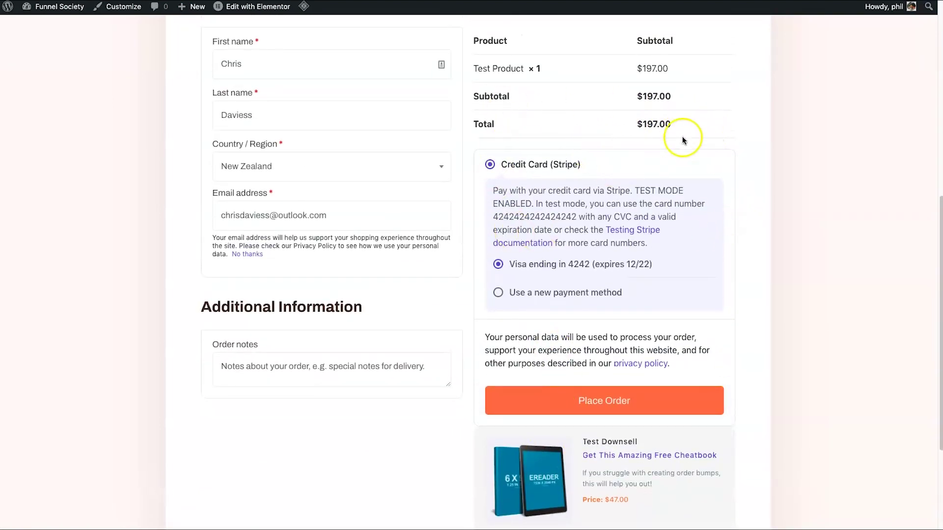
scroll(545, 130, down, 2)
scroll(539, 135, up, 10)
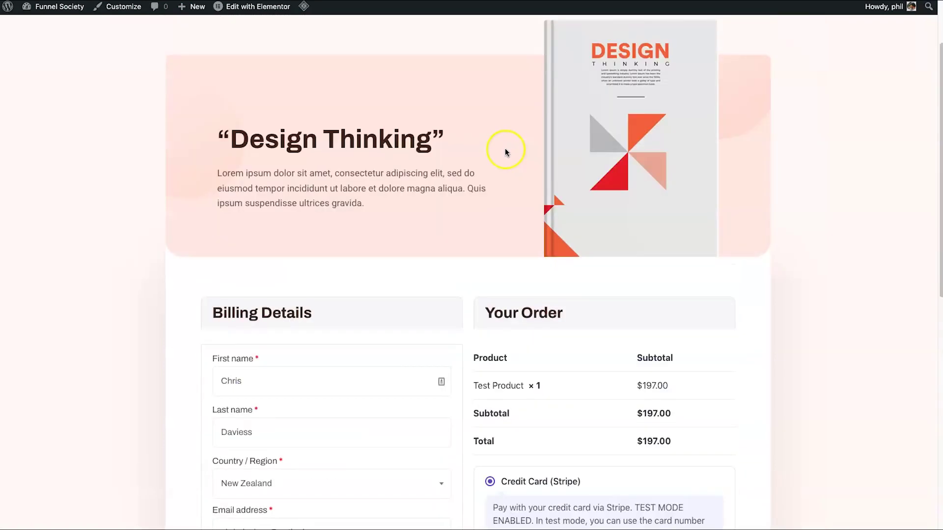